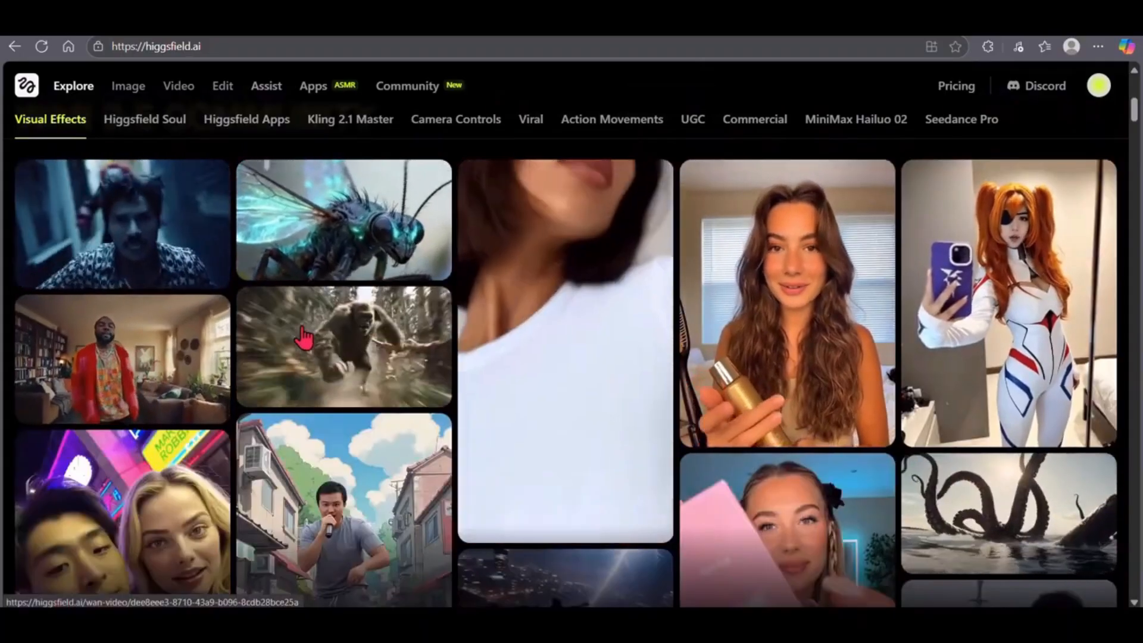
- Open the charging gorilla video in the Wan 2.5 community gallery and recreate it
left_click(279, 336)
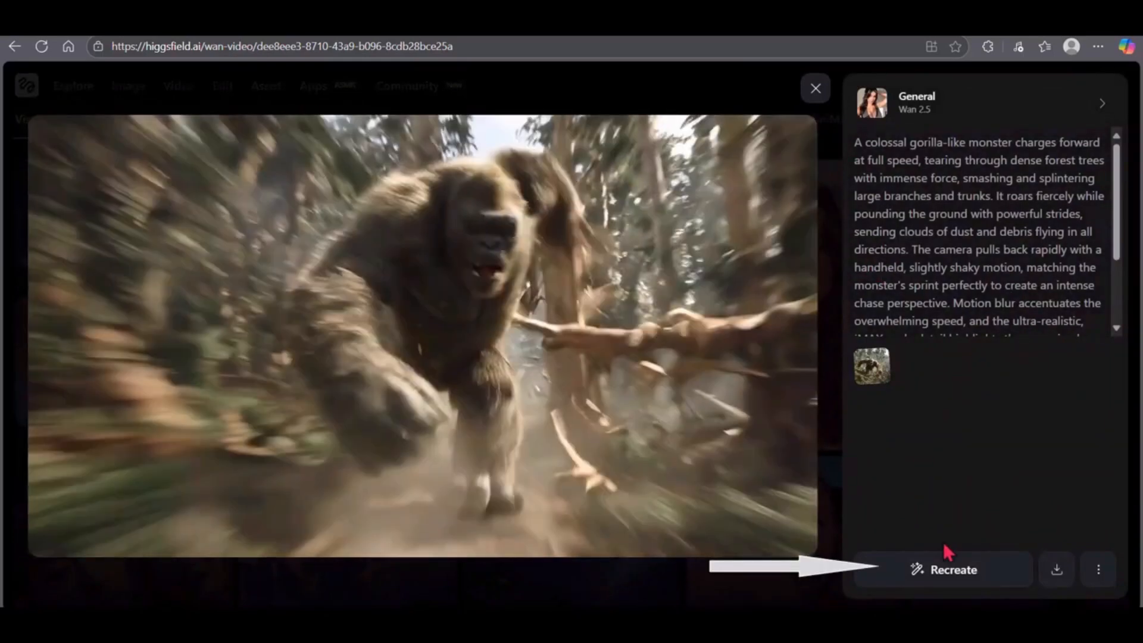
left_click(946, 554)
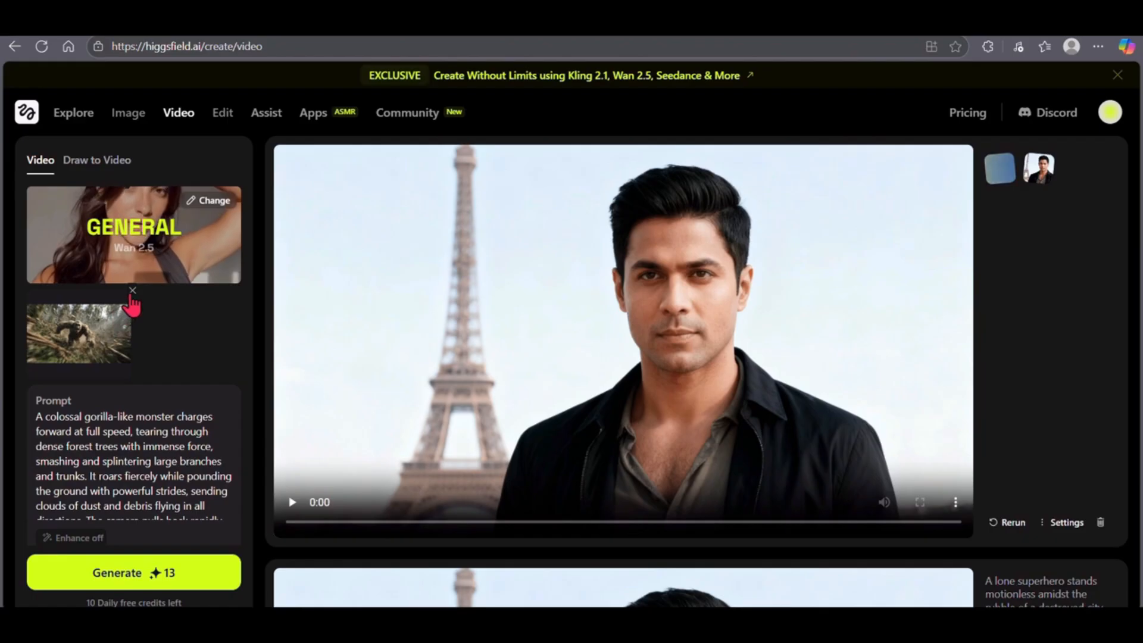
- Replace the reference image with the tiger photo from Downloads, then generate and play the video with a "colossal tiger-like monster" prompt
left_click(132, 291)
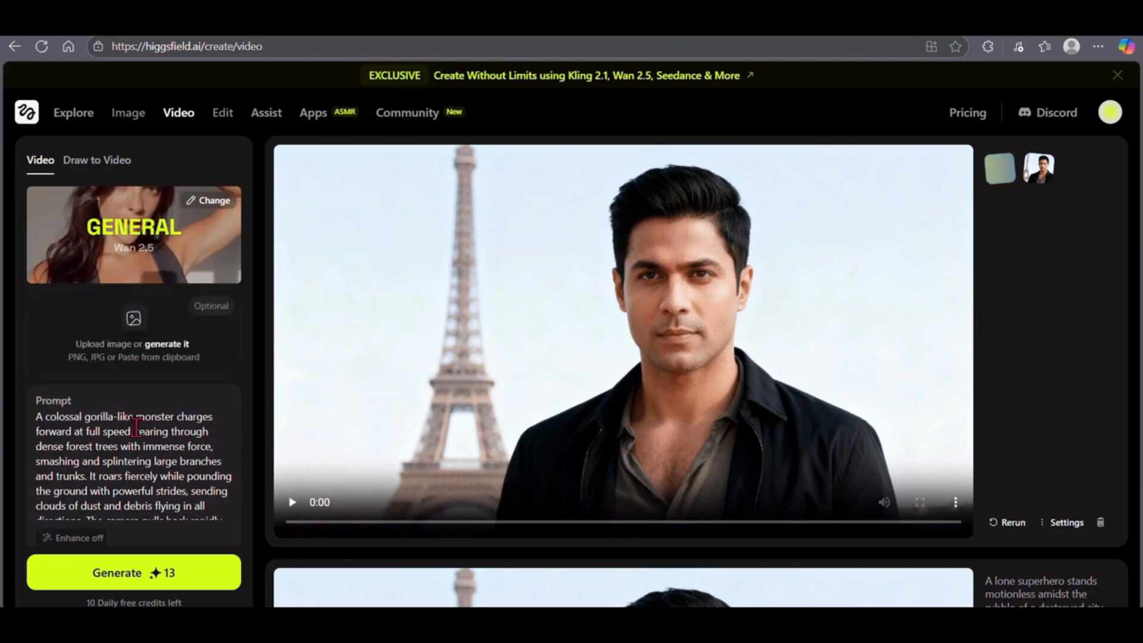
left_click(135, 328)
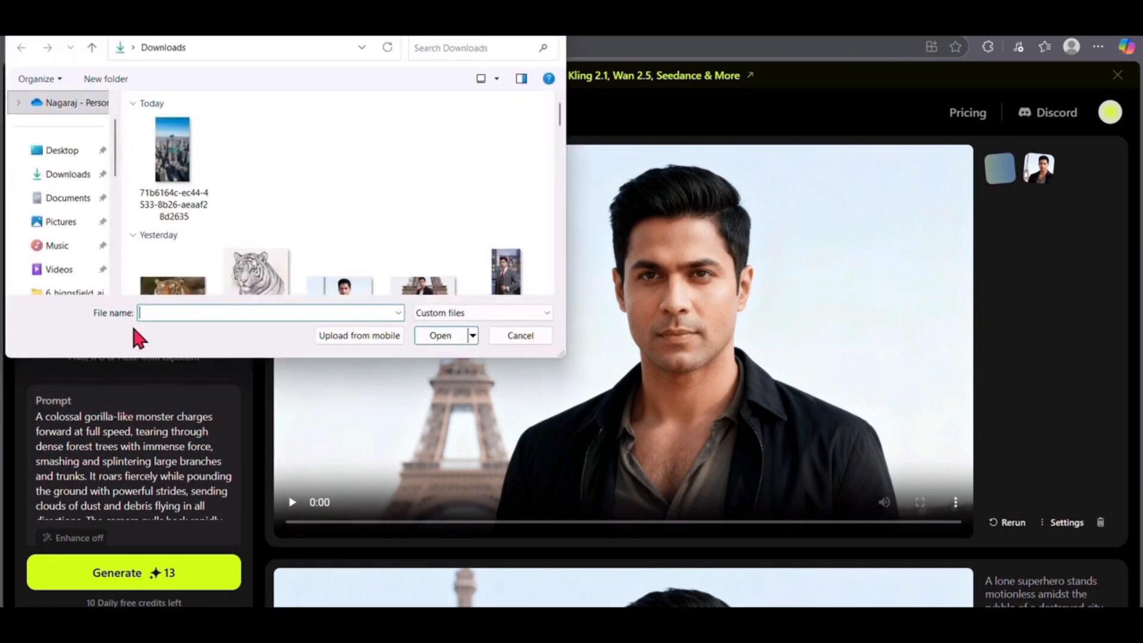
double_click(172, 298)
scroll(238, 490, "down", 5)
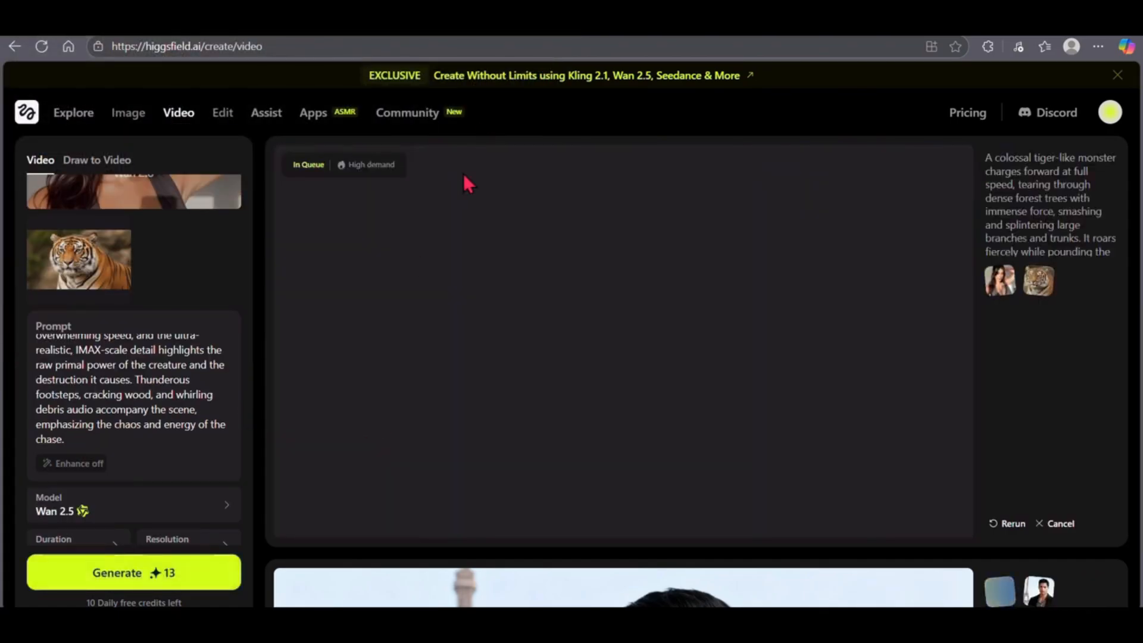
left_click(291, 505)
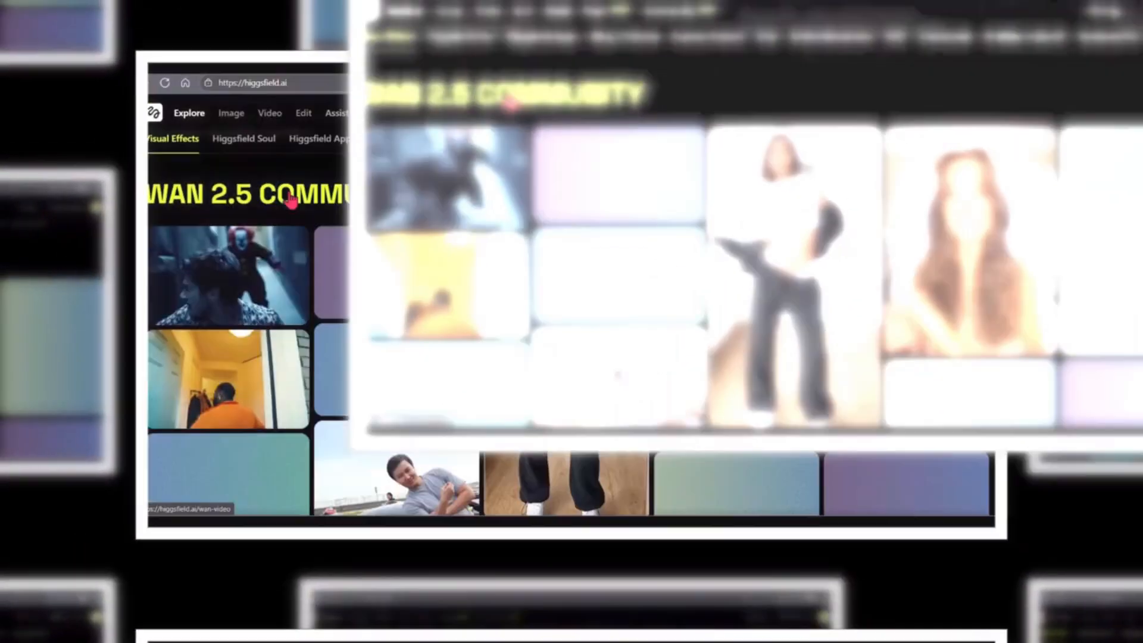
- Open the Wan 2.5 community video of the man in the grey T-shirt rapping and recreate it
scroll(370, 246, "down", 3)
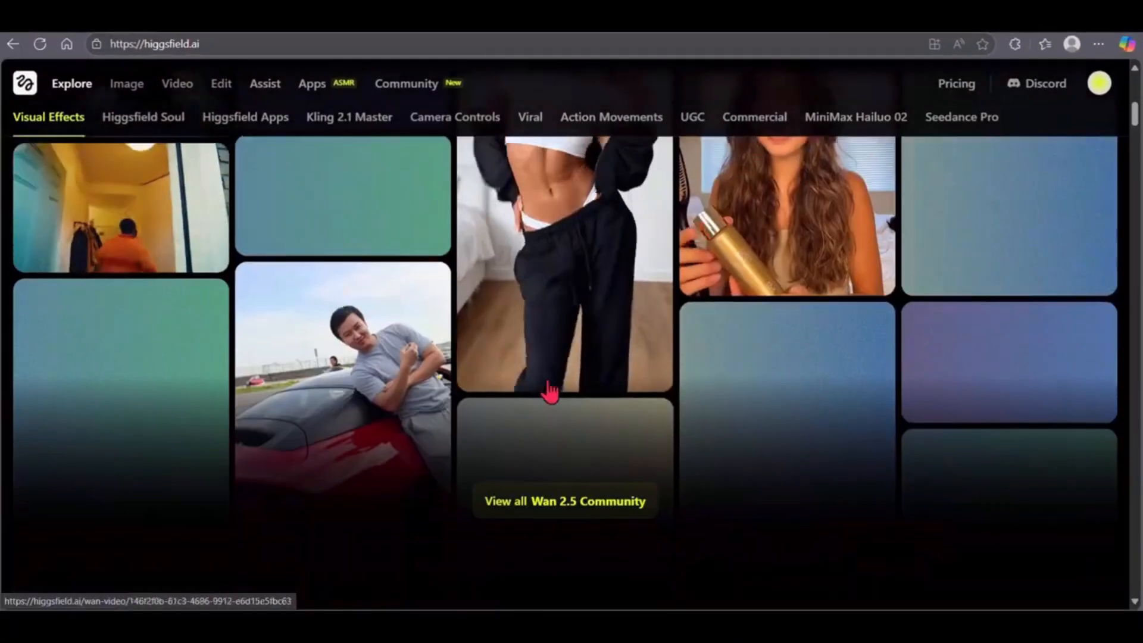
left_click(396, 377)
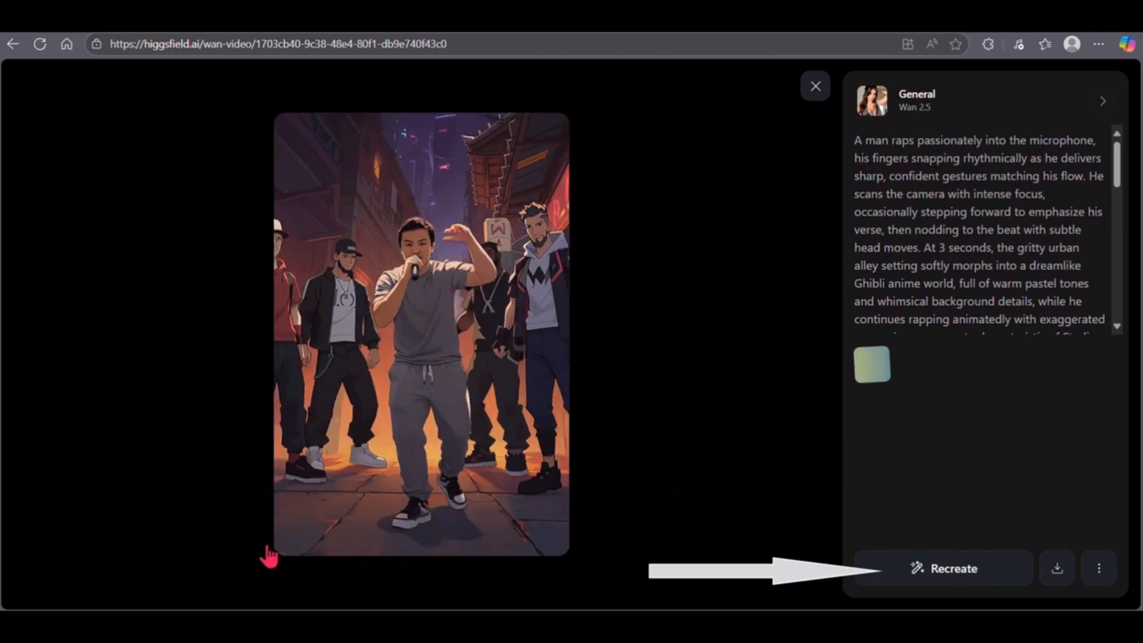
mouse_move(298, 497)
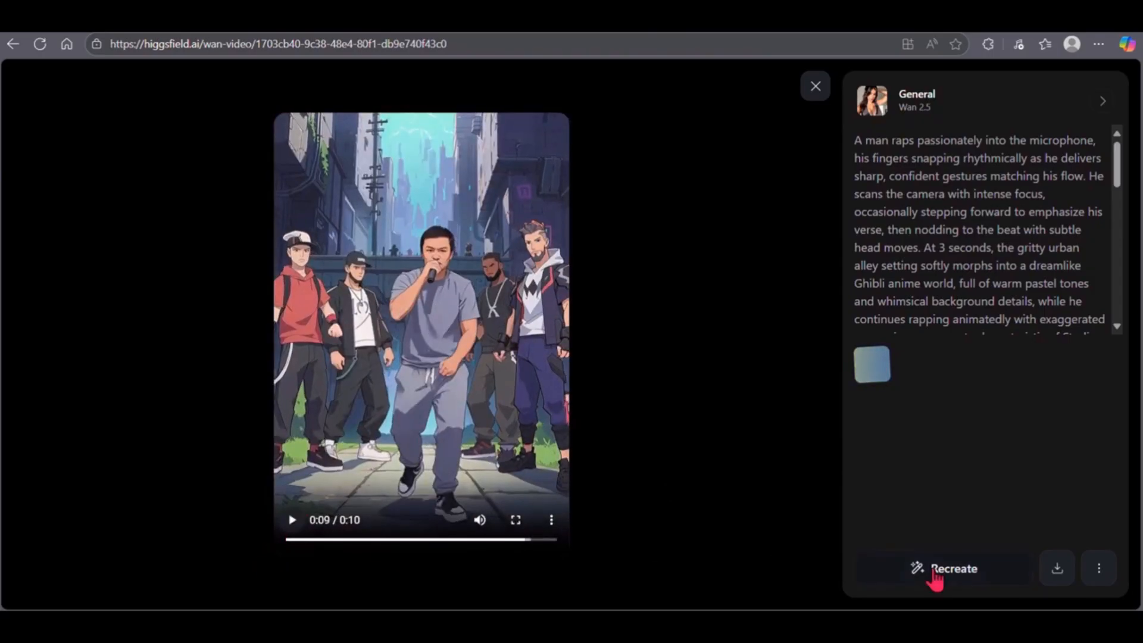
left_click(934, 578)
- Replace the rap video's reference image with the Downloads photo of the blond man in black leather and review the prompt
left_click(131, 289)
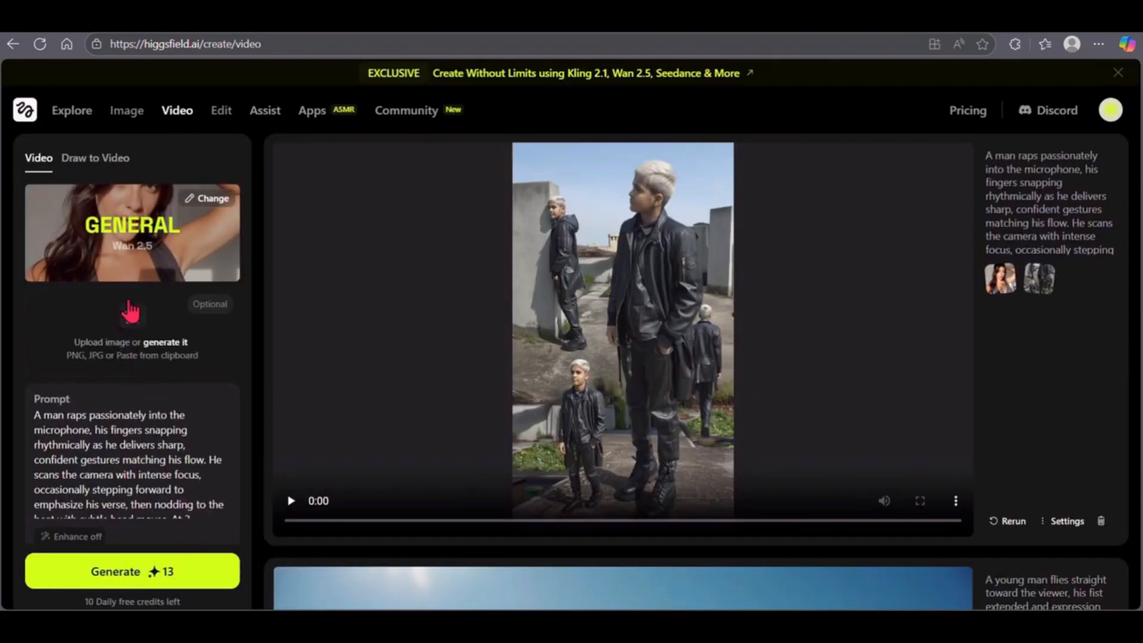
left_click(121, 358)
left_click(264, 229)
left_click(446, 336)
scroll(97, 452, "down", 5)
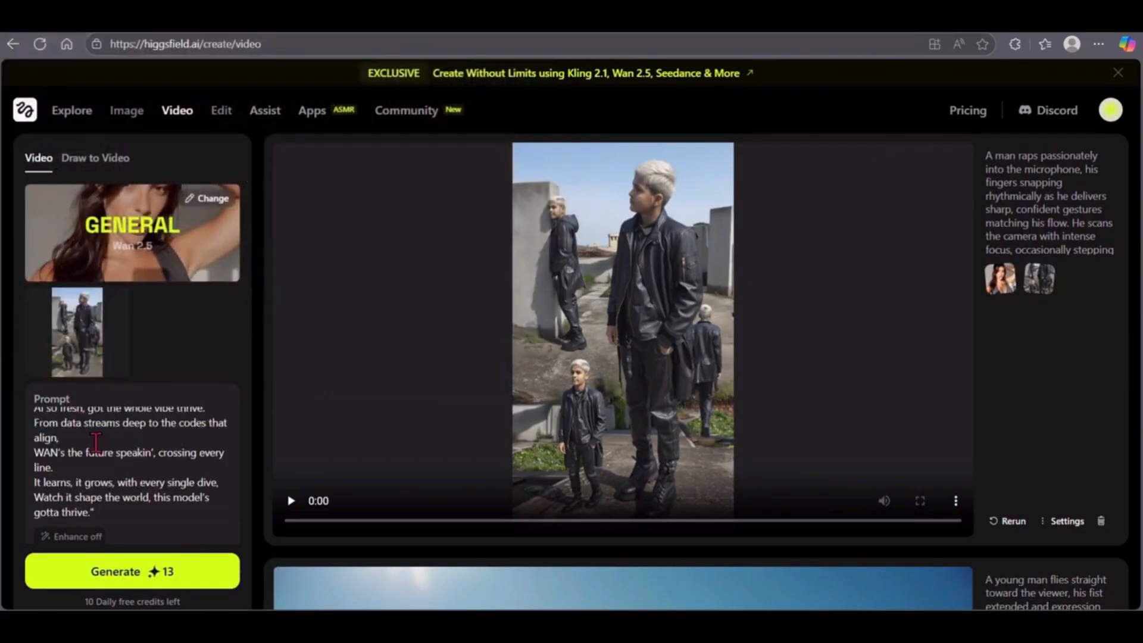
left_click(355, 338)
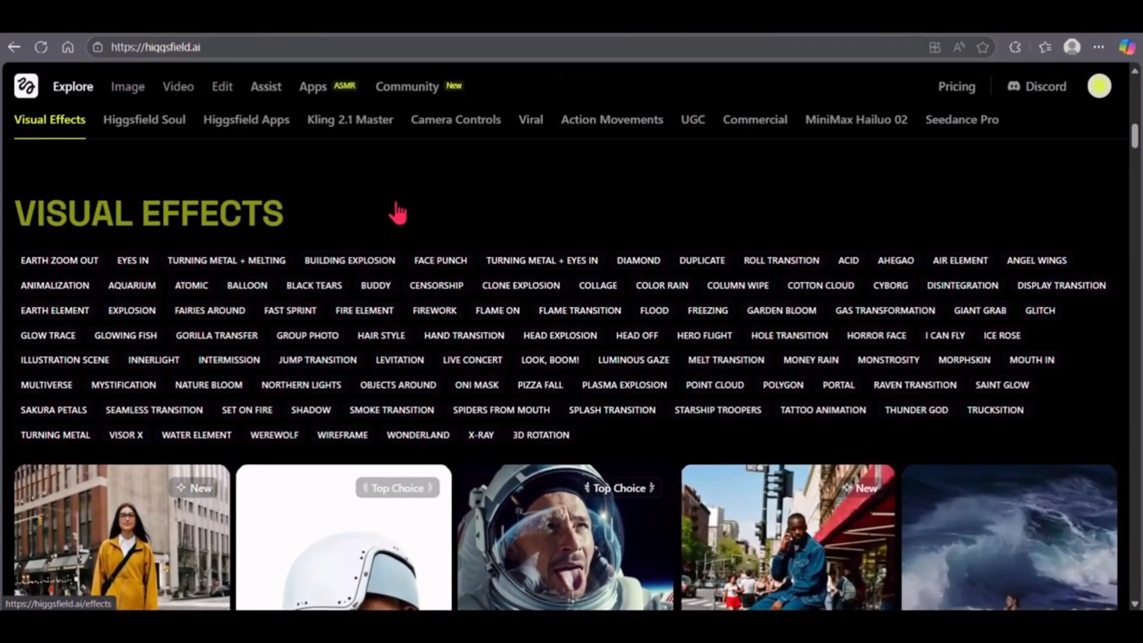
- Browse the Visual Effects presets and open the Earth Zoom Out effect
scroll(366, 489, "down", 2)
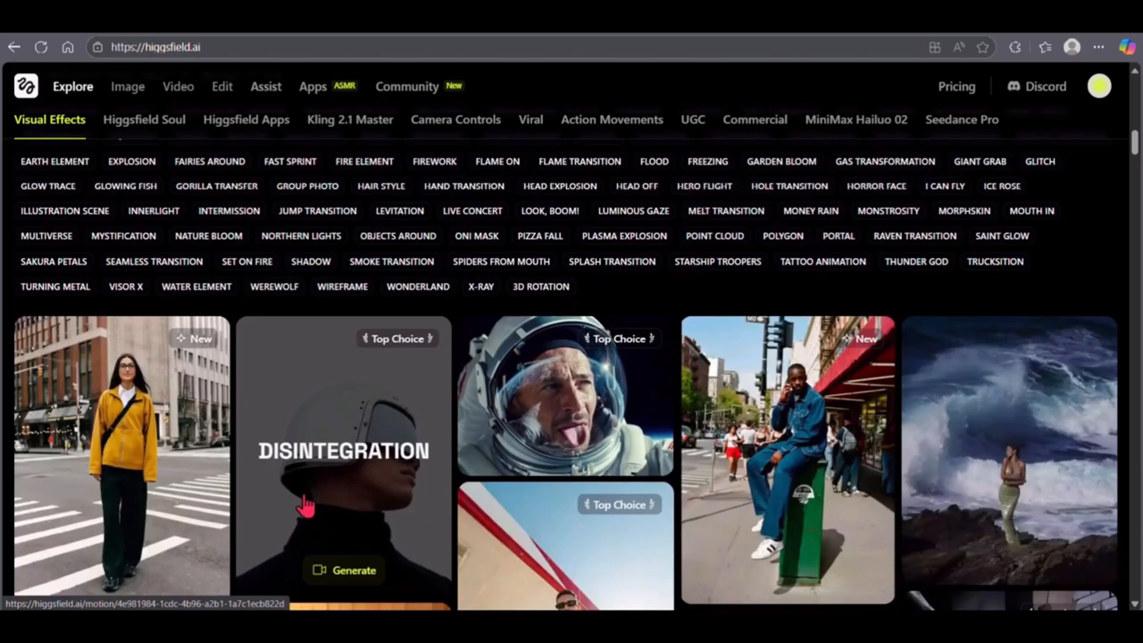
scroll(366, 494, "down", 1)
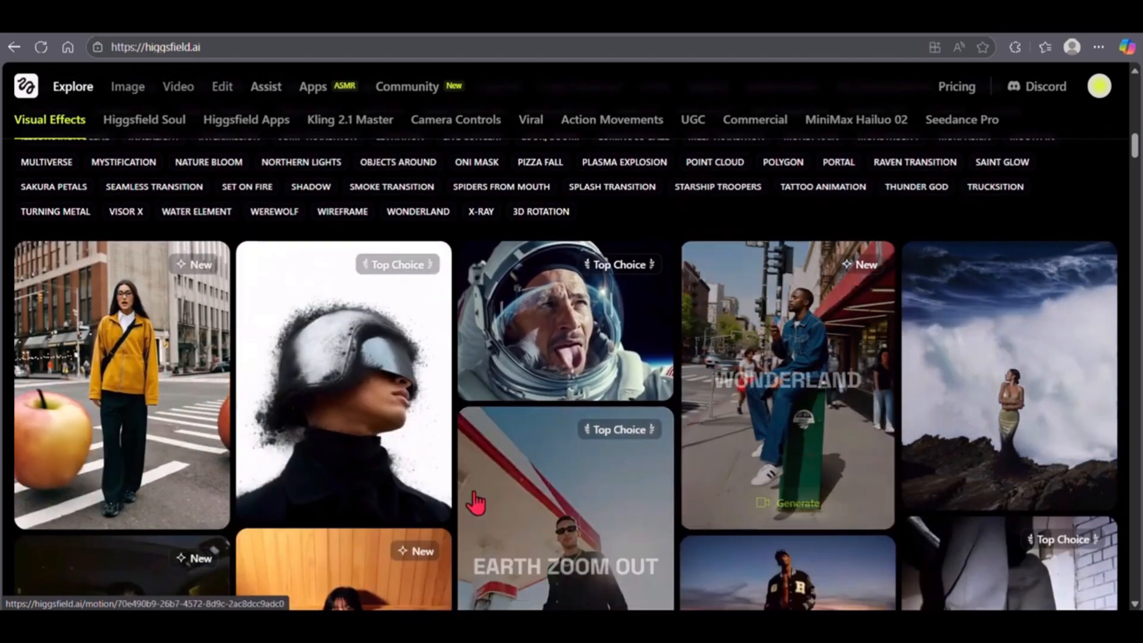
scroll(374, 542, "down", 2)
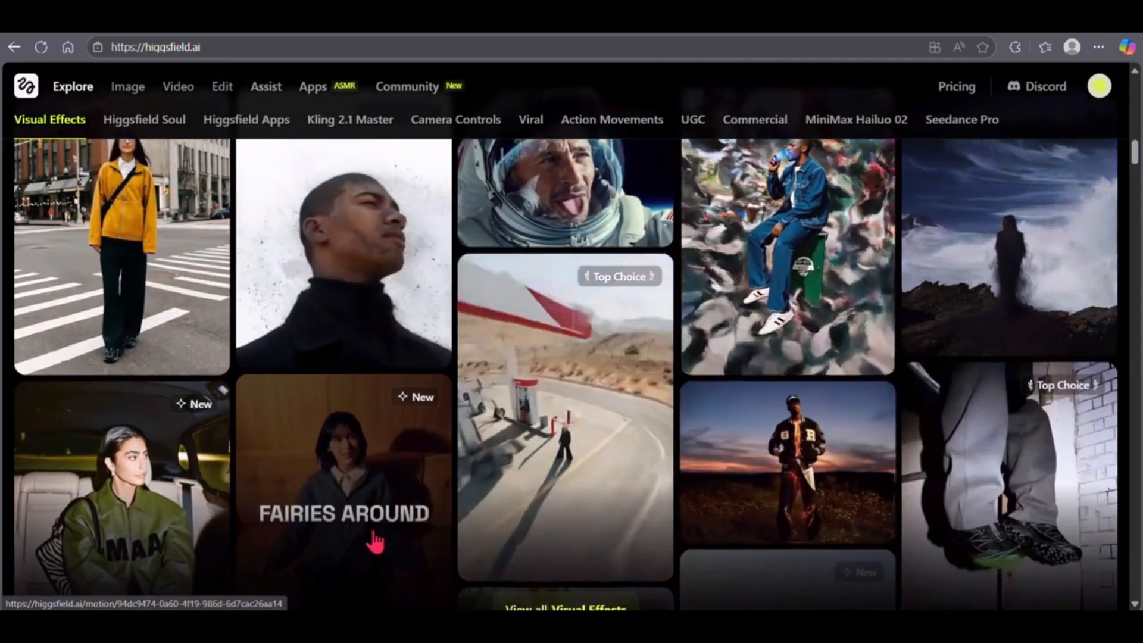
scroll(374, 542, "down", 1)
mouse_move(623, 270)
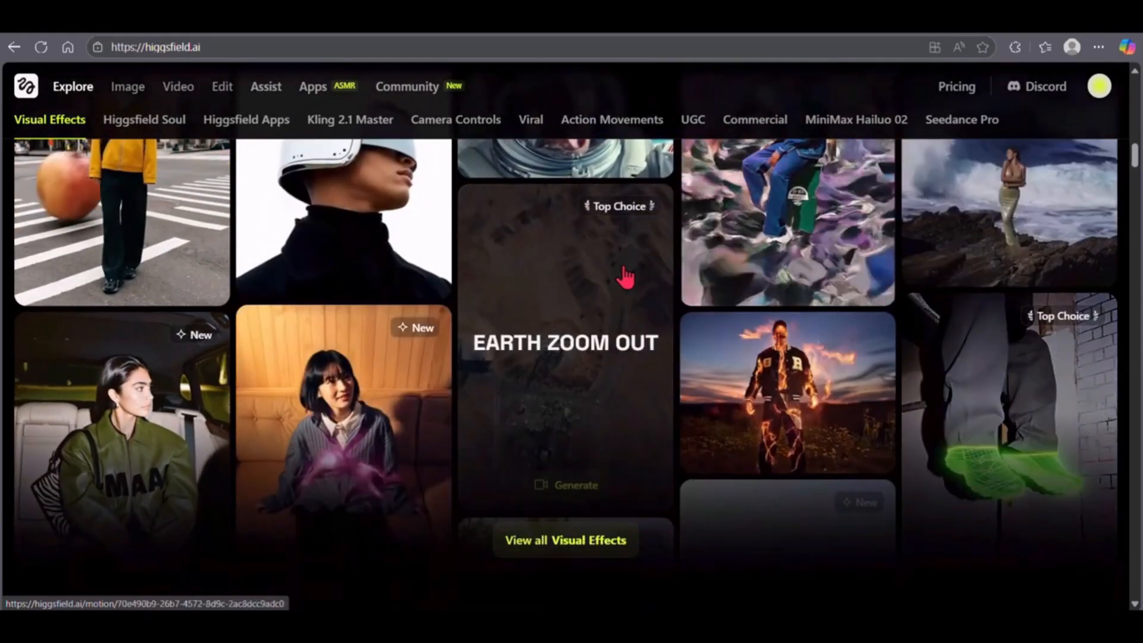
left_click(563, 361)
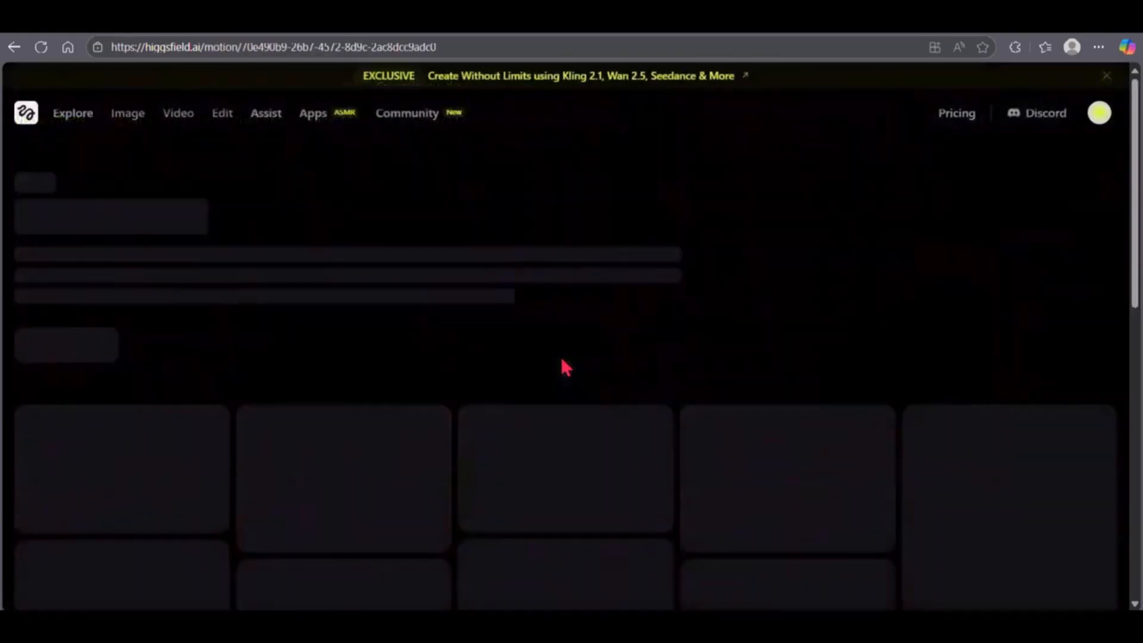
- Open the Earth Zoom Out example of the man in the green field, read its prompt and recreate it
scroll(217, 450, "down", 3)
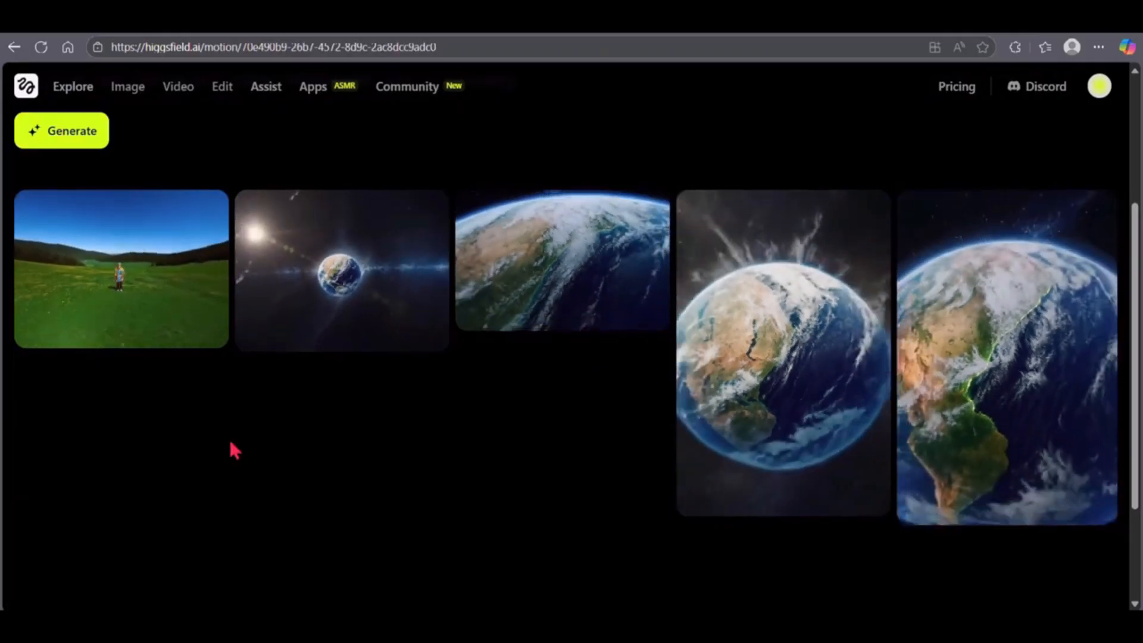
left_click(117, 277)
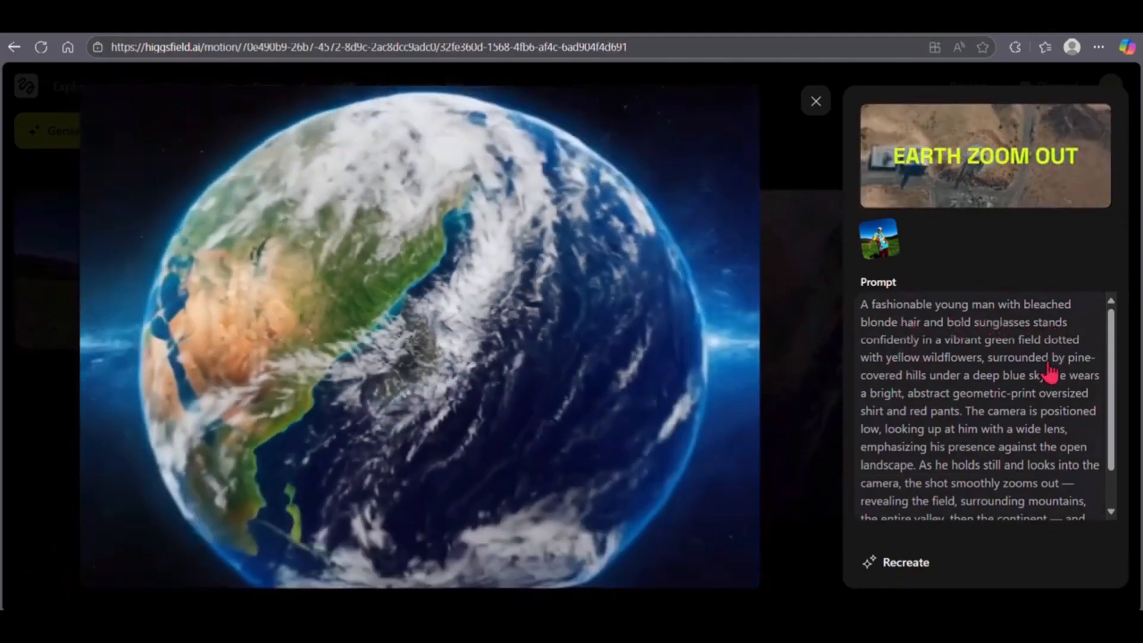
scroll(980, 461, "down", 2)
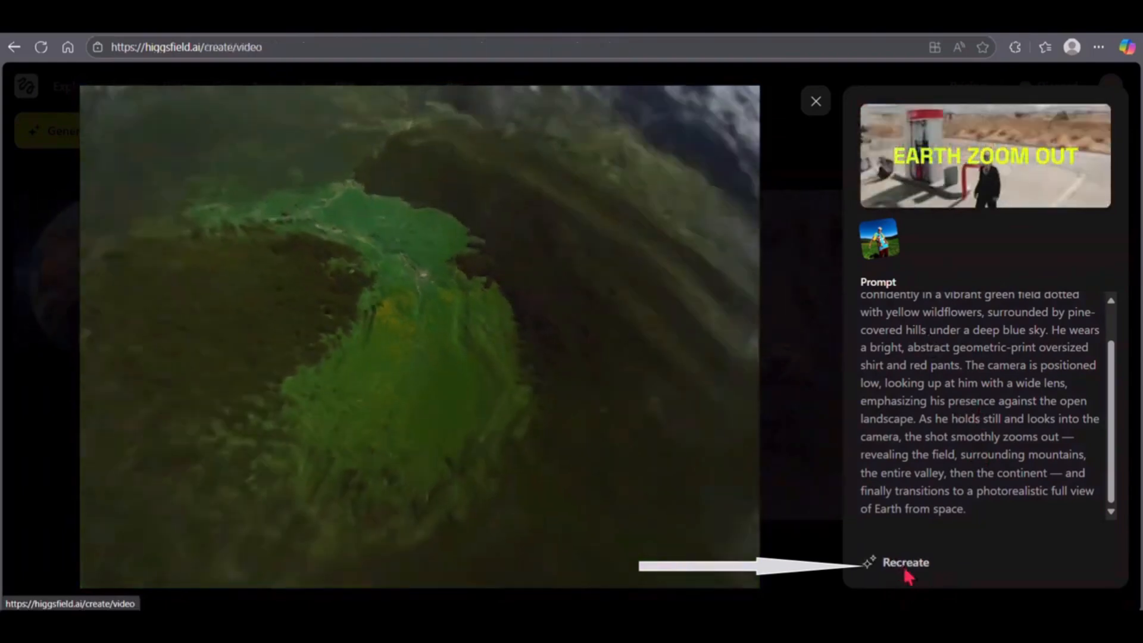
left_click(904, 567)
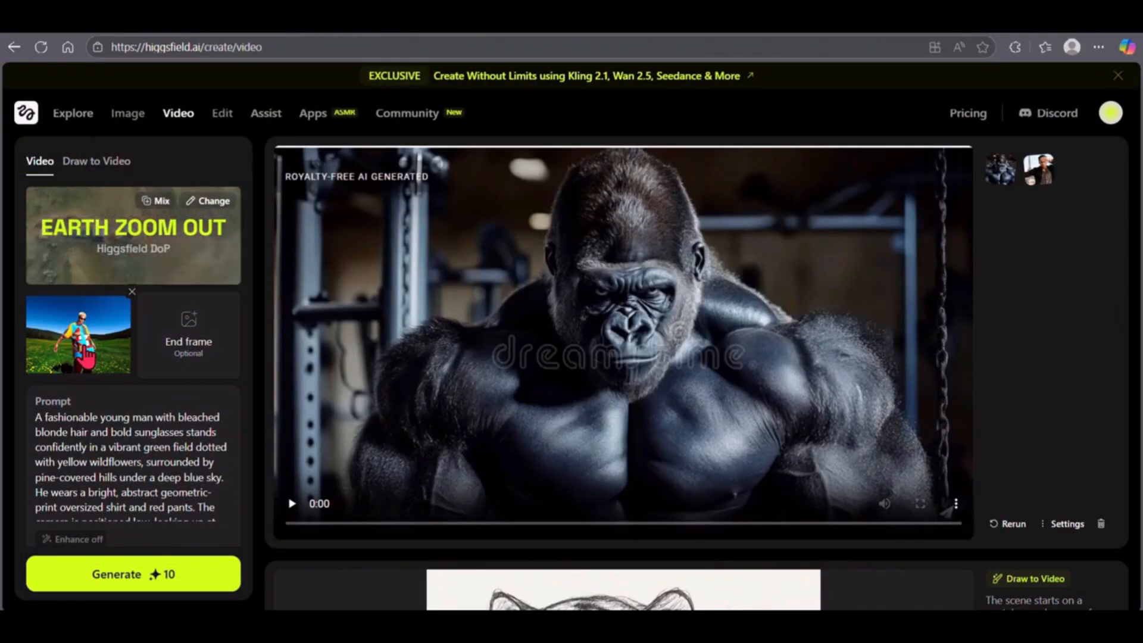
- Generate and play an Earth Zoom Out video using the Downloads portrait of the man in a black jacket as reference image
left_click(132, 292)
left_click(155, 344)
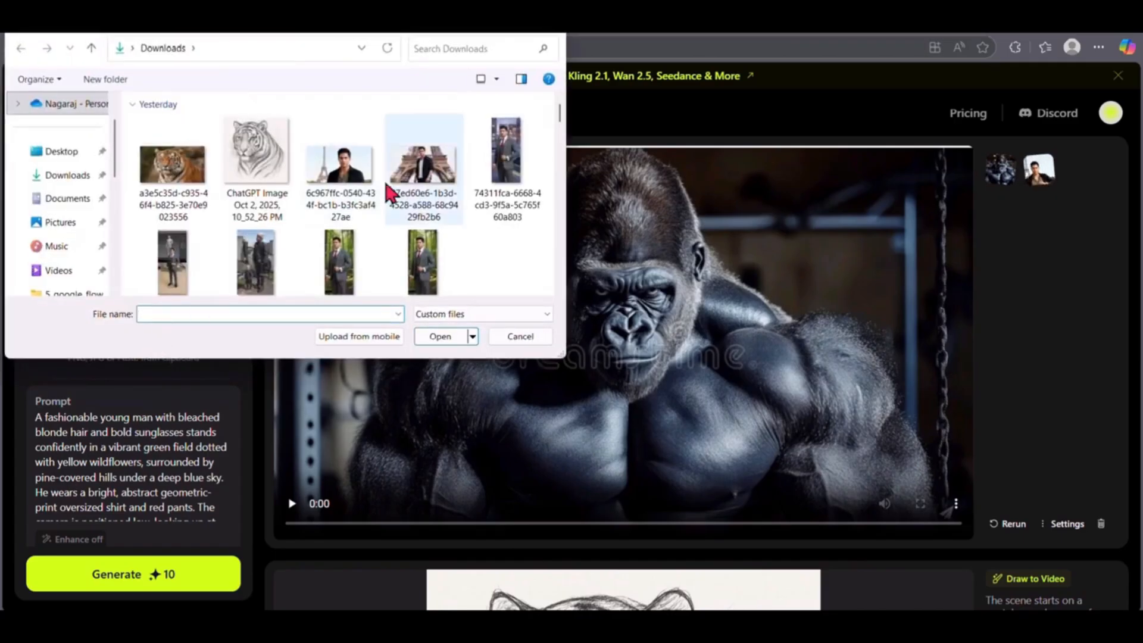
double_click(352, 185)
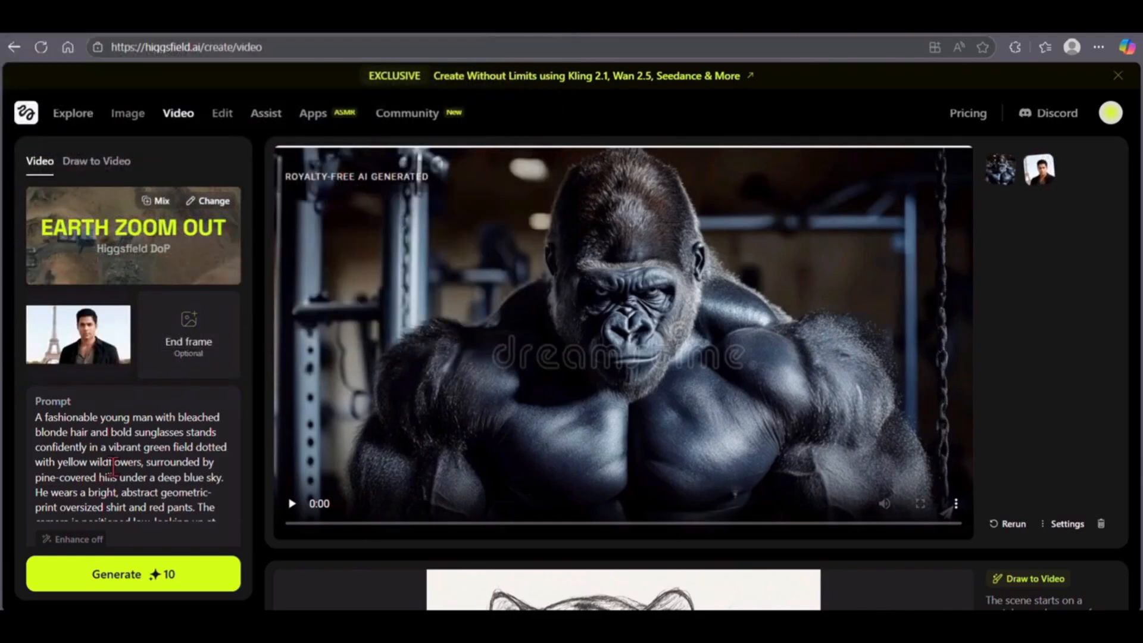
left_click(101, 581)
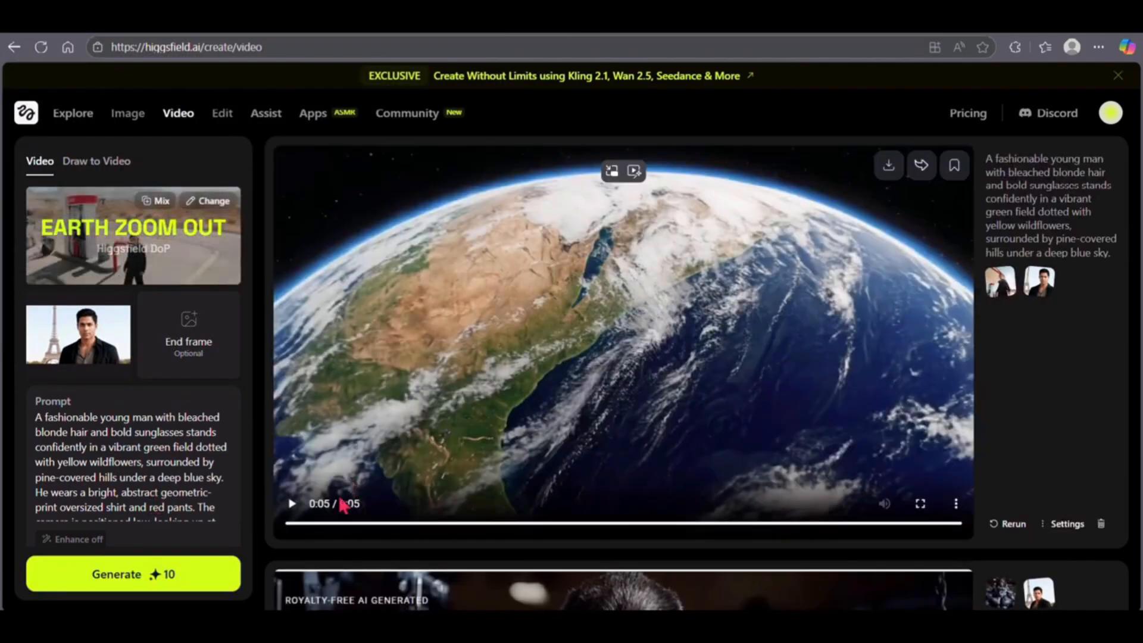
left_click(294, 504)
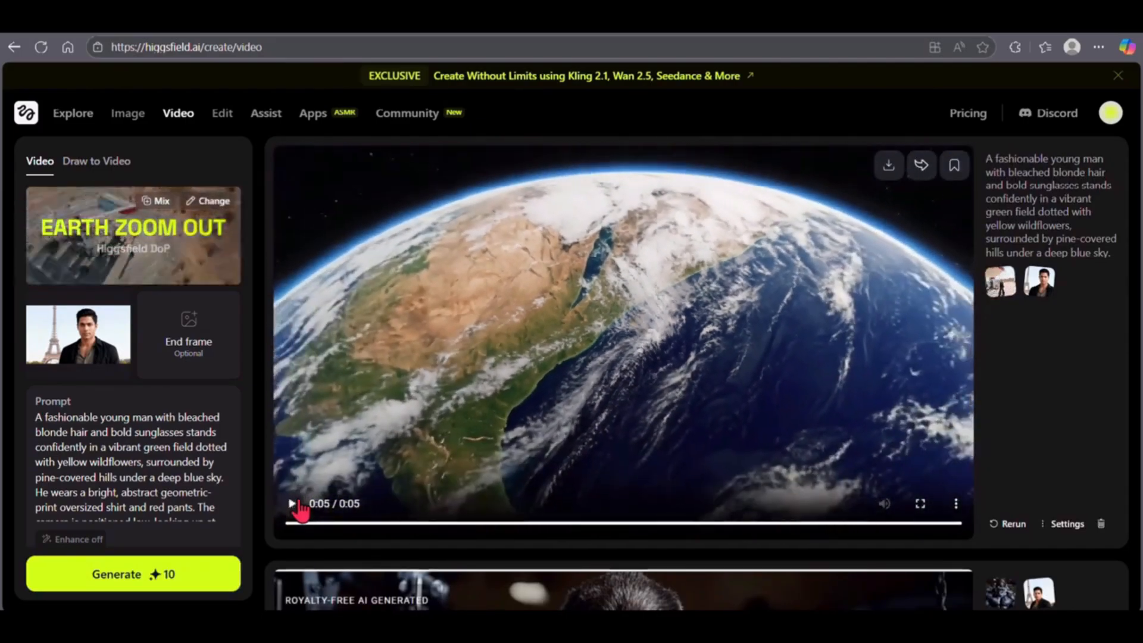
left_click(294, 505)
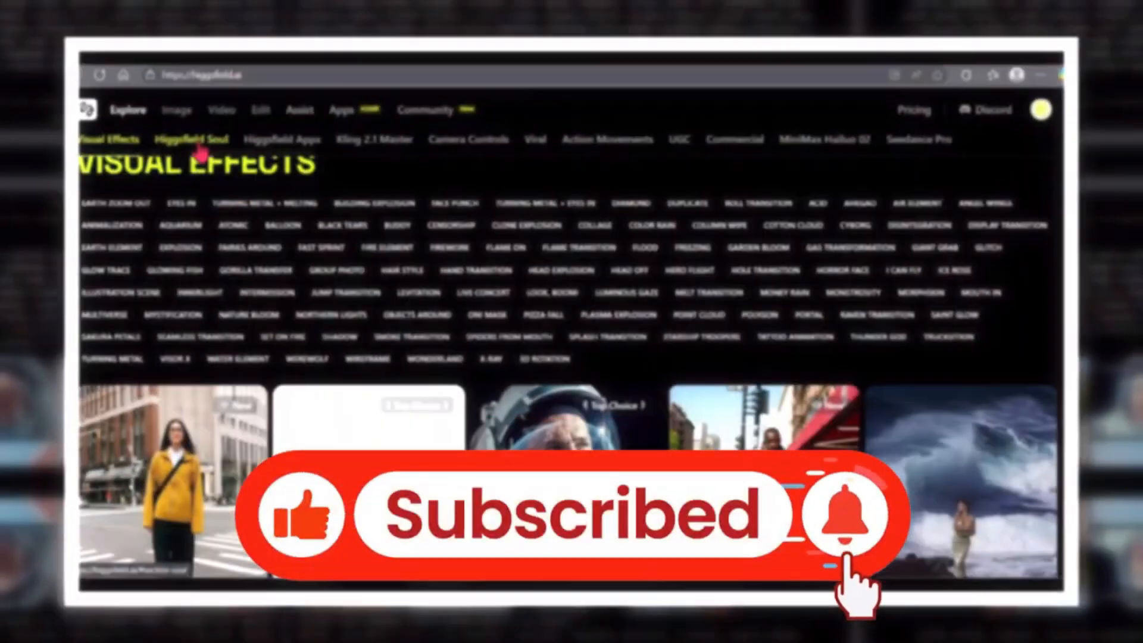
- Browse the Higgsfield Soul style collection and open the Duplicate style
left_click(199, 145)
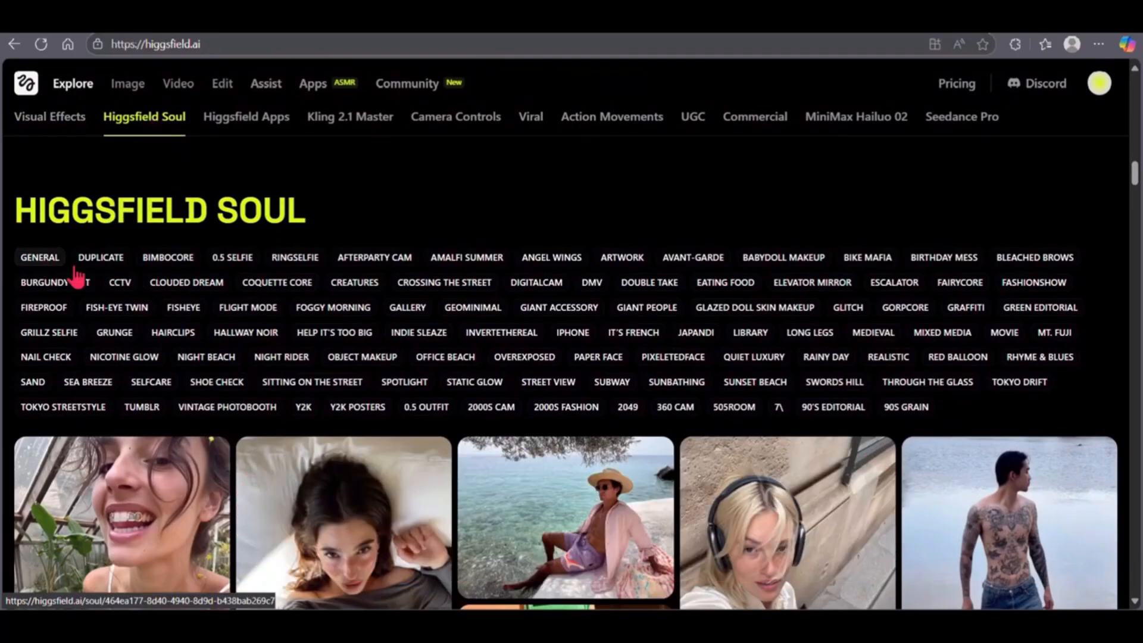
scroll(235, 437, "down", 3)
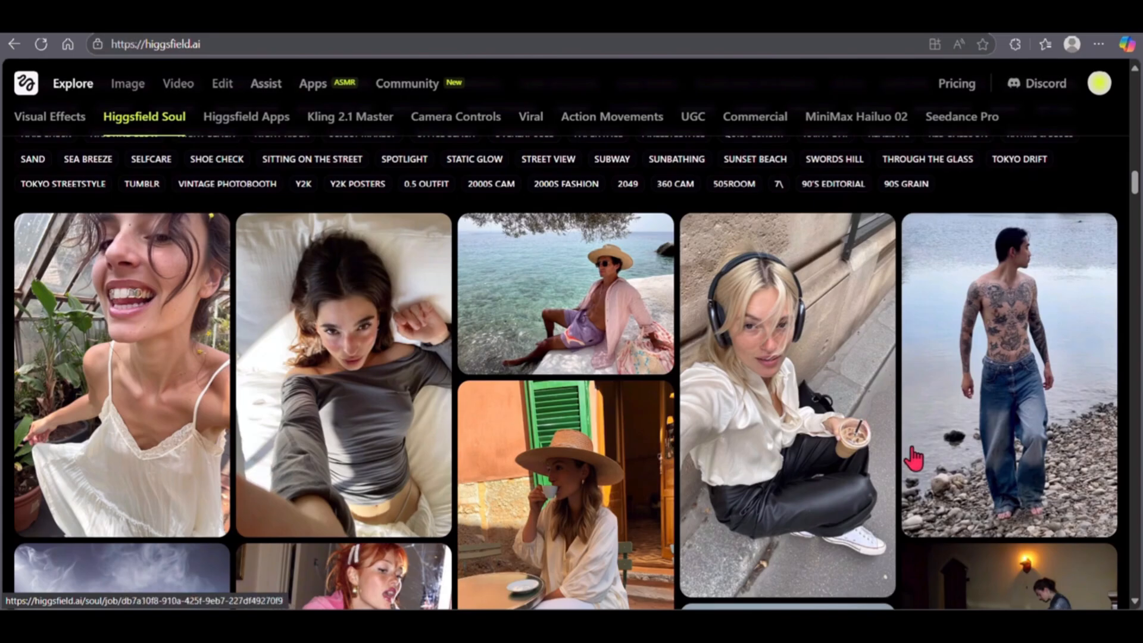
scroll(420, 384, "down", 3)
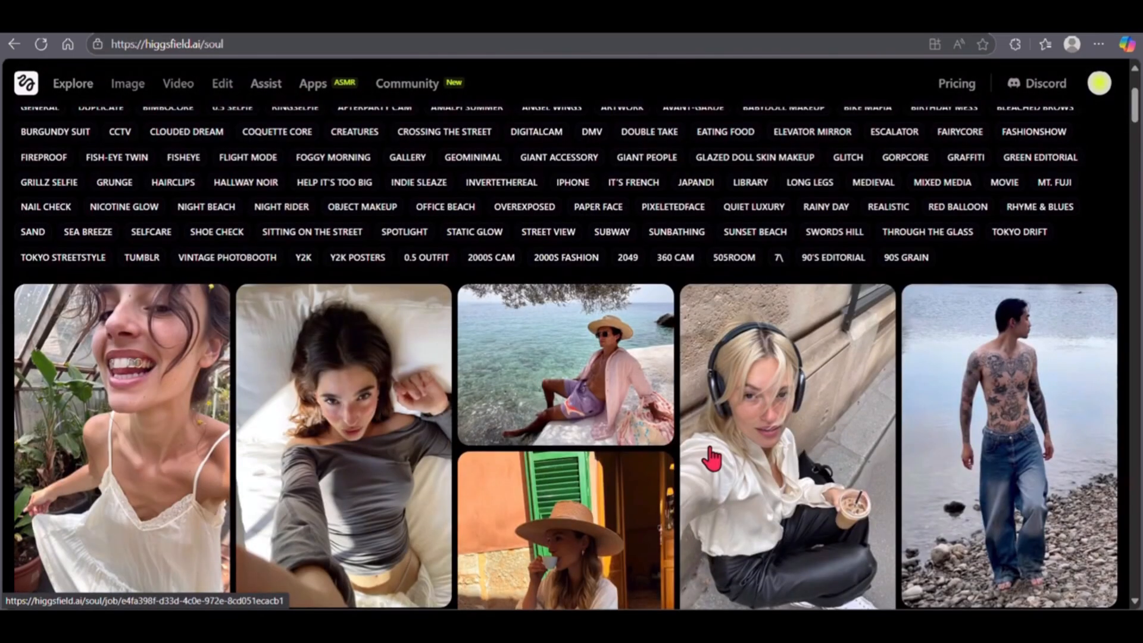
scroll(712, 459, "up", 1)
left_click(108, 180)
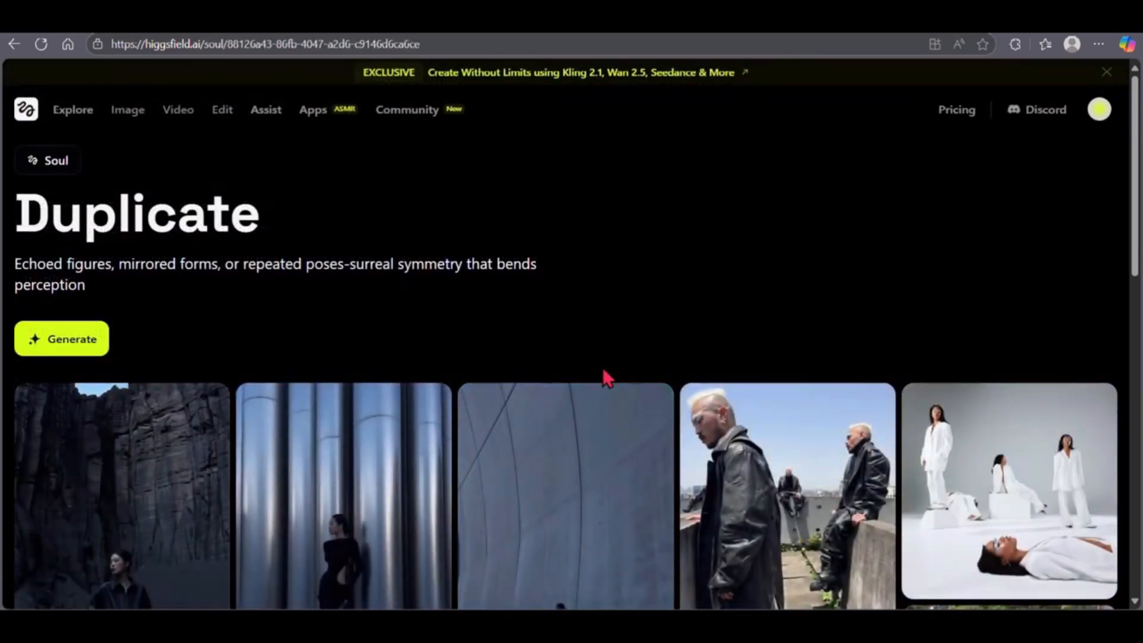
- Open the Duplicate example of the man in white on a night rooftop and recreate it
scroll(604, 378, "down", 2)
scroll(604, 377, "down", 8)
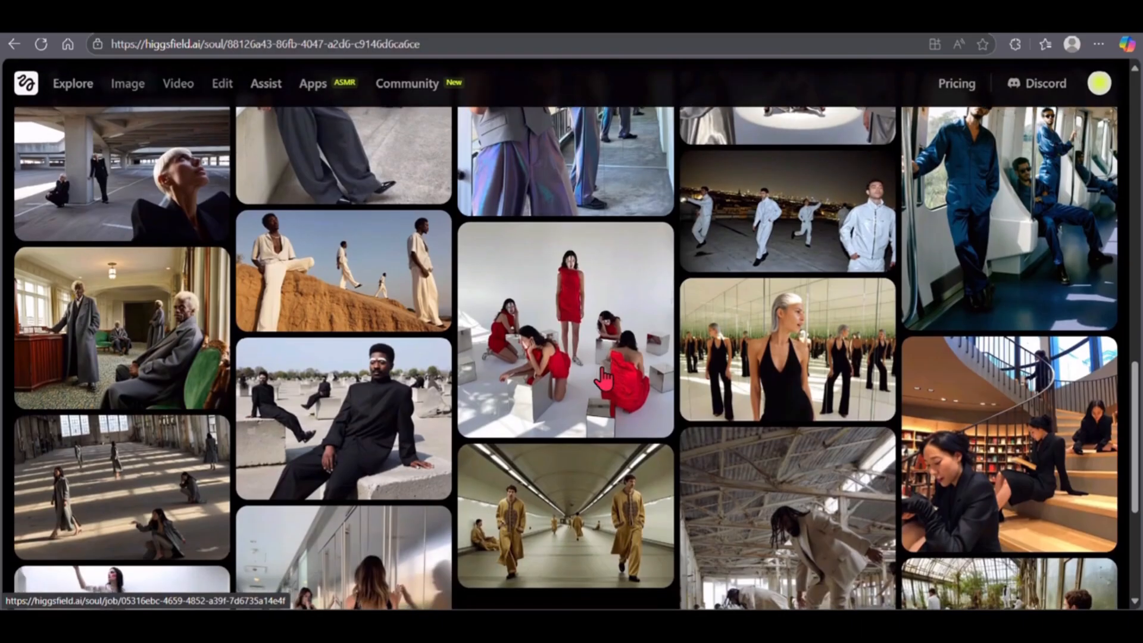
left_click(802, 224)
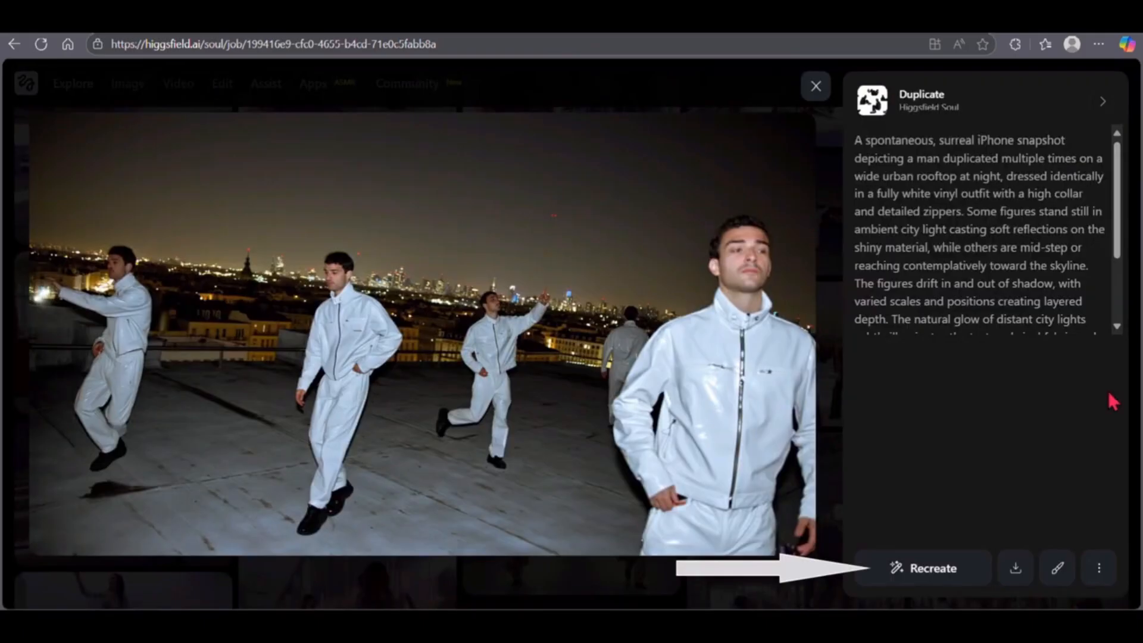
left_click(943, 575)
- Generate two Duplicate-style rooftop images at 16:9 using the DEMO 2 character
left_click(663, 563)
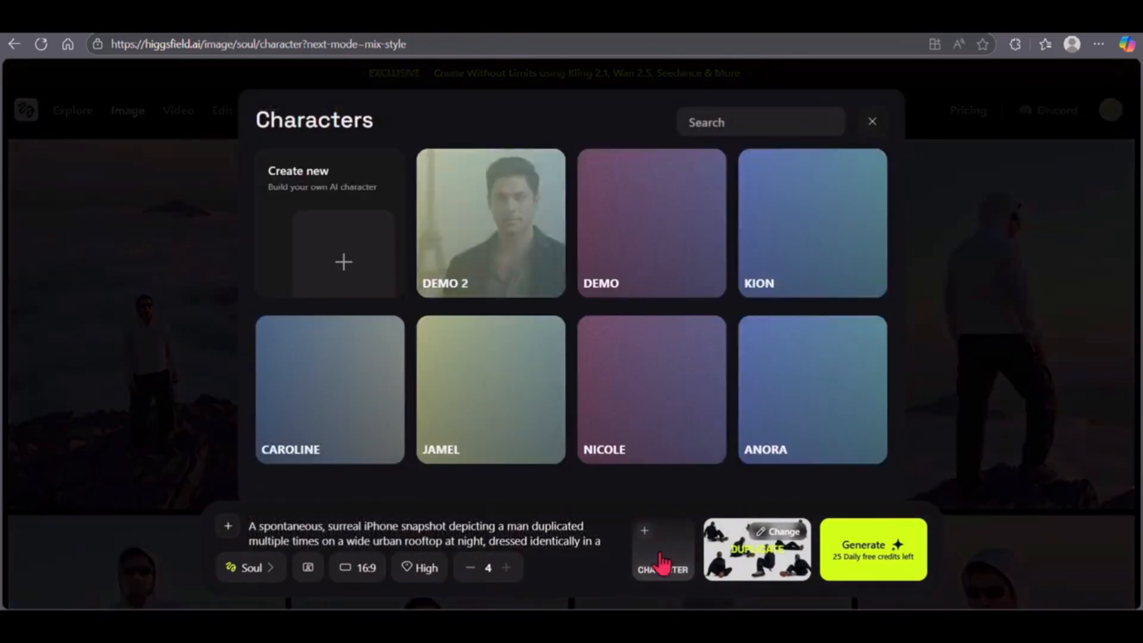
left_click(510, 241)
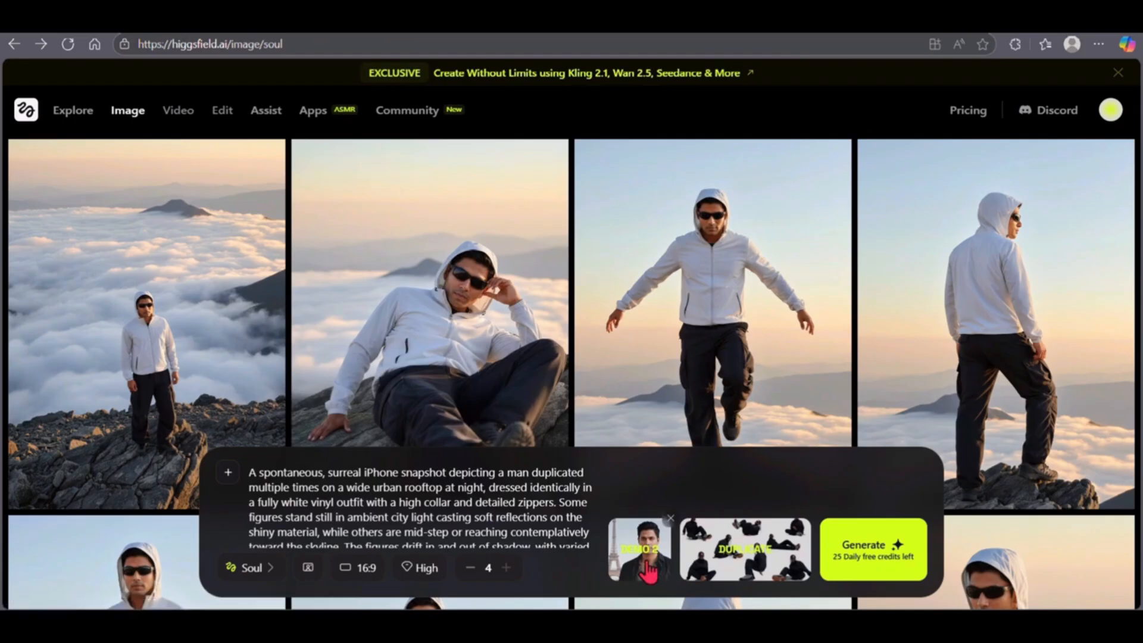
left_click(365, 573)
left_click(471, 568)
left_click(470, 569)
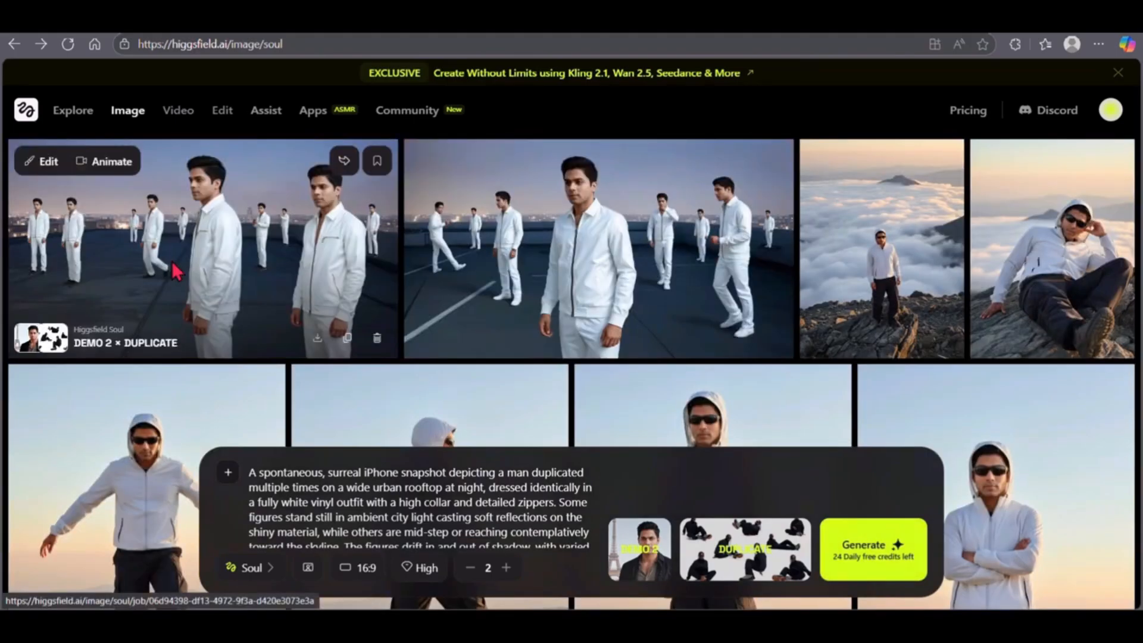
- View the two generated Duplicate-style rooftop images at full size
left_click(177, 272)
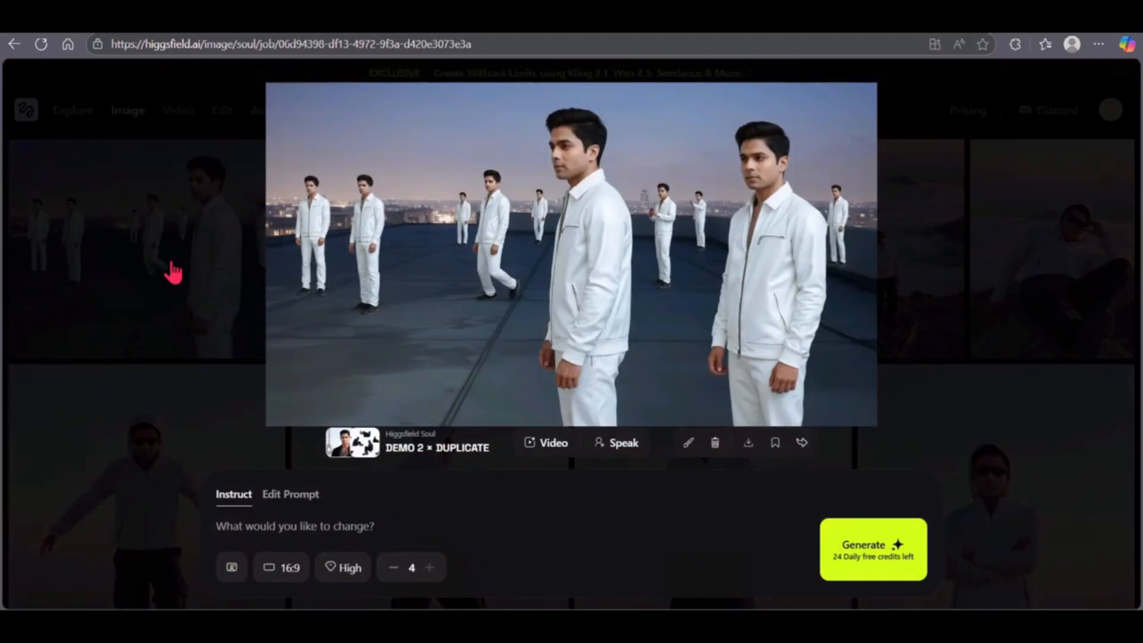
left_click(174, 272)
left_click(565, 261)
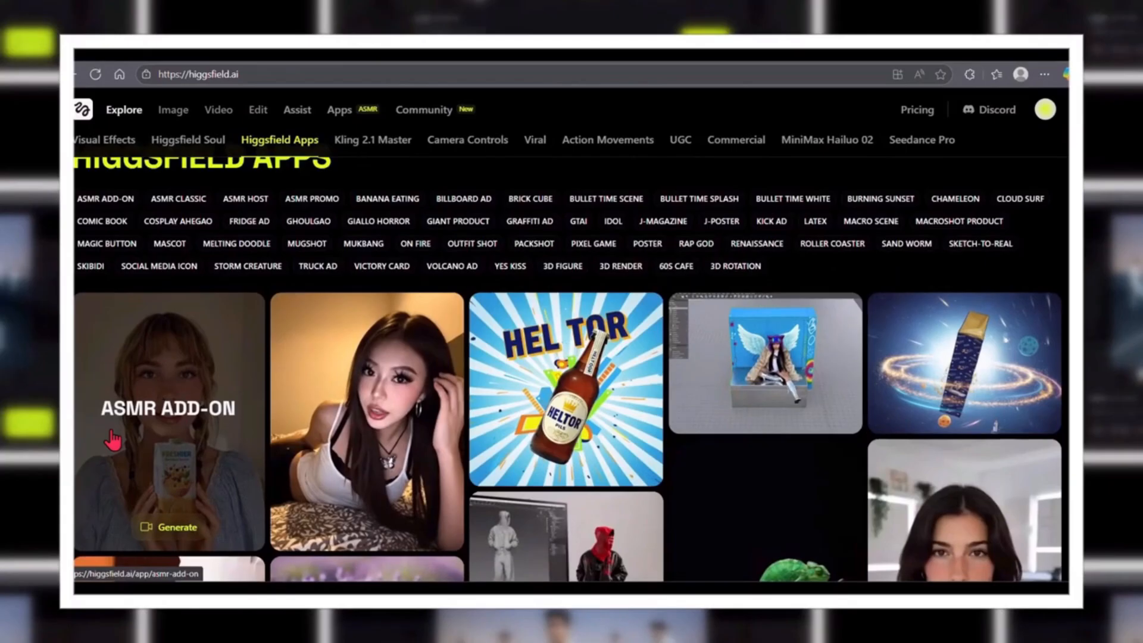
- Browse the Higgsfield Apps collection and open the Giant Product app
scroll(113, 440, "down", 2)
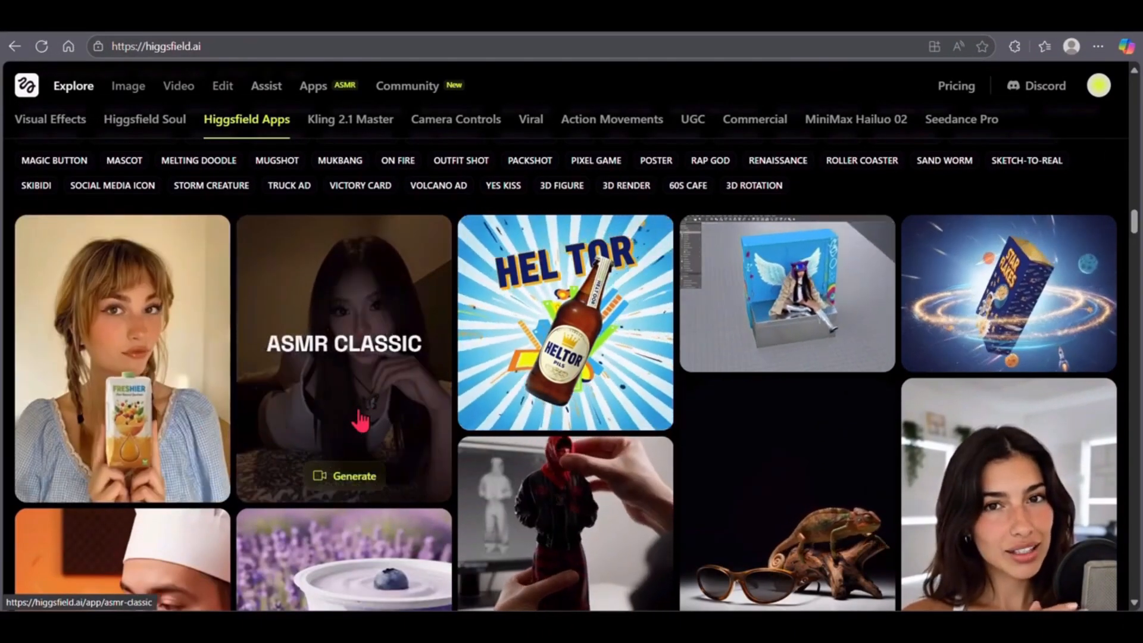
scroll(750, 408, "down", 5)
left_click(761, 391)
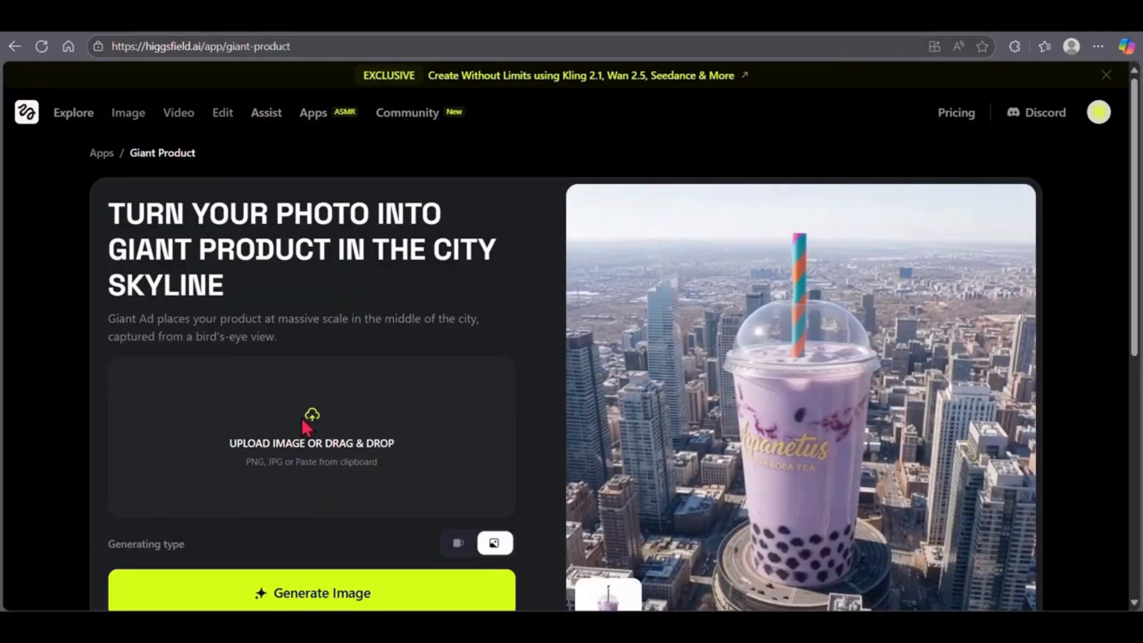
- Generate a Giant Product image from the Root Water bottle picture in the water_bottles folder of Pictures and open the result
left_click(312, 415)
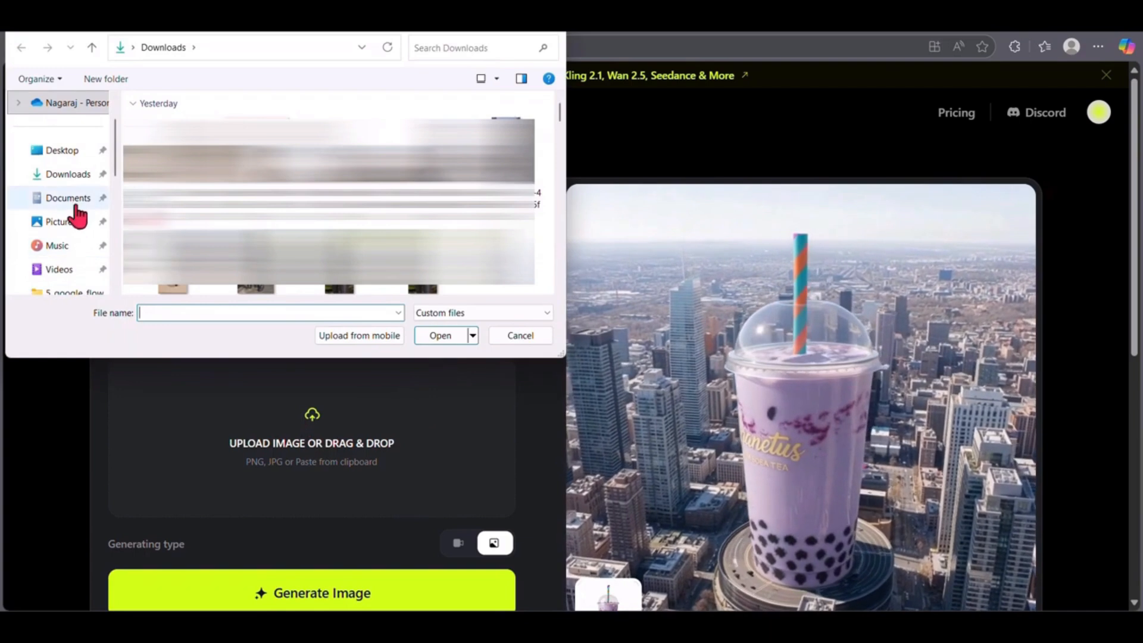
left_click(70, 224)
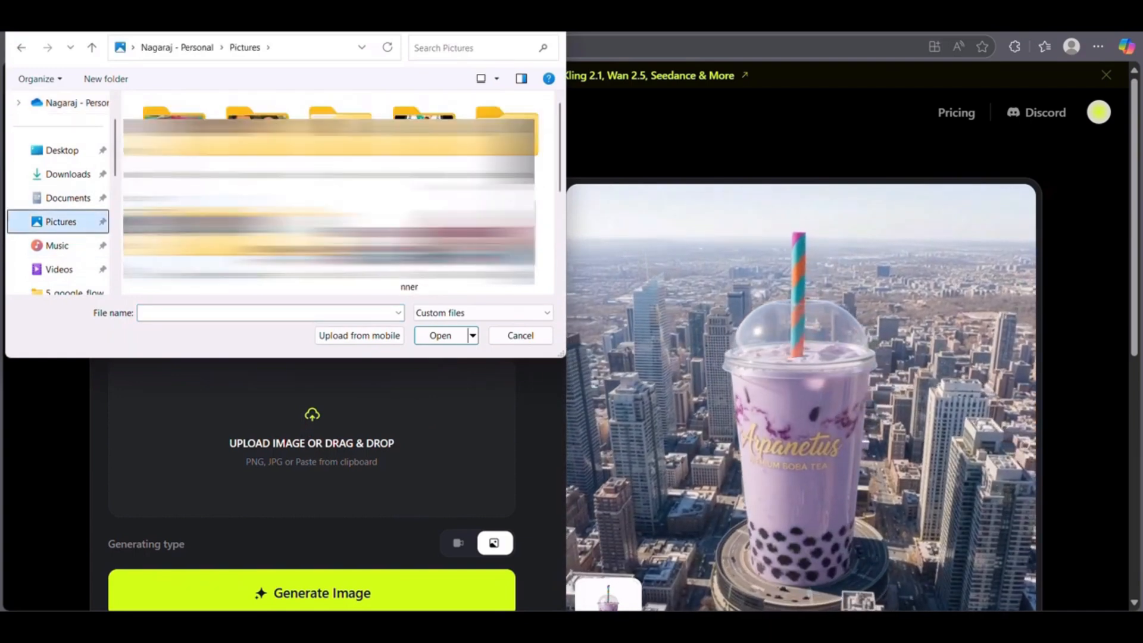
double_click(261, 255)
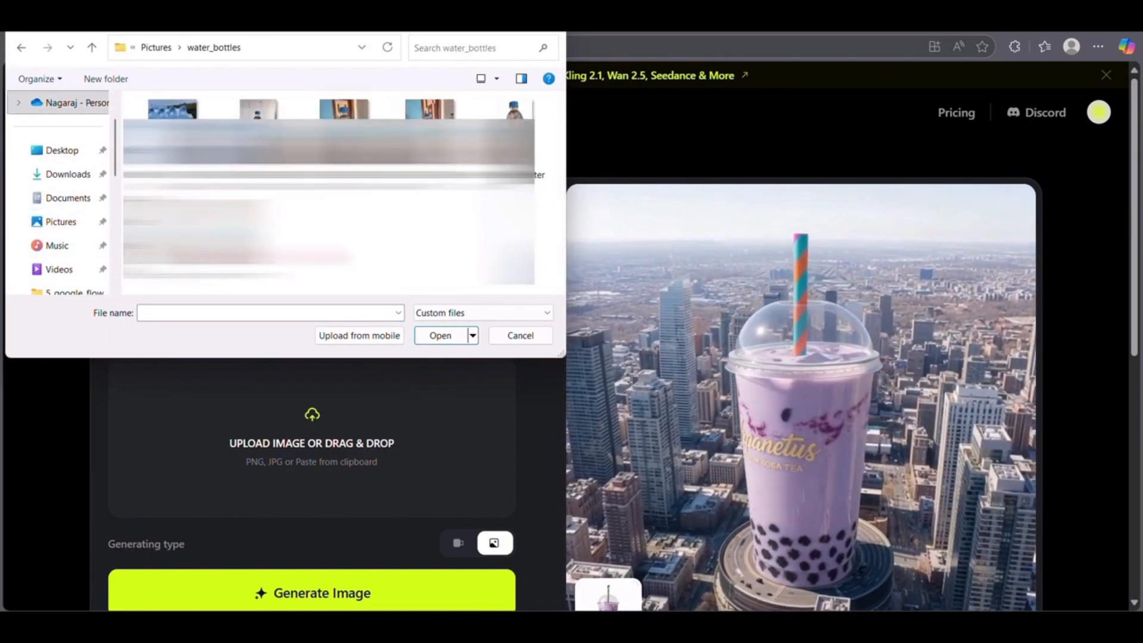
double_click(505, 168)
scroll(347, 476, "down", 2)
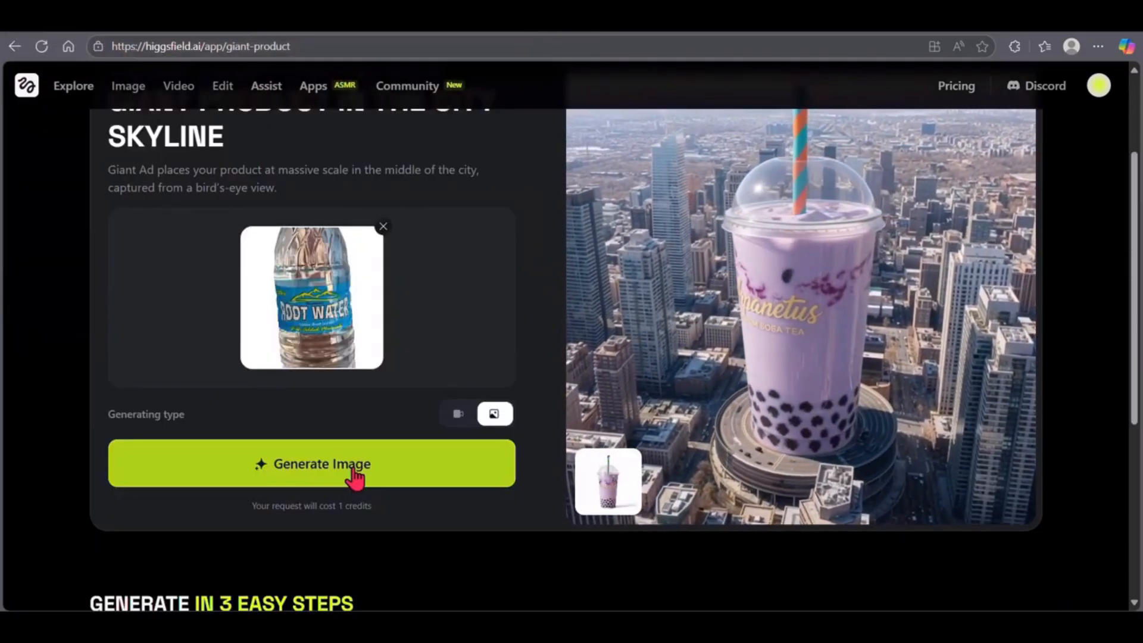
left_click(354, 473)
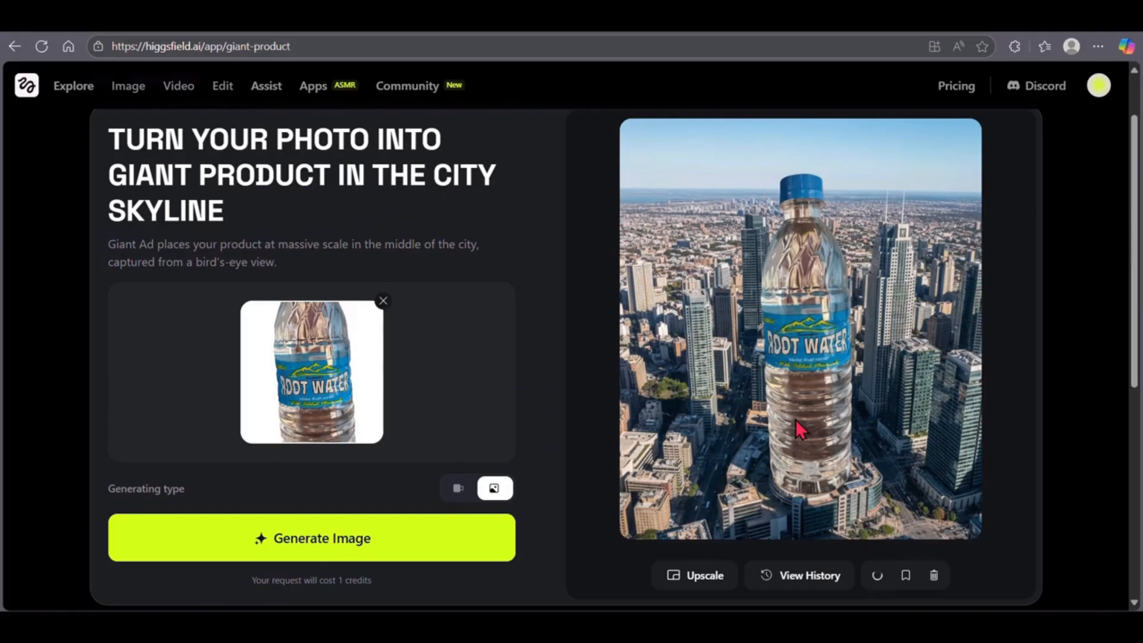
left_click(795, 419)
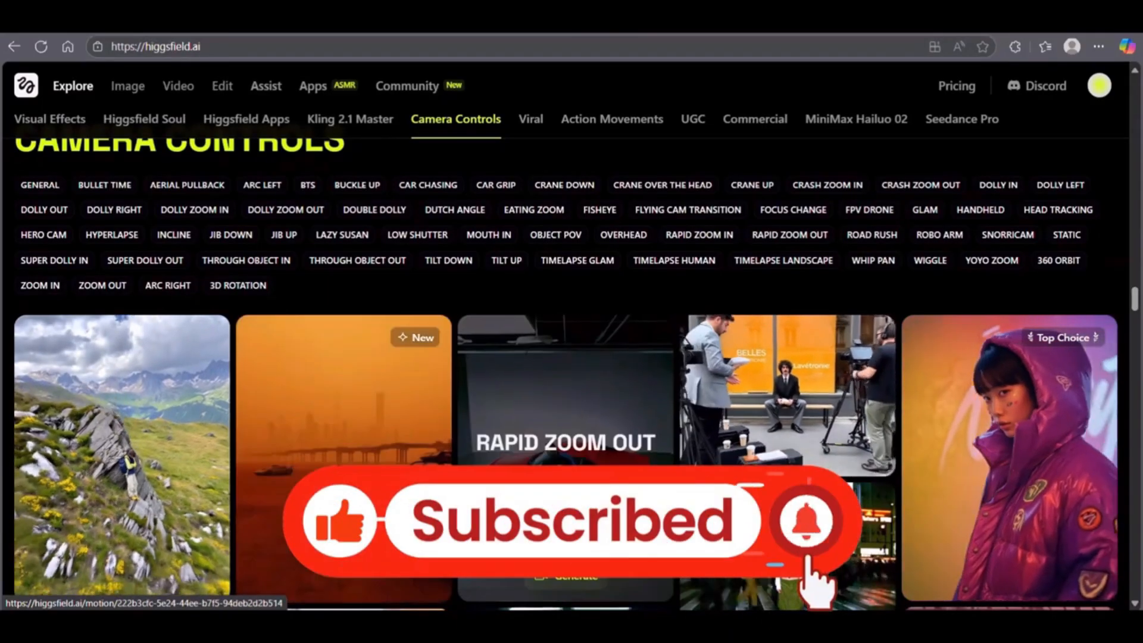
- Browse the Camera Controls collection and open the Arc Right effect
scroll(801, 494, "down", 1)
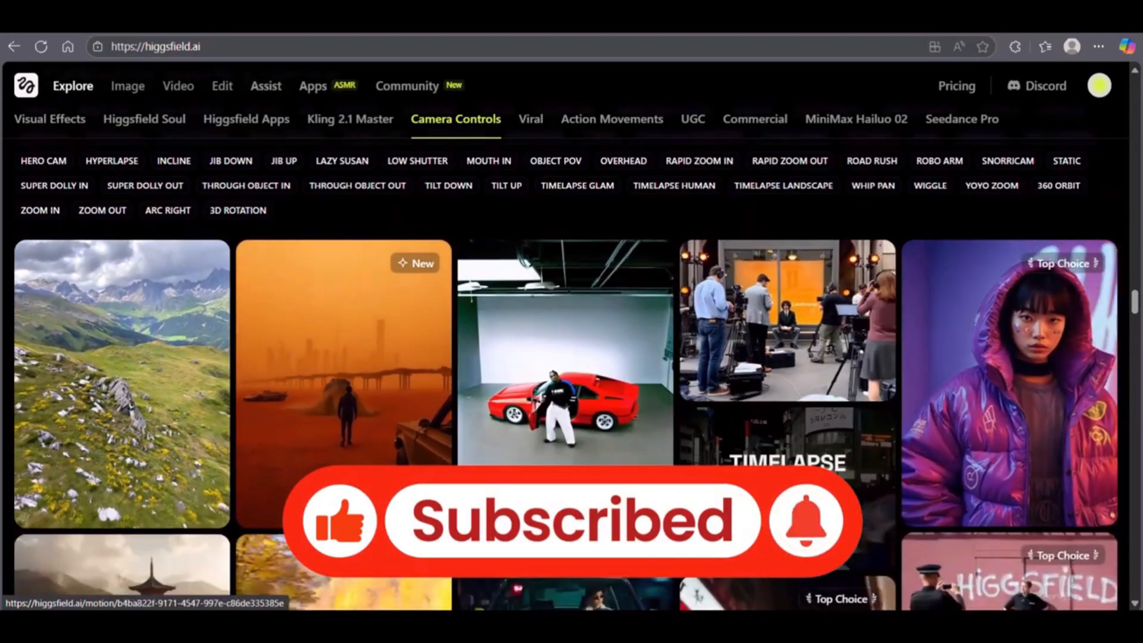
scroll(801, 495, "down", 1)
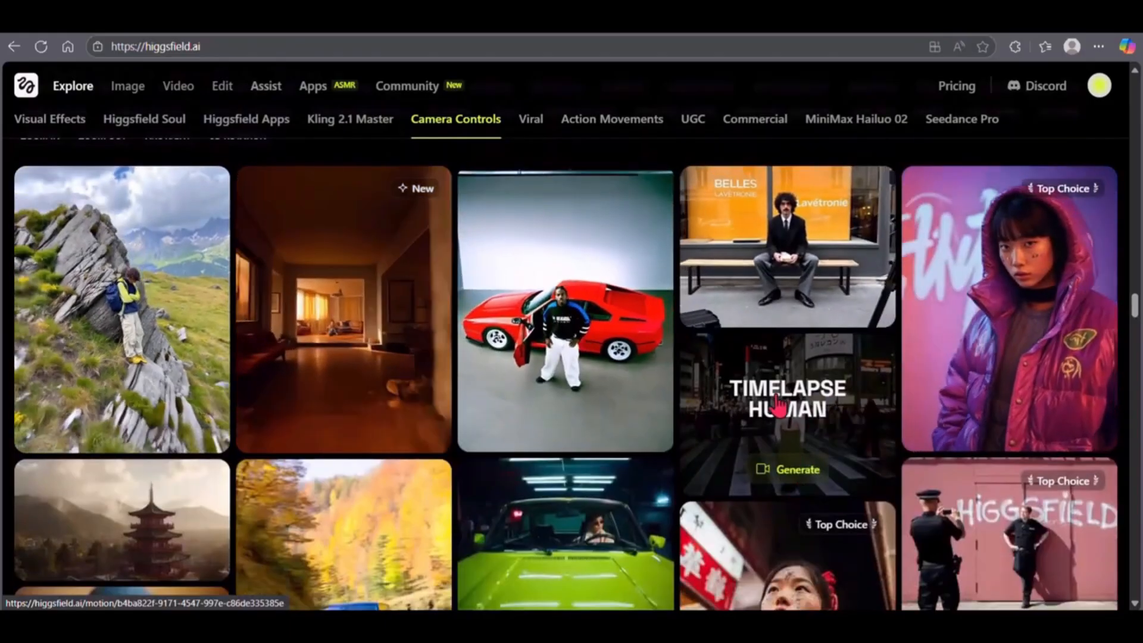
scroll(319, 468, "down", 1)
left_click(238, 490)
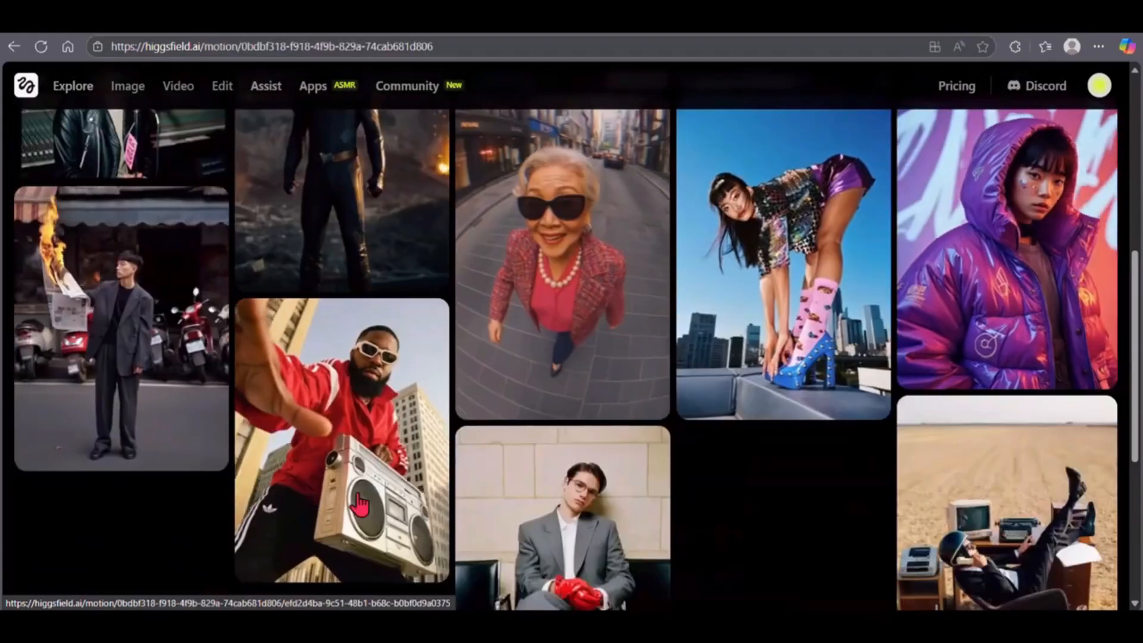
- Open the Arc Right example of the superhero in a ruined city, read its prompt and recreate it
scroll(359, 505, "down", 3)
scroll(359, 505, "up", 7)
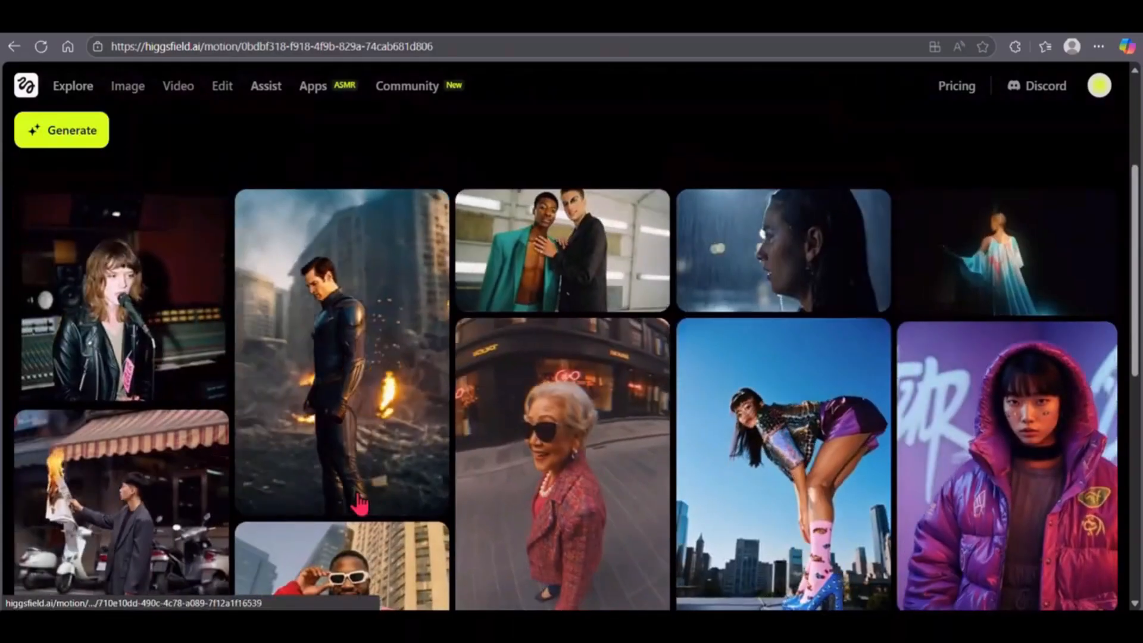
left_click(344, 358)
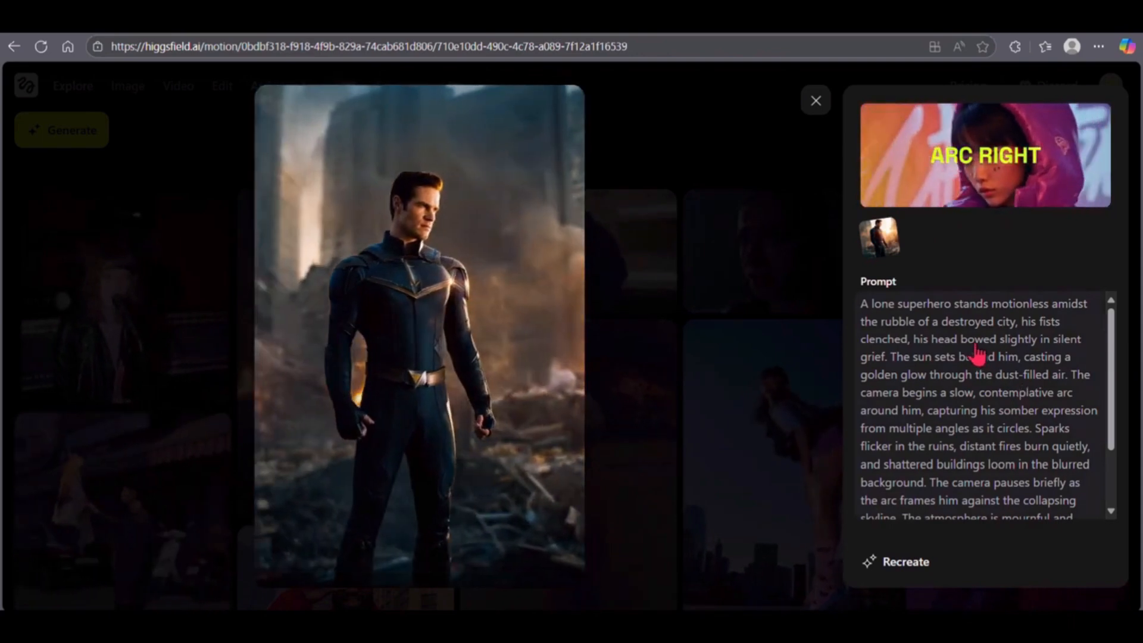
scroll(986, 387, "down", 3)
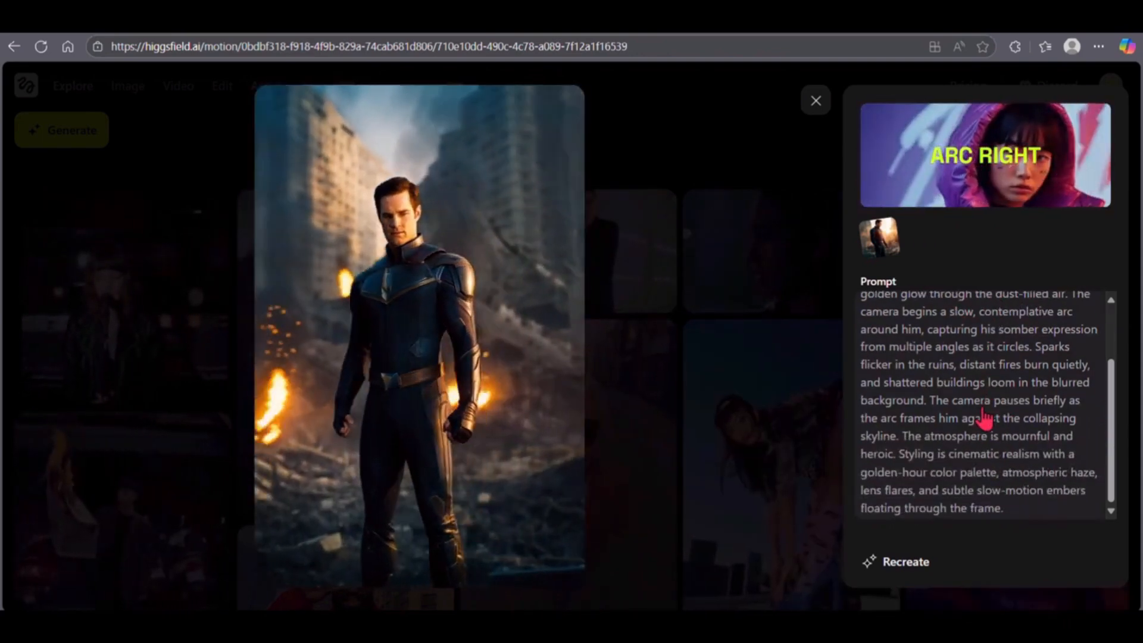
scroll(982, 429, "up", 3)
left_click(910, 566)
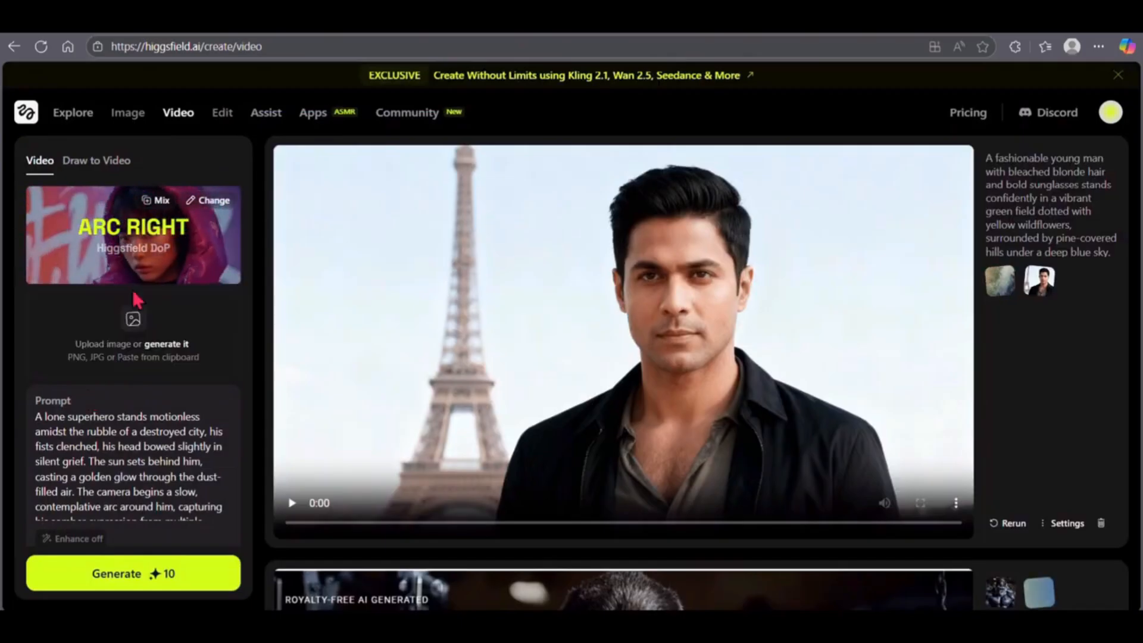
- Generate and play an Arc Right video with Higgsfield Standard, using the Downloads portrait of the man in a black jacket
left_click(146, 341)
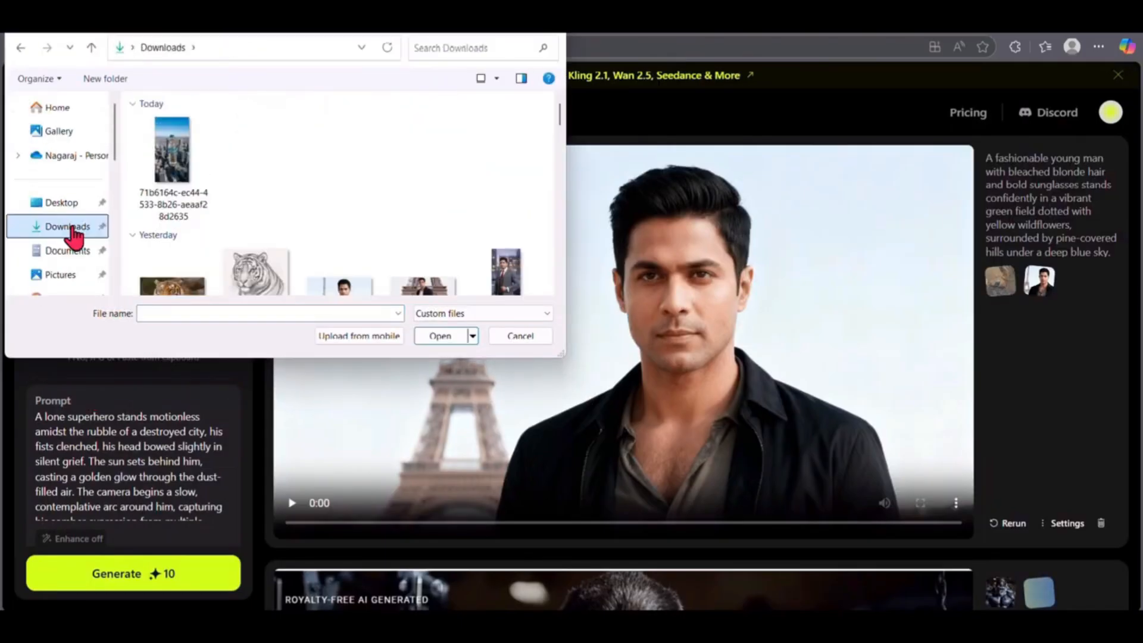
double_click(339, 233)
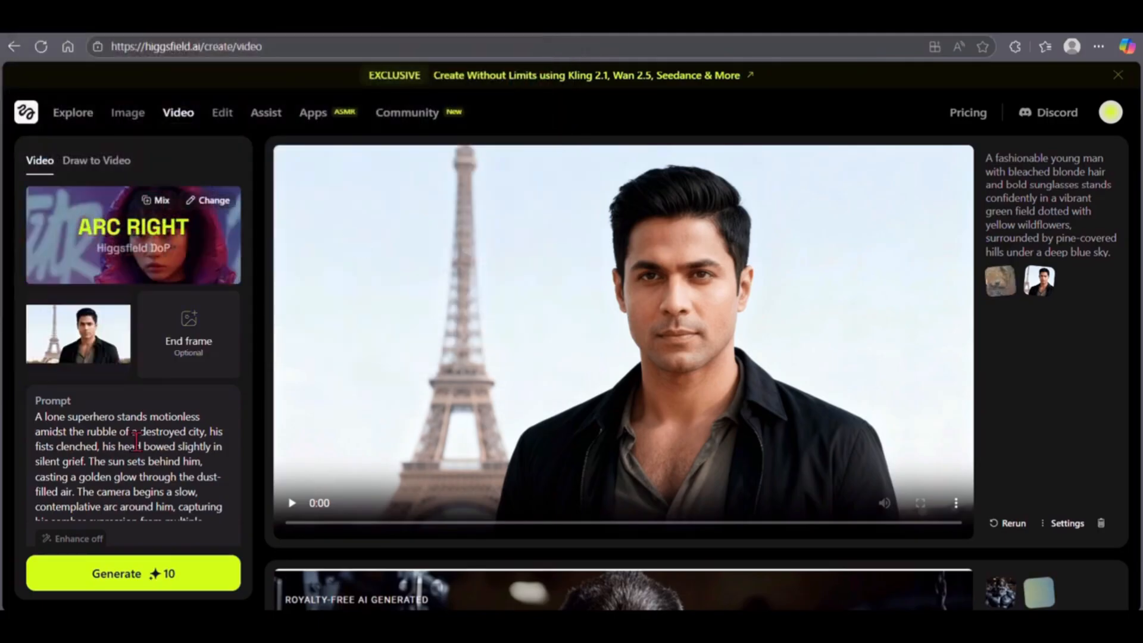
scroll(107, 486, "down", 5)
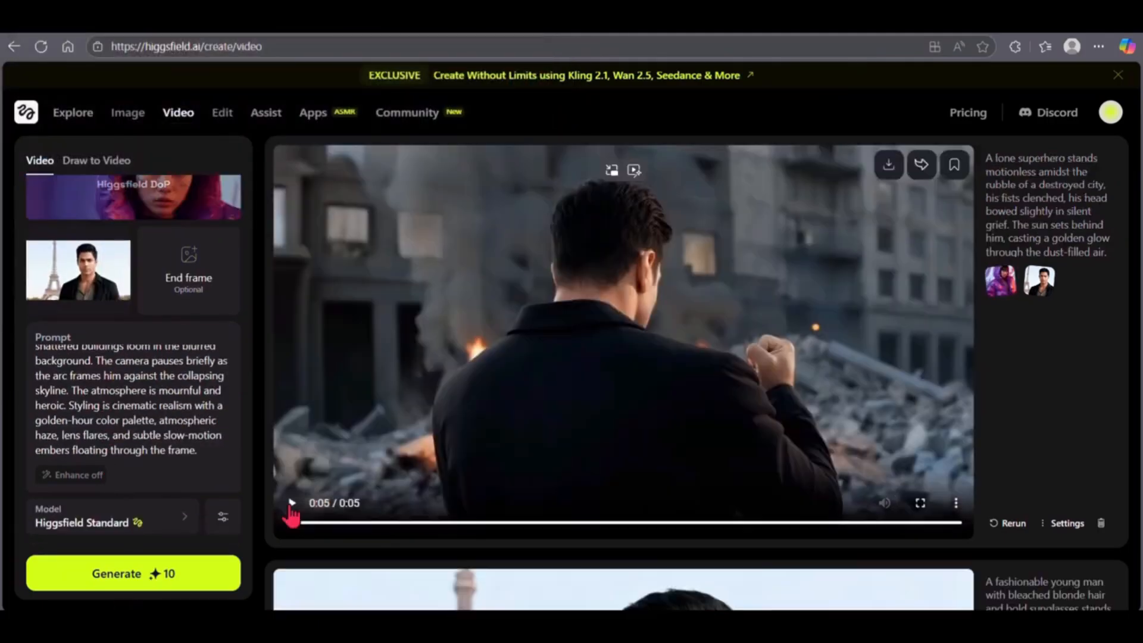
left_click(292, 505)
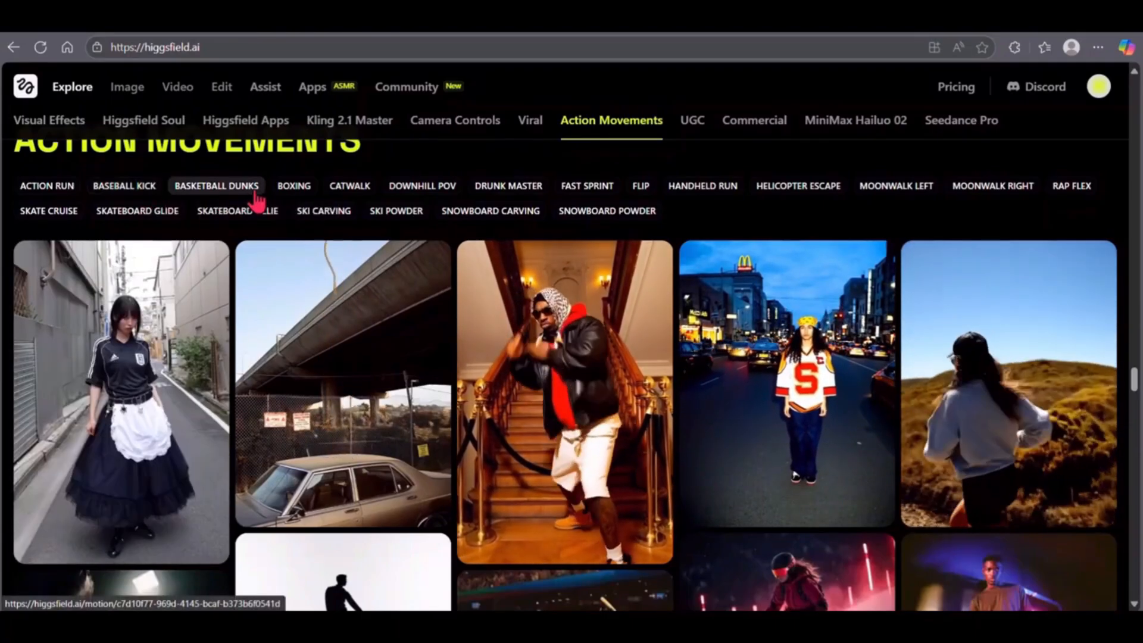
- Recreate the Fast Sprint example of the man in a green hoodie from Action Movements, using the Downloads portrait of the man in a black jacket
scroll(238, 200, "up", 1)
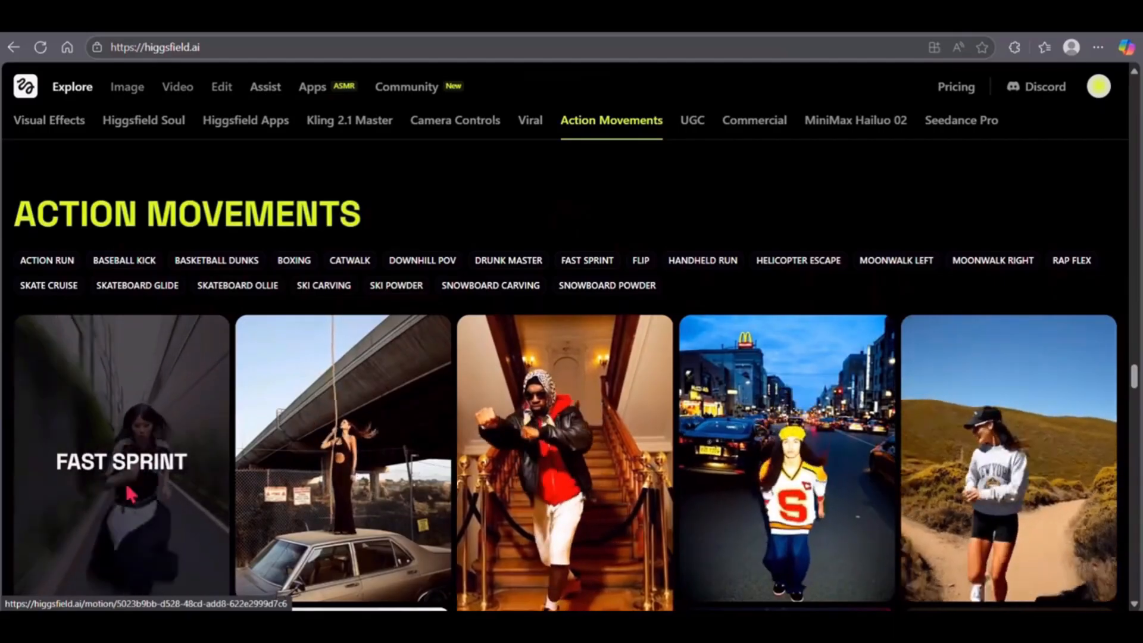
left_click(146, 475)
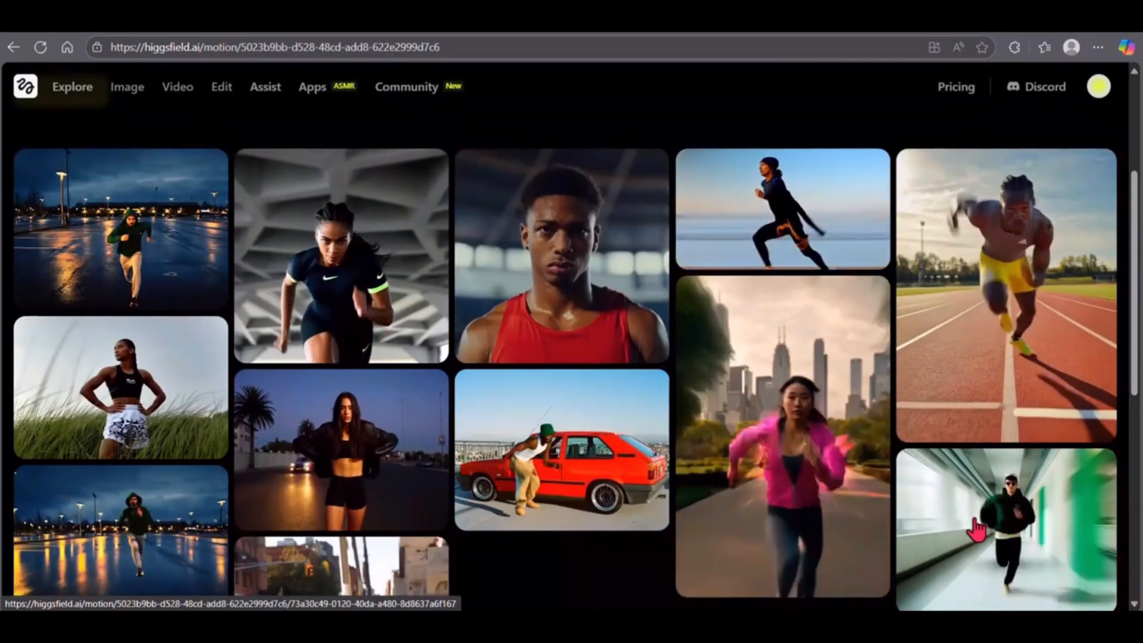
left_click(977, 523)
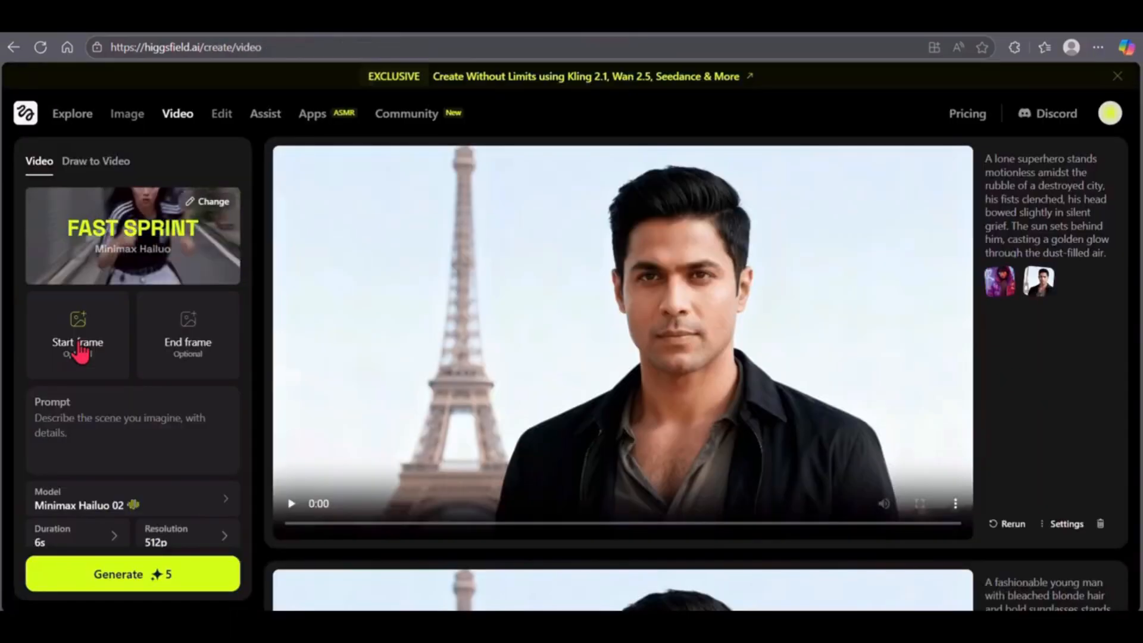
left_click(77, 351)
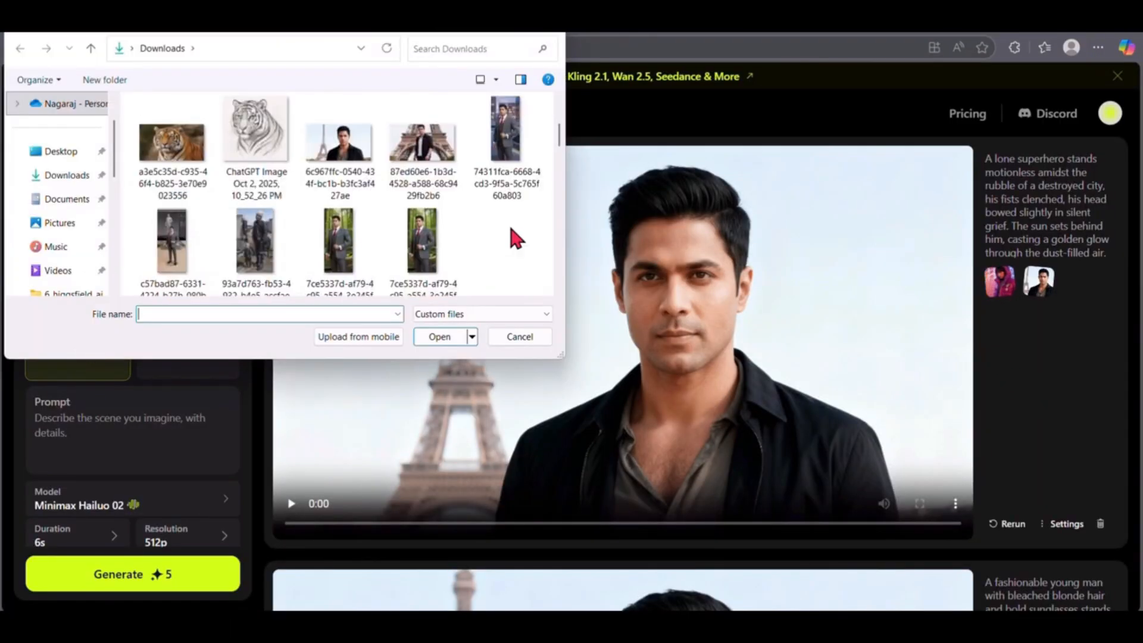
double_click(340, 146)
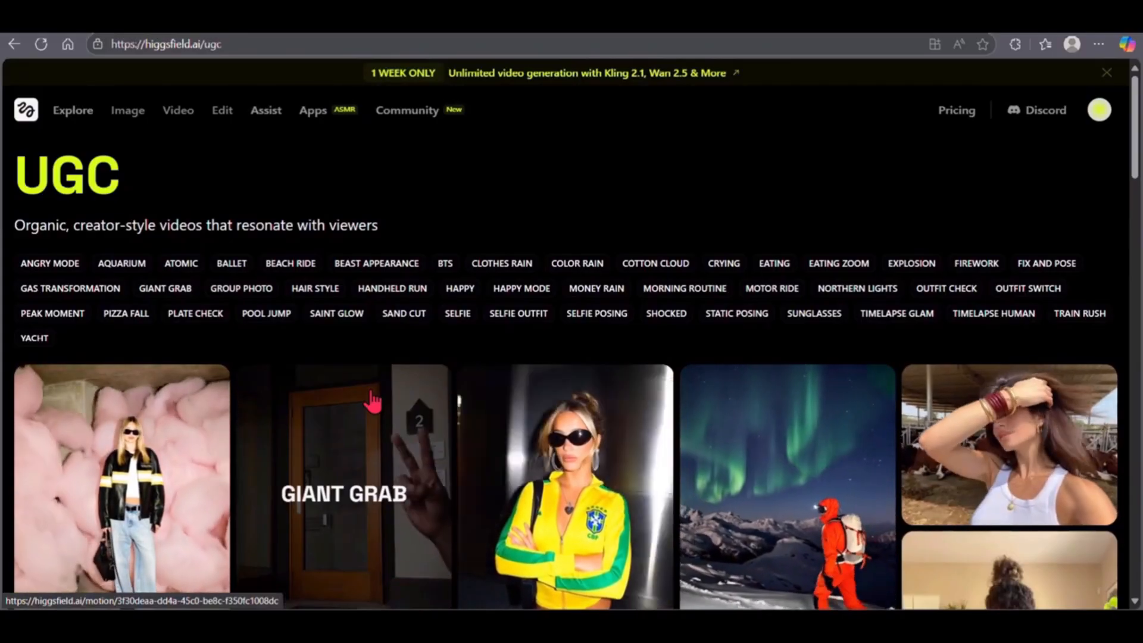
- Find Pizza Fall in the UGC collection and recreate its example of the person in black beneath an overpass
scroll(374, 402, "down", 4)
scroll(400, 403, "down", 3)
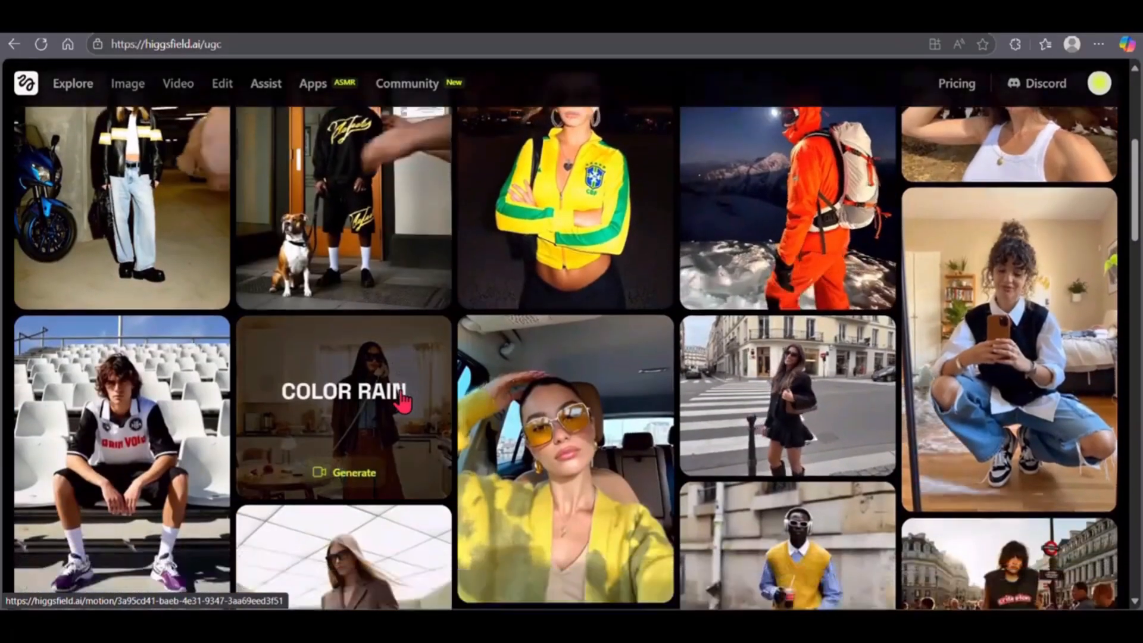
scroll(403, 401, "down", 2)
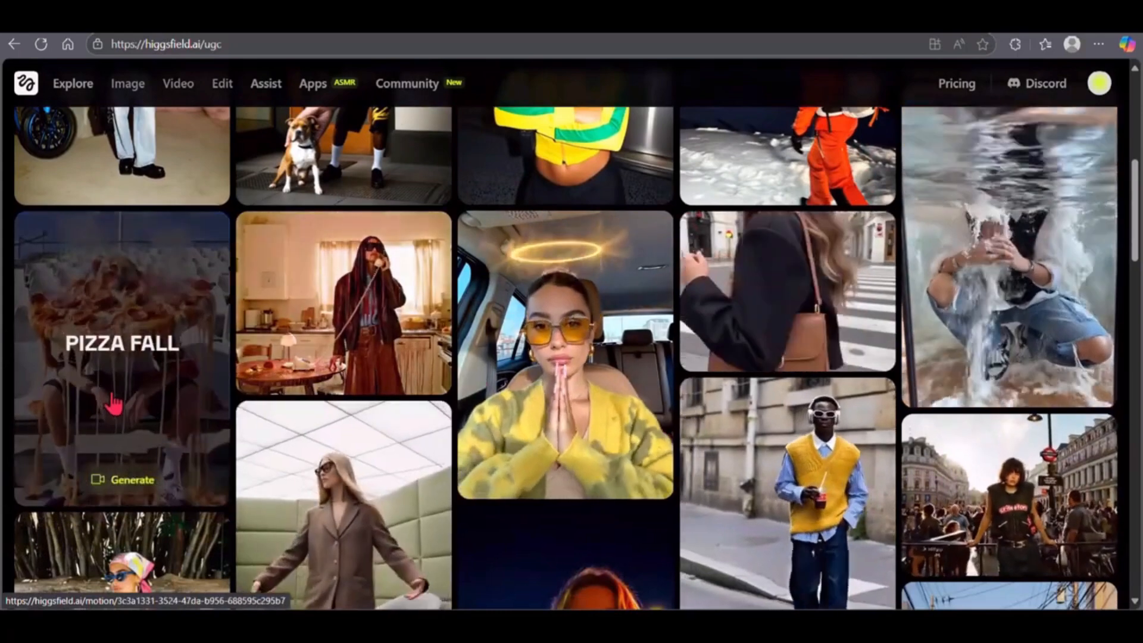
left_click(191, 439)
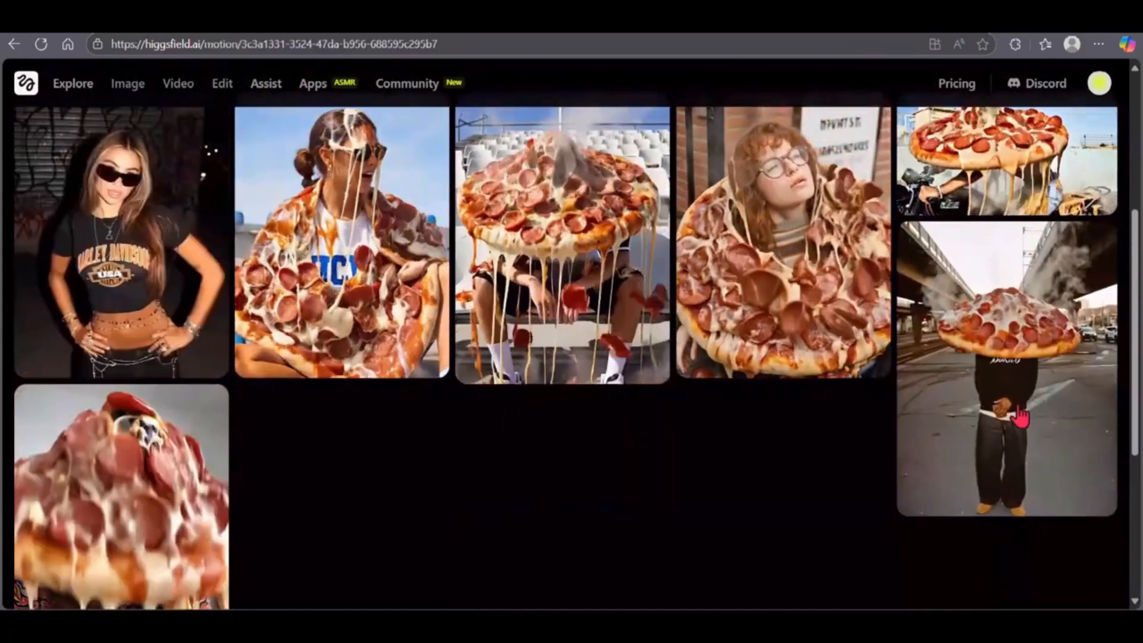
left_click(370, 357)
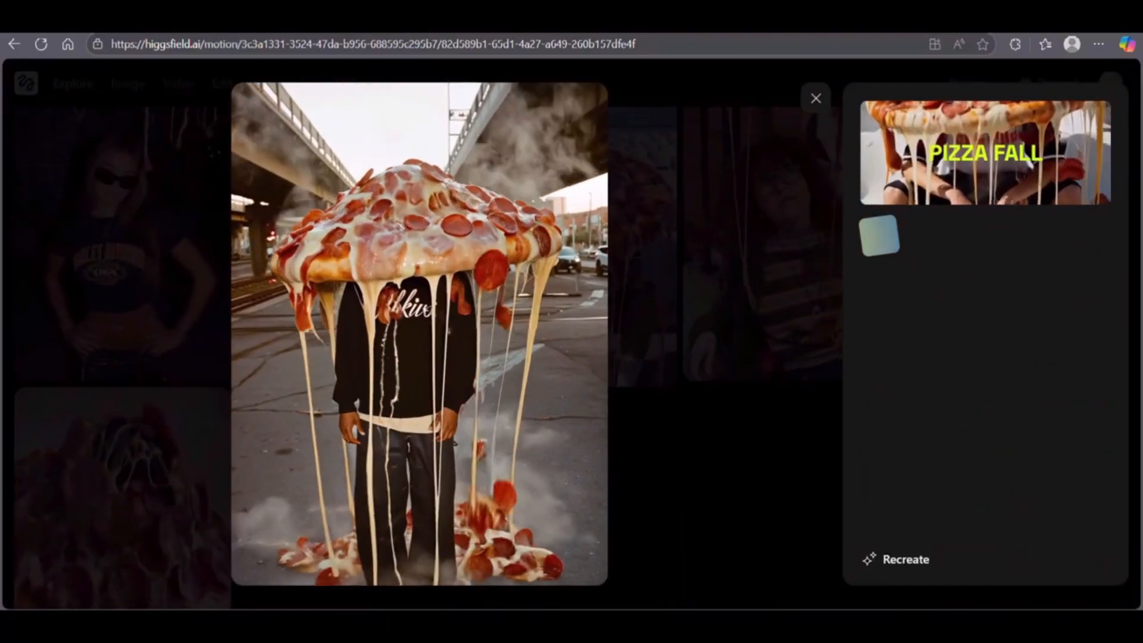
left_click(902, 563)
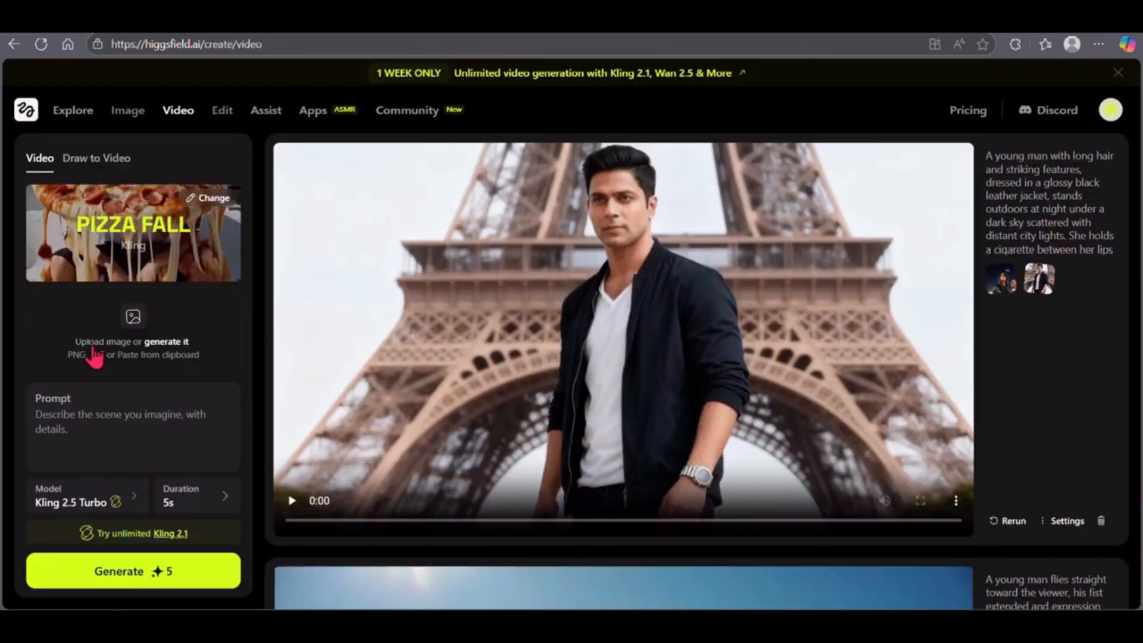
- Upload the Downloads picture of the man in a white T-shirt and black jacket before the Eiffel Tower as reference image
left_click(95, 357)
scroll(367, 284, "down", 2)
left_click(365, 280)
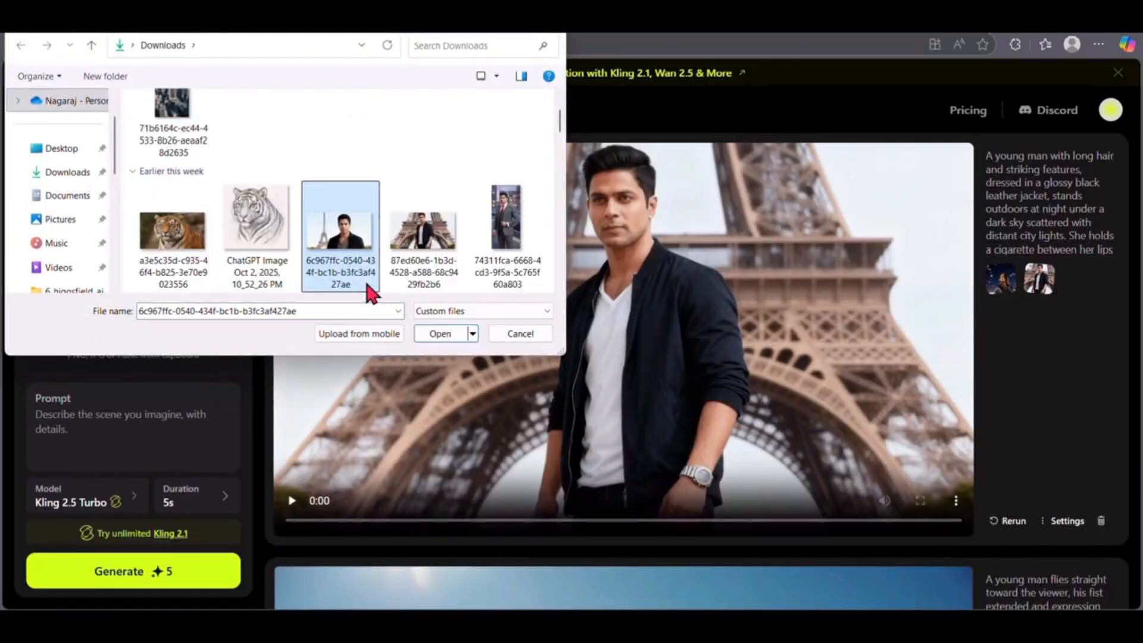
left_click(424, 262)
left_click(451, 335)
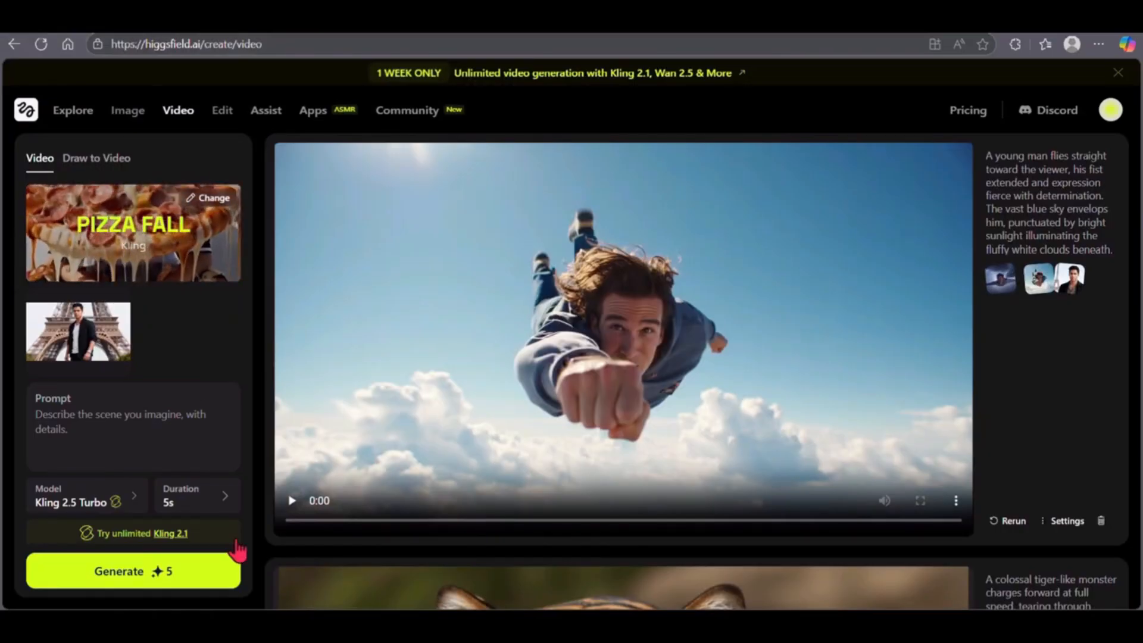
- Generate the Pizza Fall video with Kling 2.5 Turbo at 5s and play the result
left_click(142, 587)
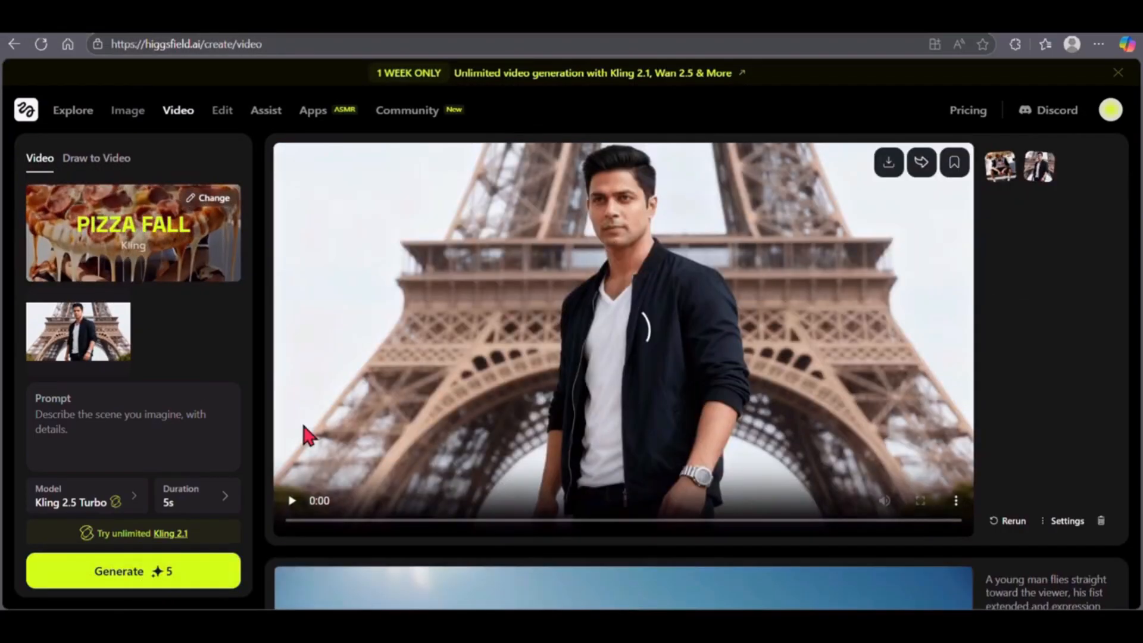
left_click(292, 502)
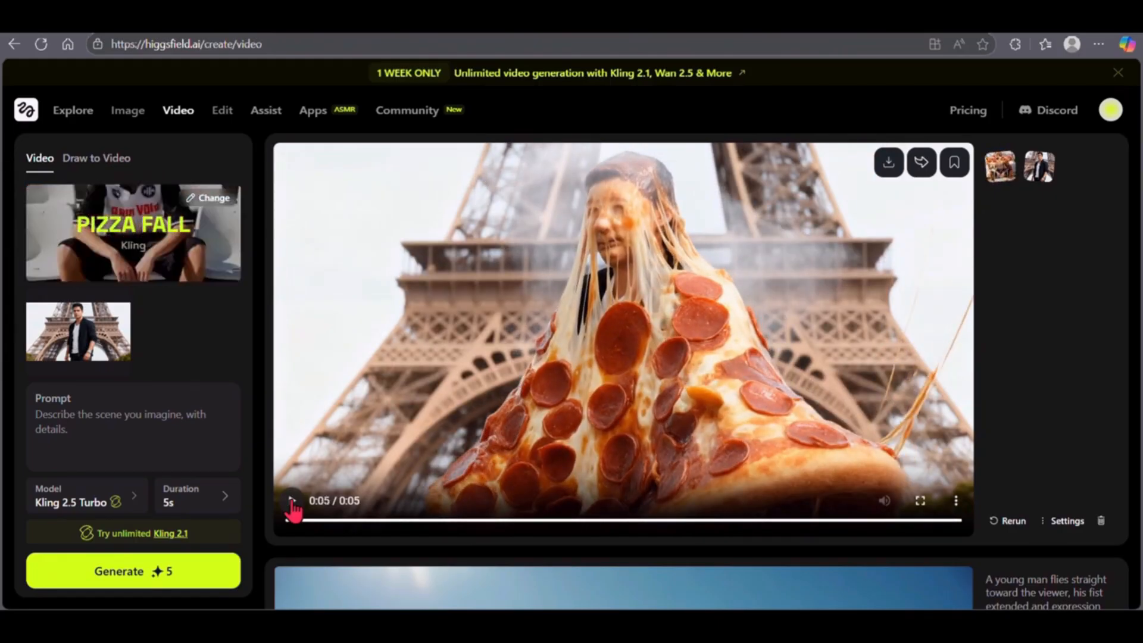
left_click(292, 501)
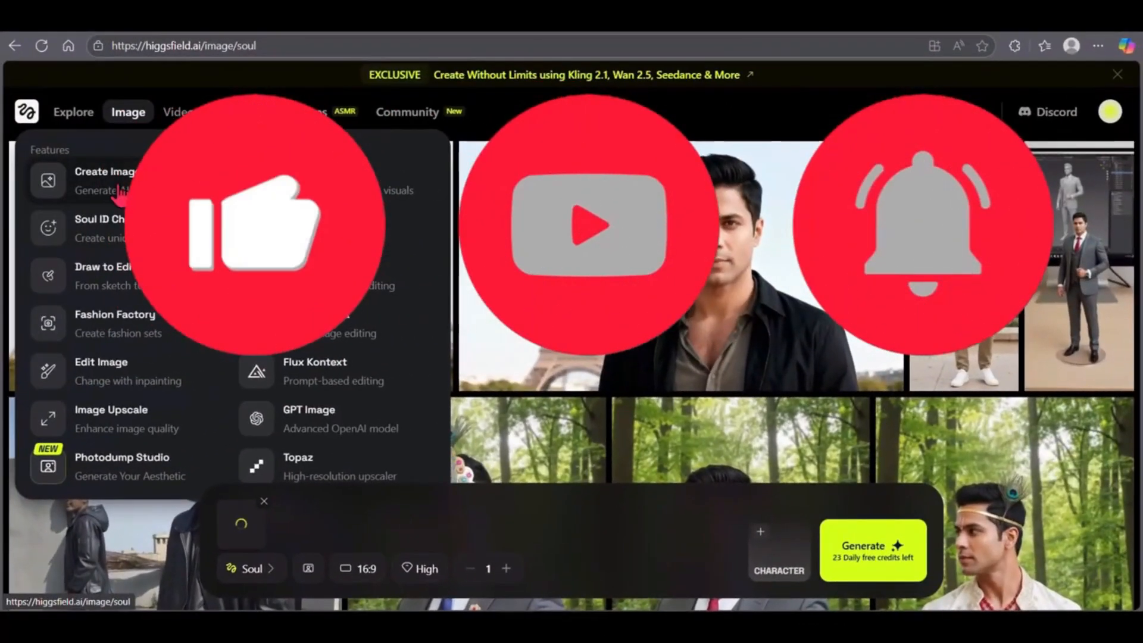
- Generate one 16:9 Soul image of a young man in modern casual attire, full body, facing the camera in front of the Eiffel Tower
left_click(121, 192)
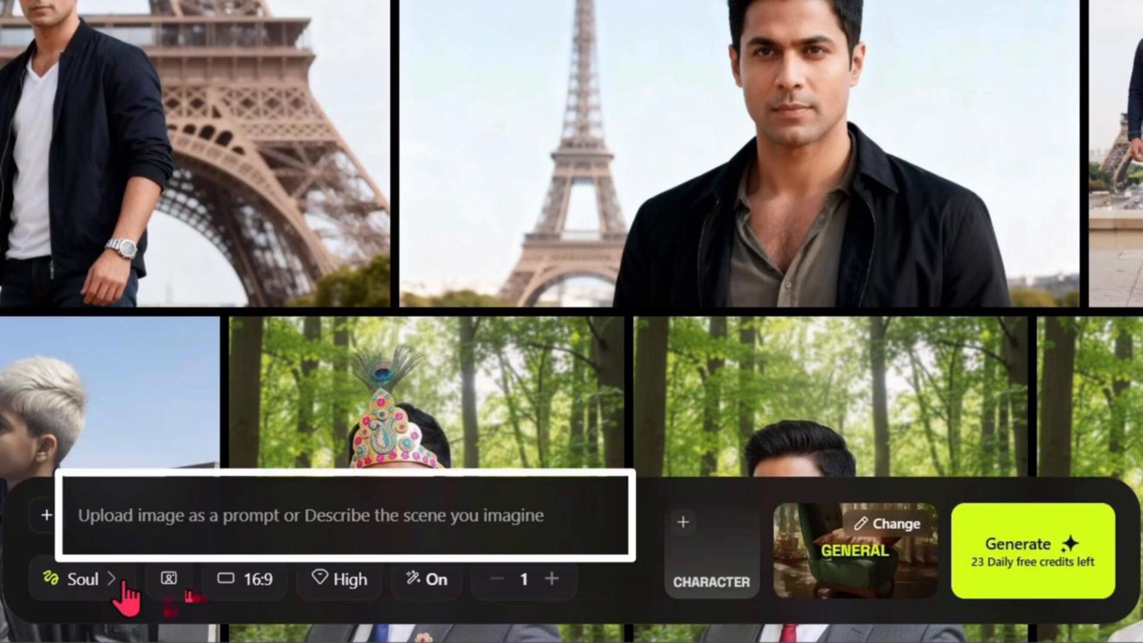
left_click(536, 528)
type("create an image of young man standing in front of Eiffel tower facing camera for a photo wearing modern casual attire. The image should cover complete body.")
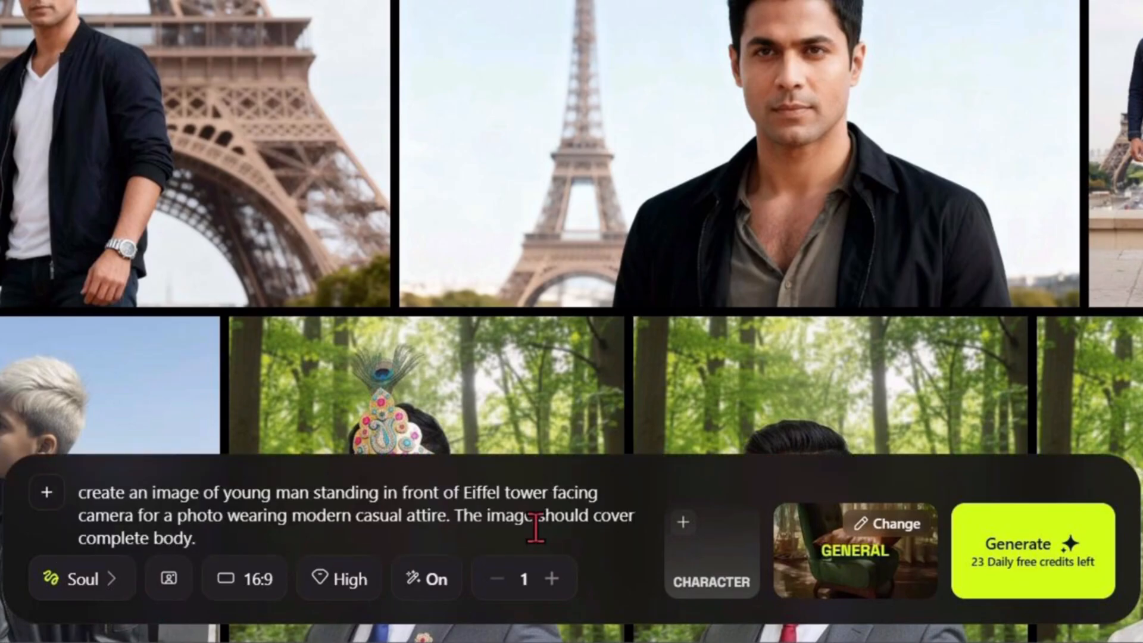
left_click(117, 582)
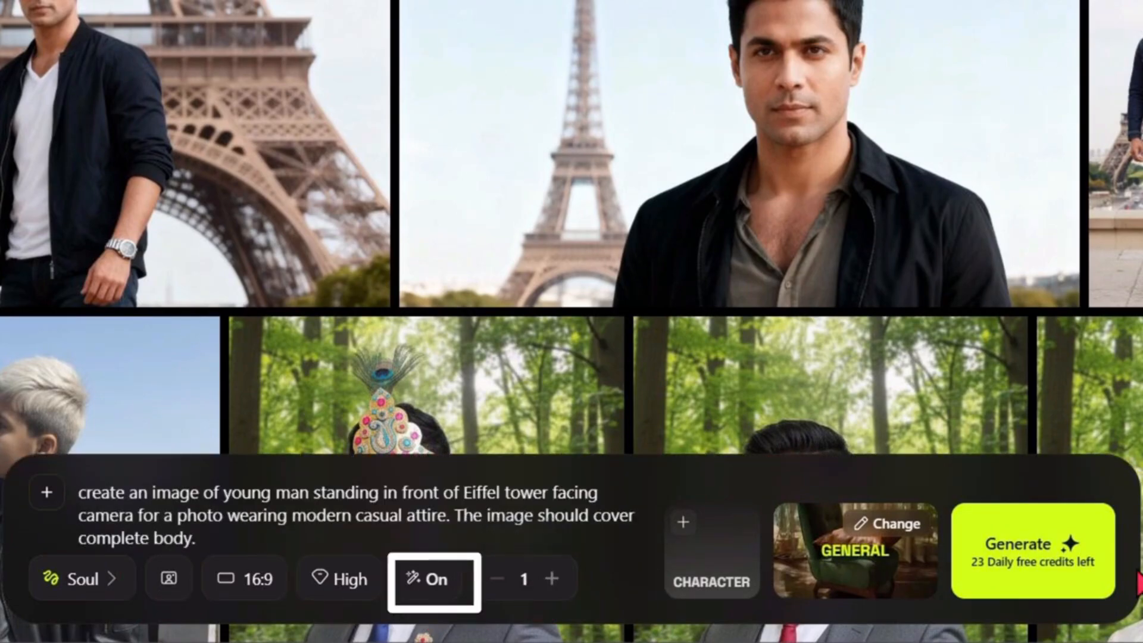
left_click(1040, 580)
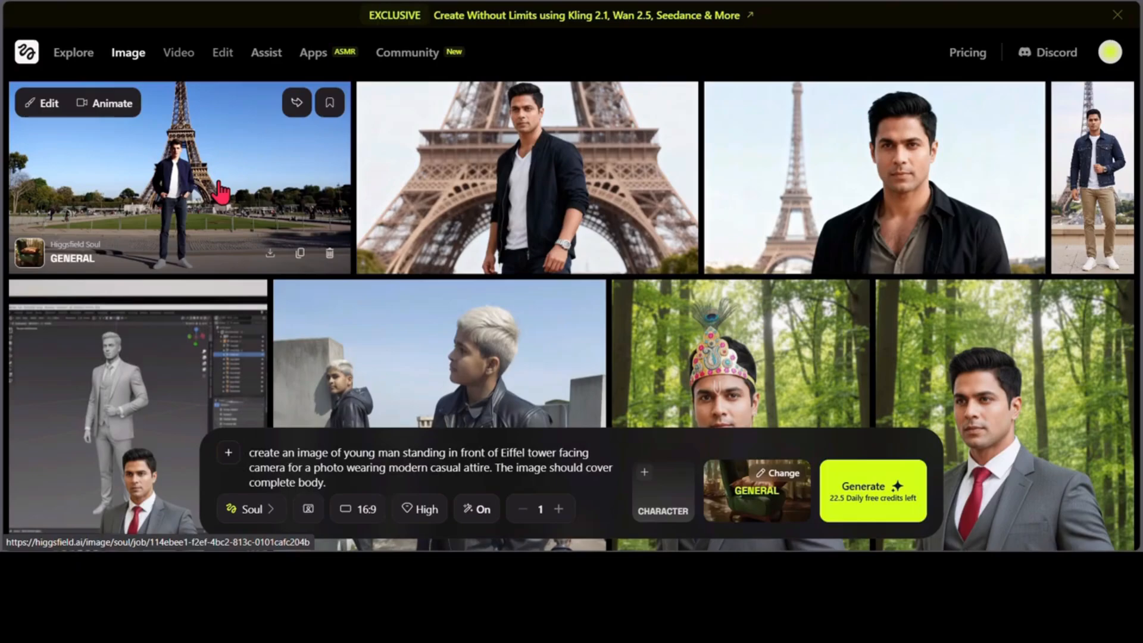
left_click(31, 80)
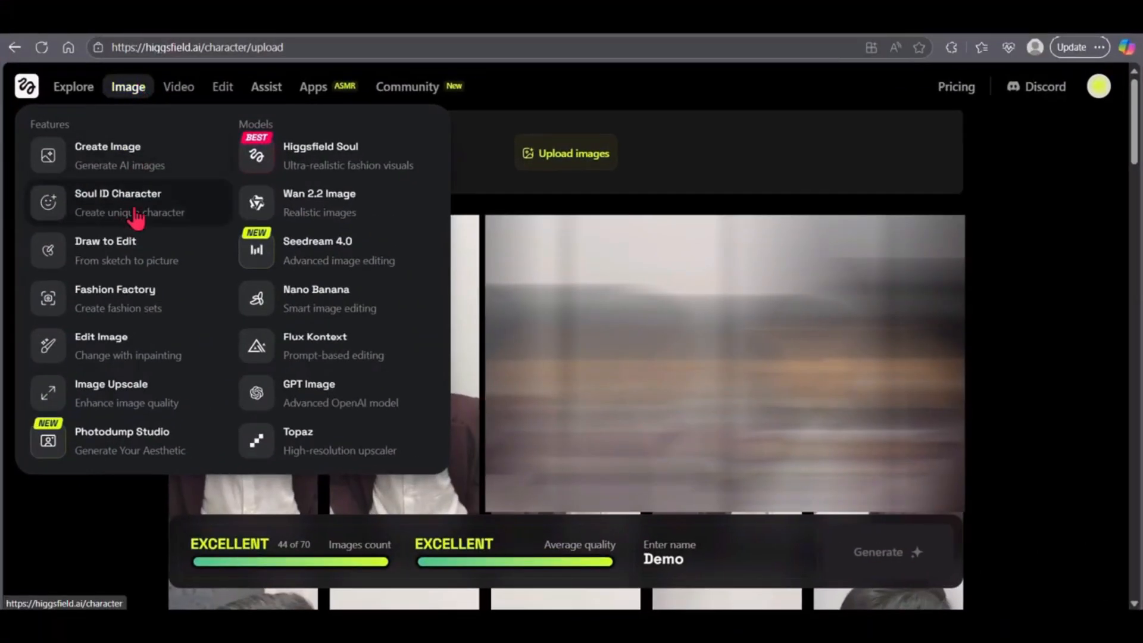
- Review the uploaded photos for a Soul ID character and generate the character named Demo
left_click(136, 215)
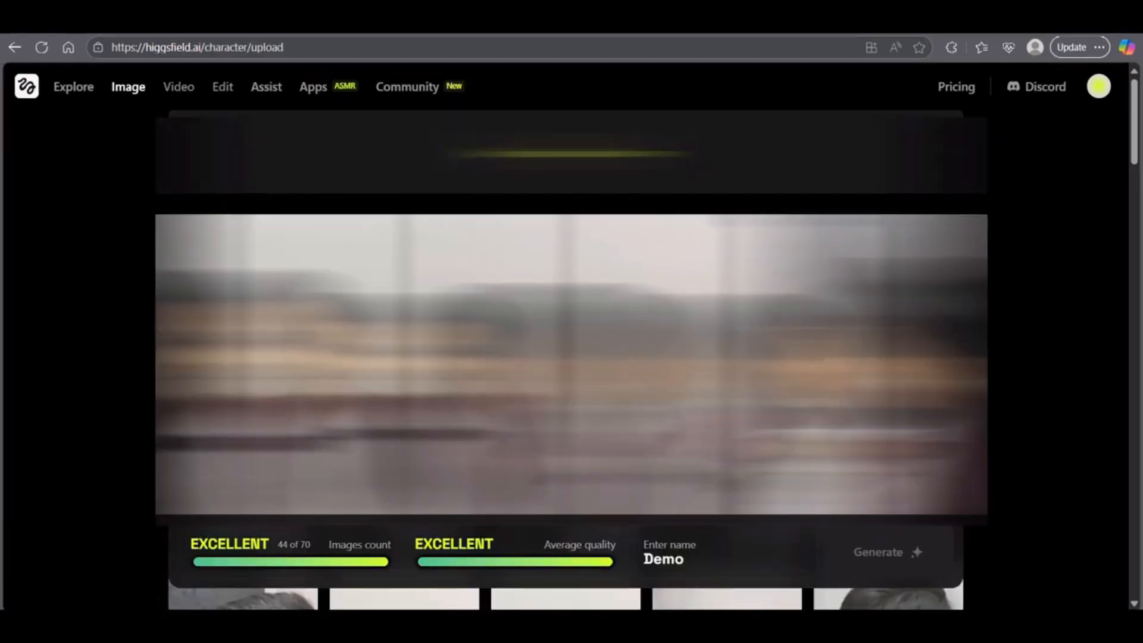
scroll(572, 364, "down", 14)
scroll(113, 497, "down", 10)
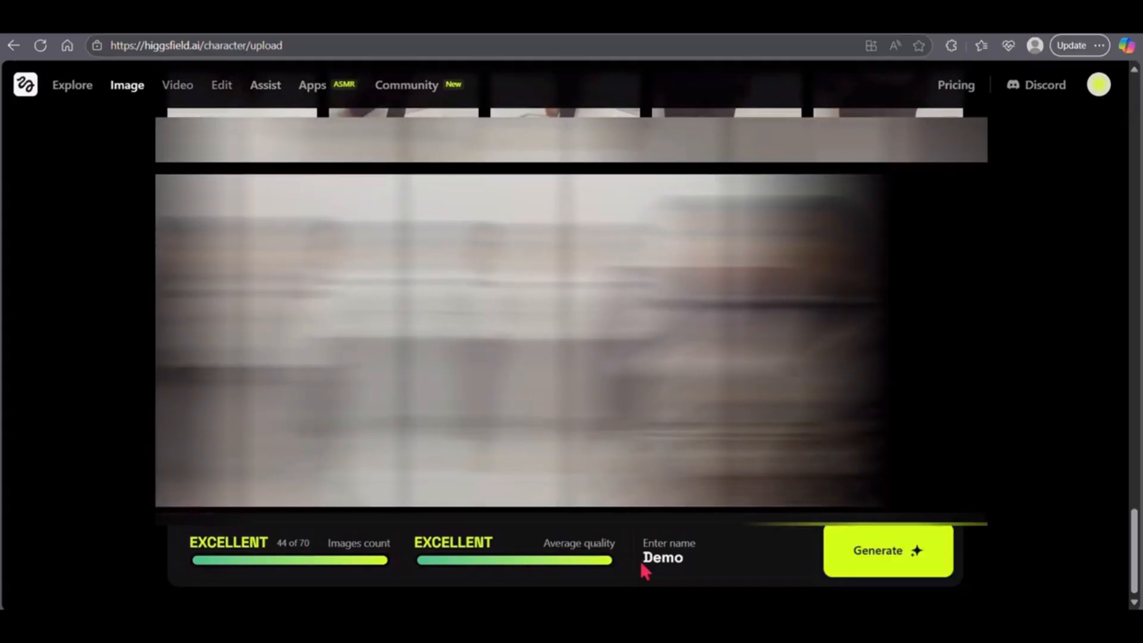
left_click(888, 551)
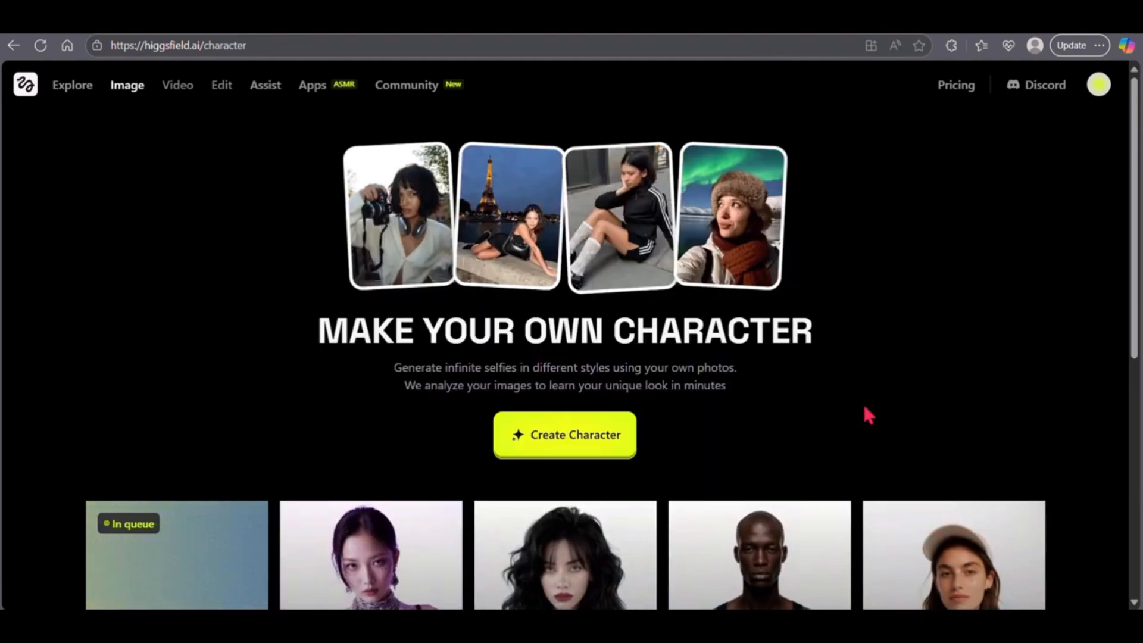
scroll(863, 402, "down", 5)
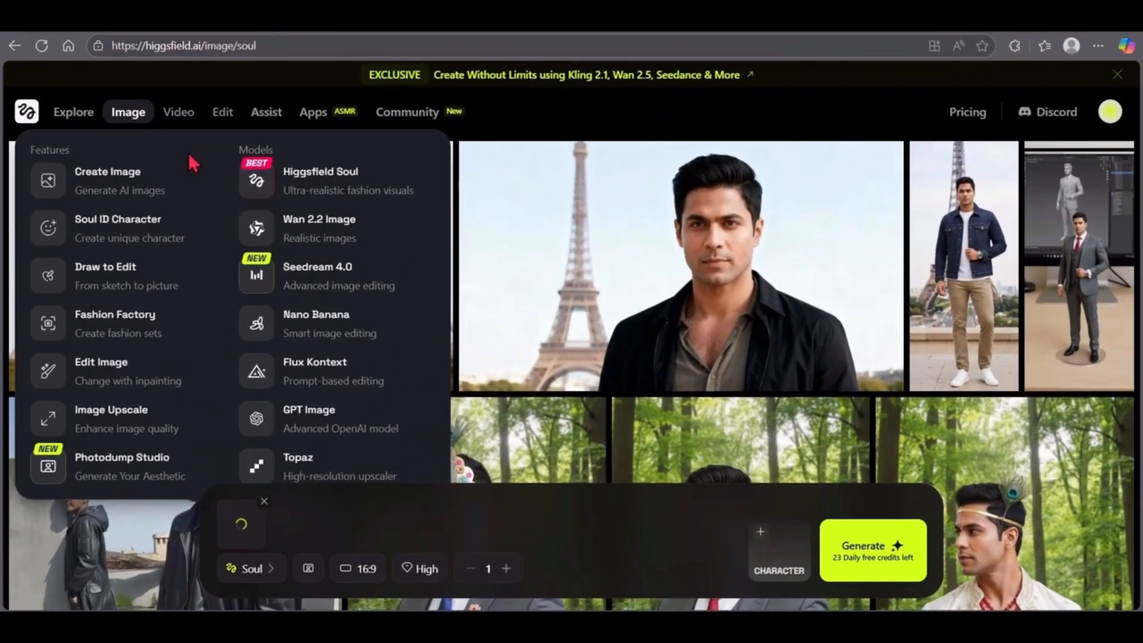
- Place the tiger sketch from Downloads on the Draw to Edit canvas and generate an image from it
left_click(118, 287)
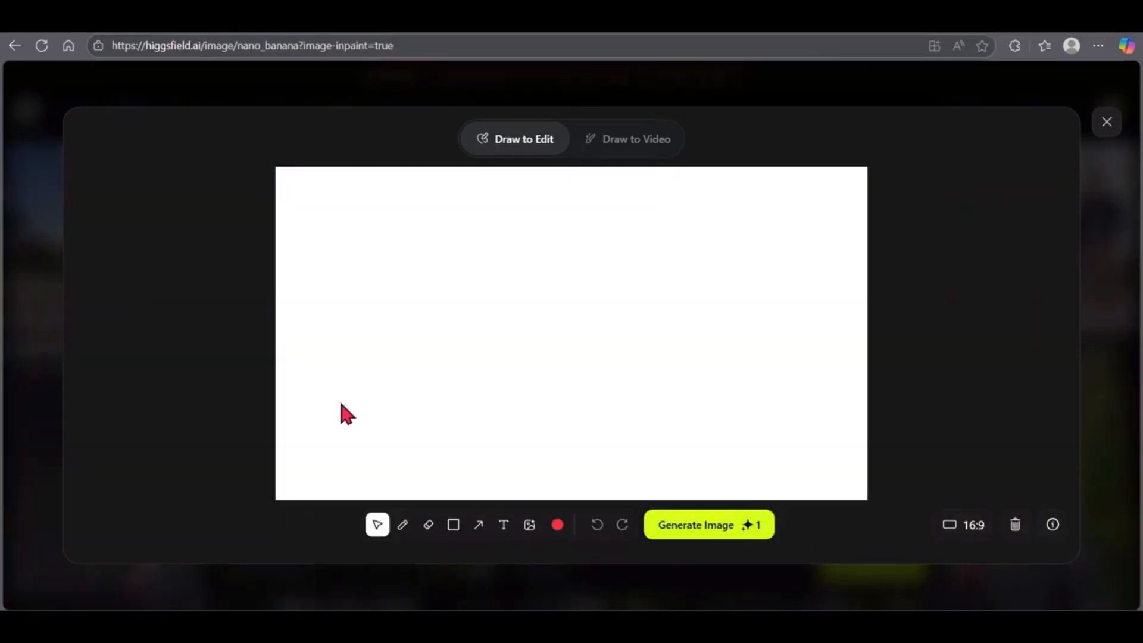
left_click(529, 525)
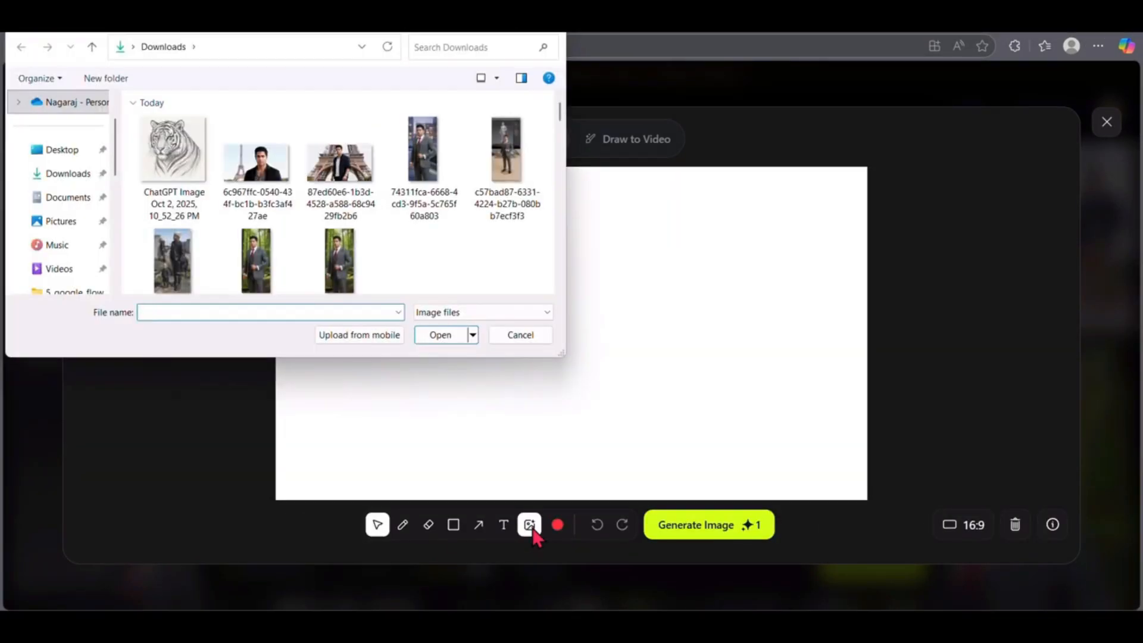
double_click(152, 138)
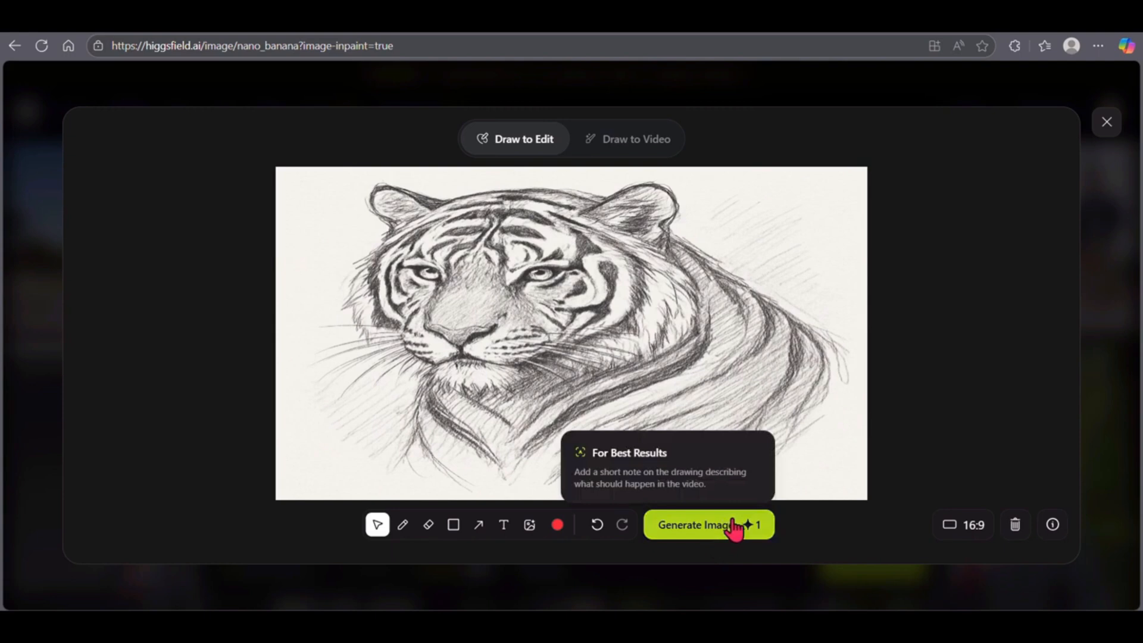
left_click(736, 525)
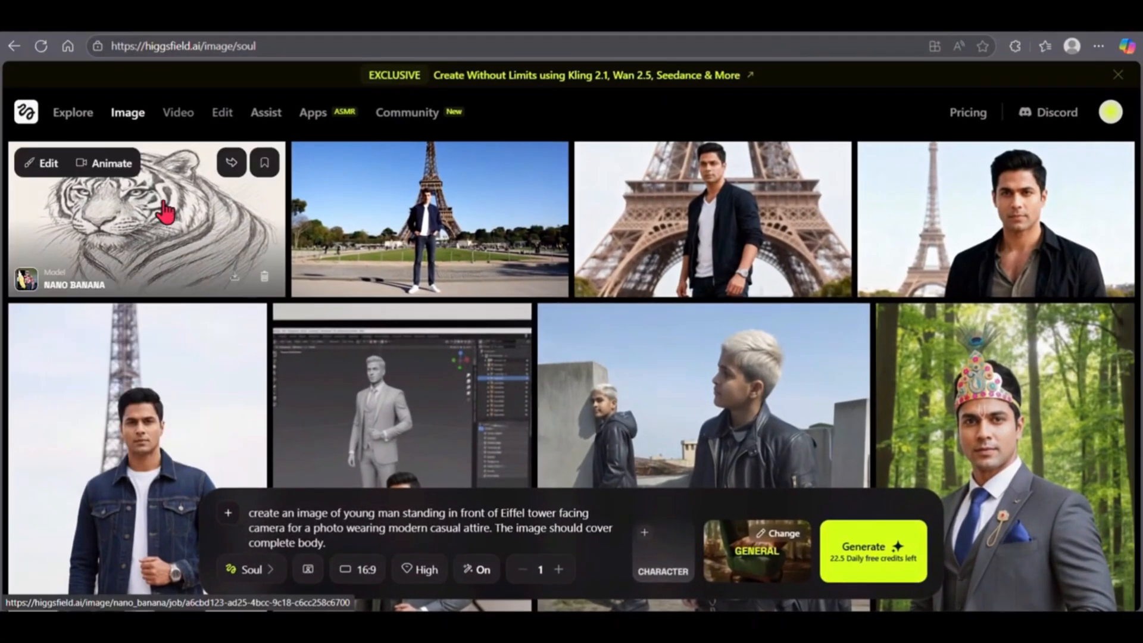
- Generate Fashion Factory photos with the View From The Top template and the character Demo 2
mouse_move(134, 115)
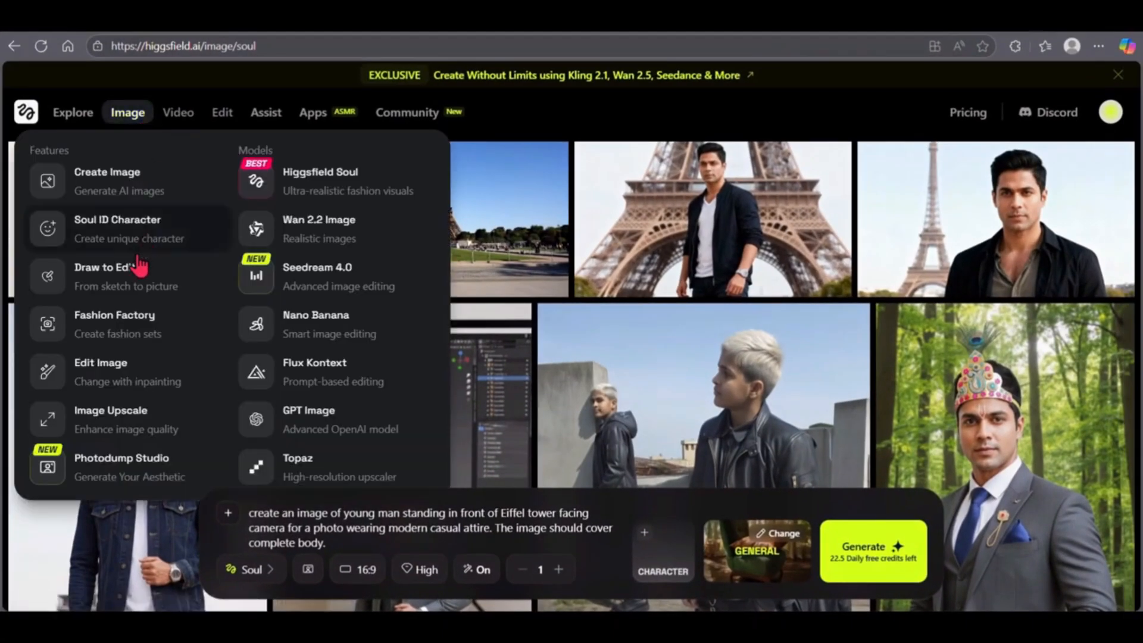
left_click(48, 325)
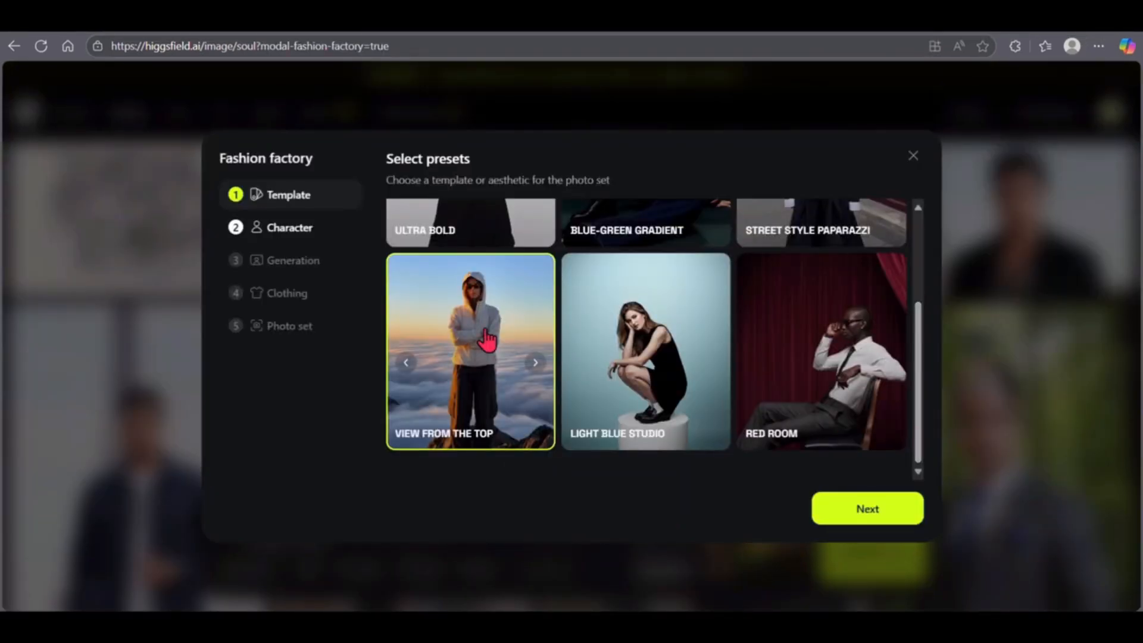
left_click(860, 512)
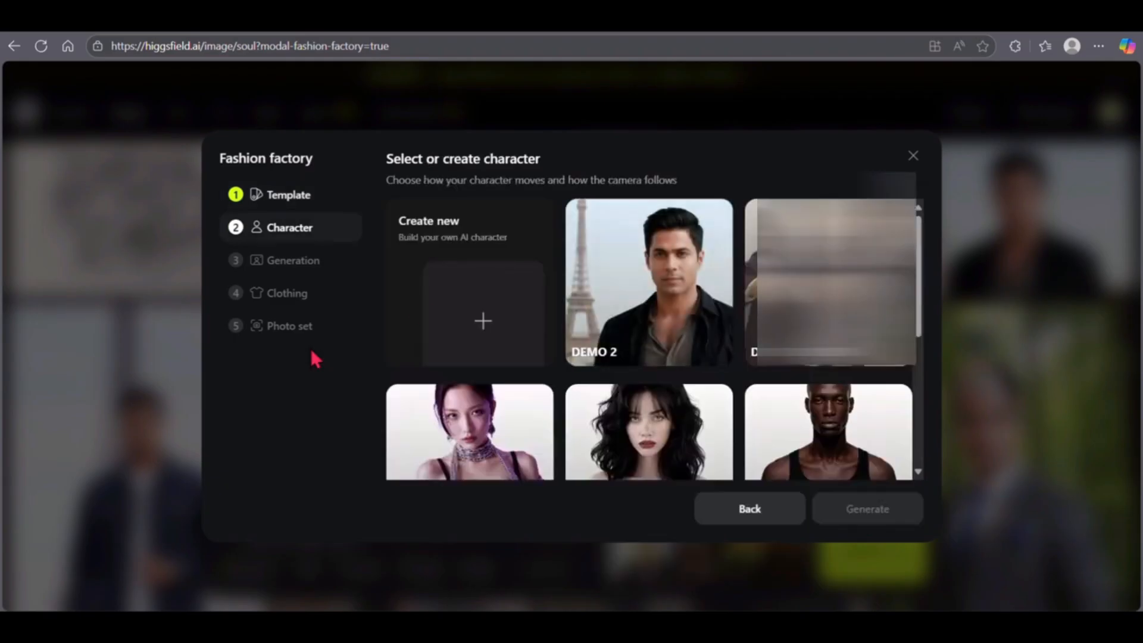
left_click(649, 296)
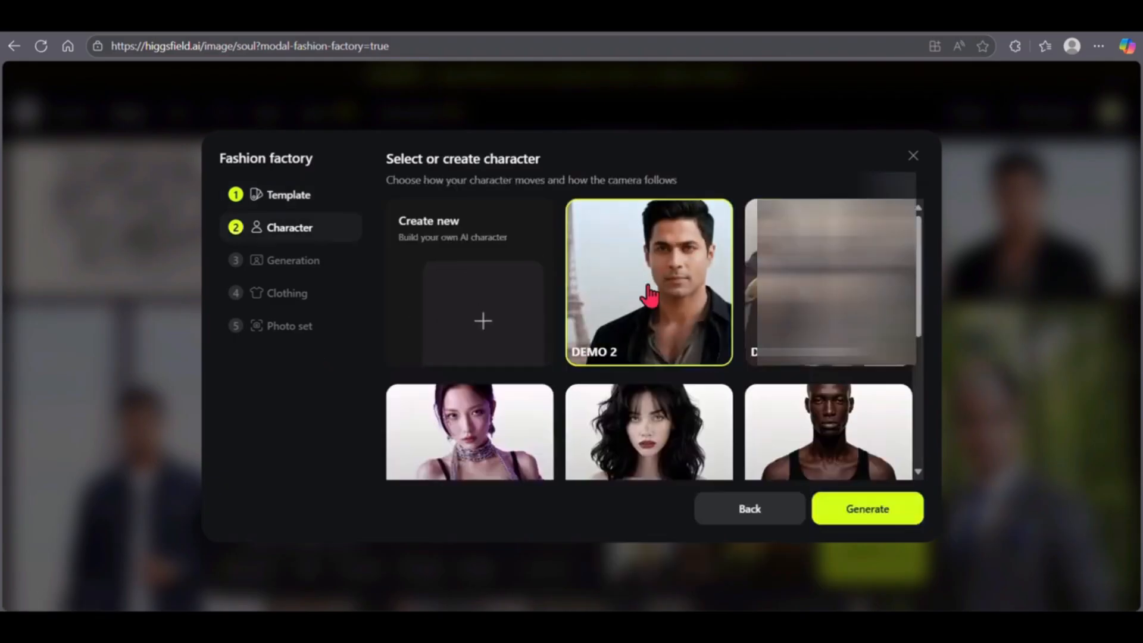
left_click(862, 513)
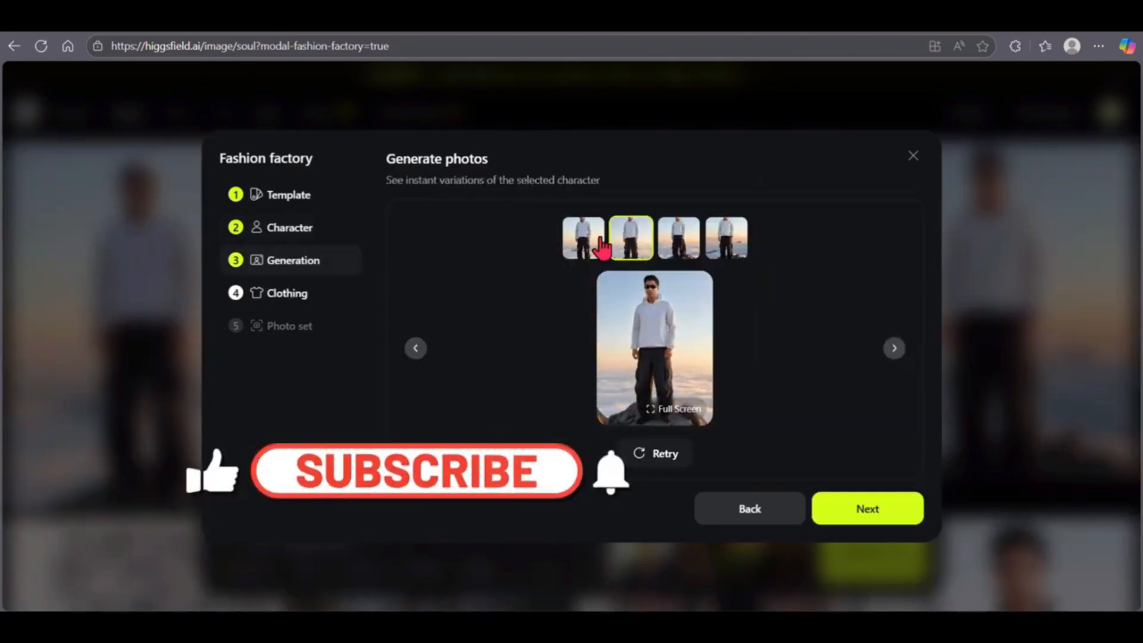
- Choose the first generated Fashion Factory variation and create its photoset without uploading an outfit
left_click(666, 245)
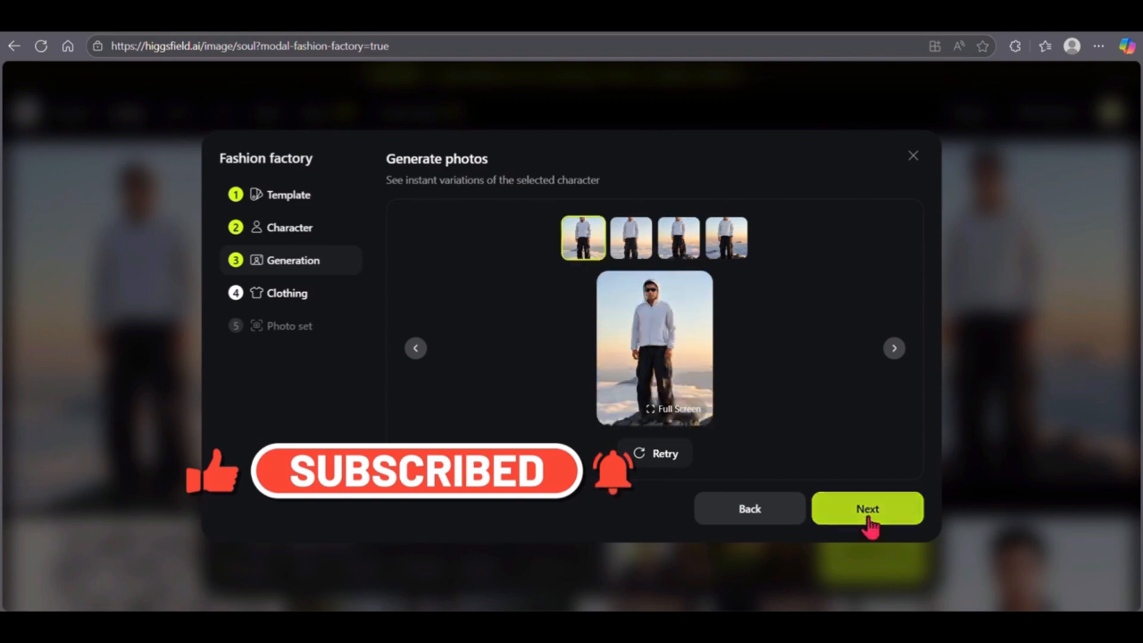
left_click(869, 517)
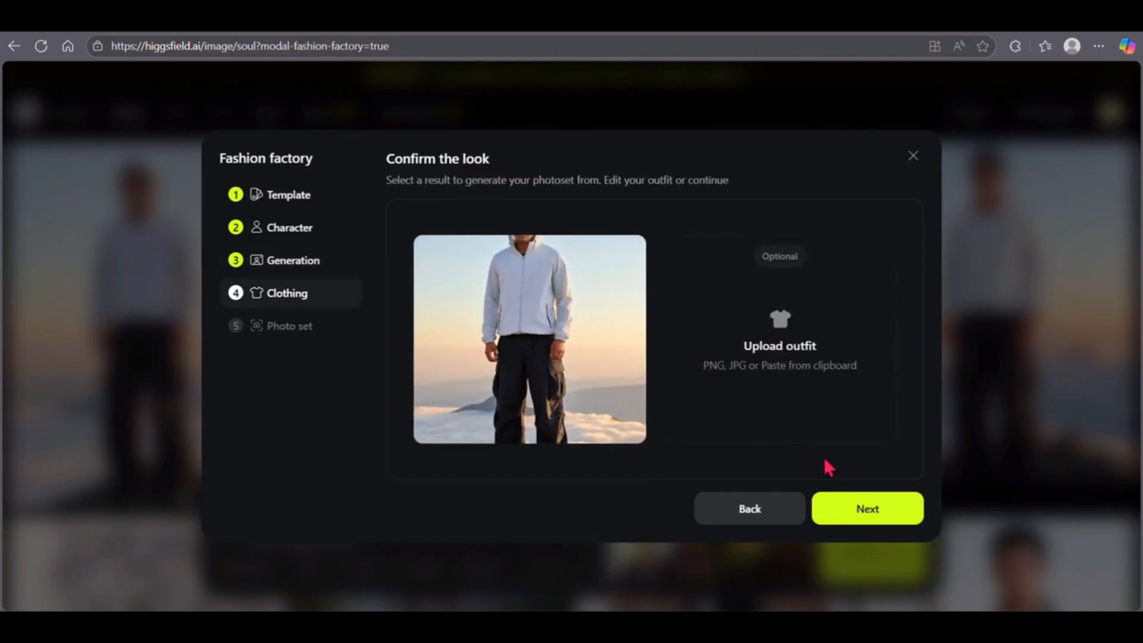
left_click(868, 508)
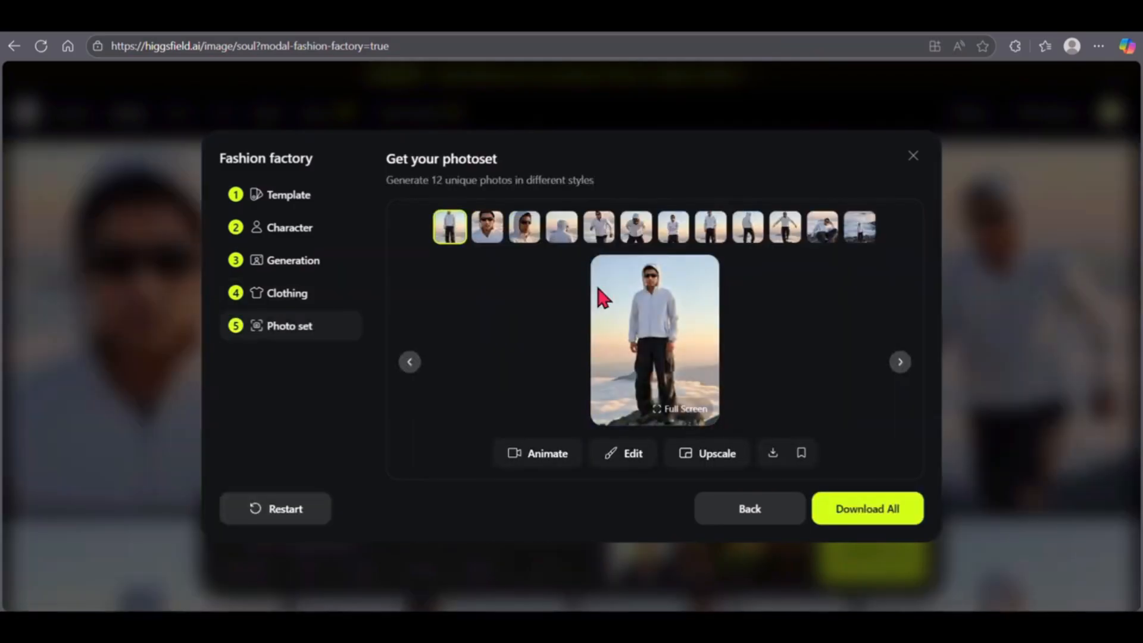
- Examine the photos of the Fashion Factory photoset one after another, from the second to the tenth
left_click(495, 235)
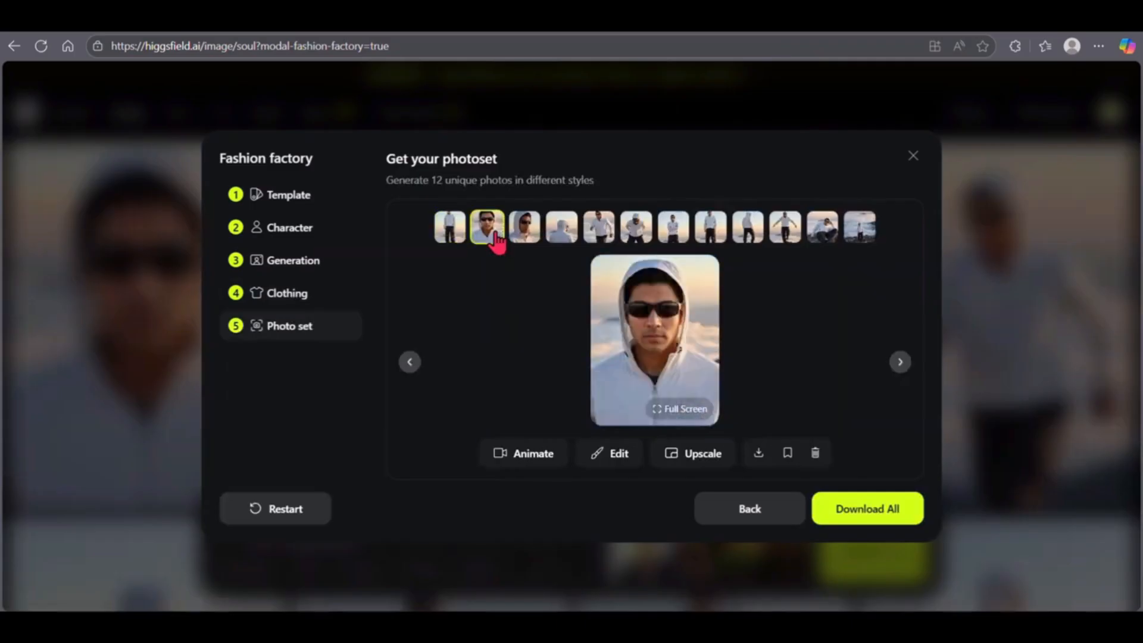
left_click(528, 238)
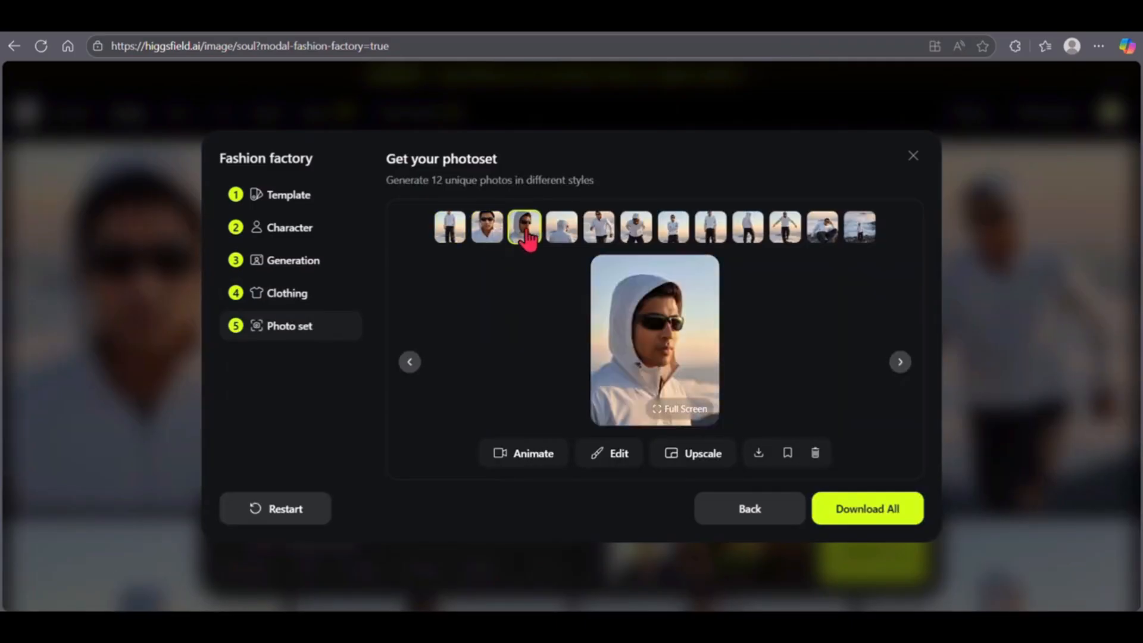
left_click(561, 241)
left_click(594, 238)
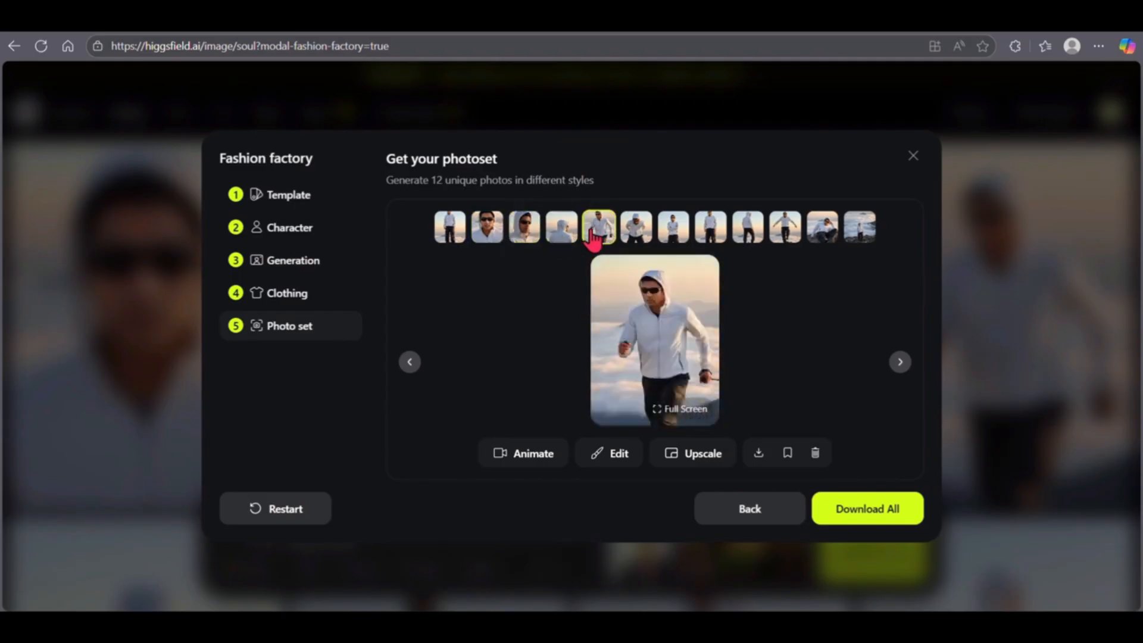
left_click(638, 238)
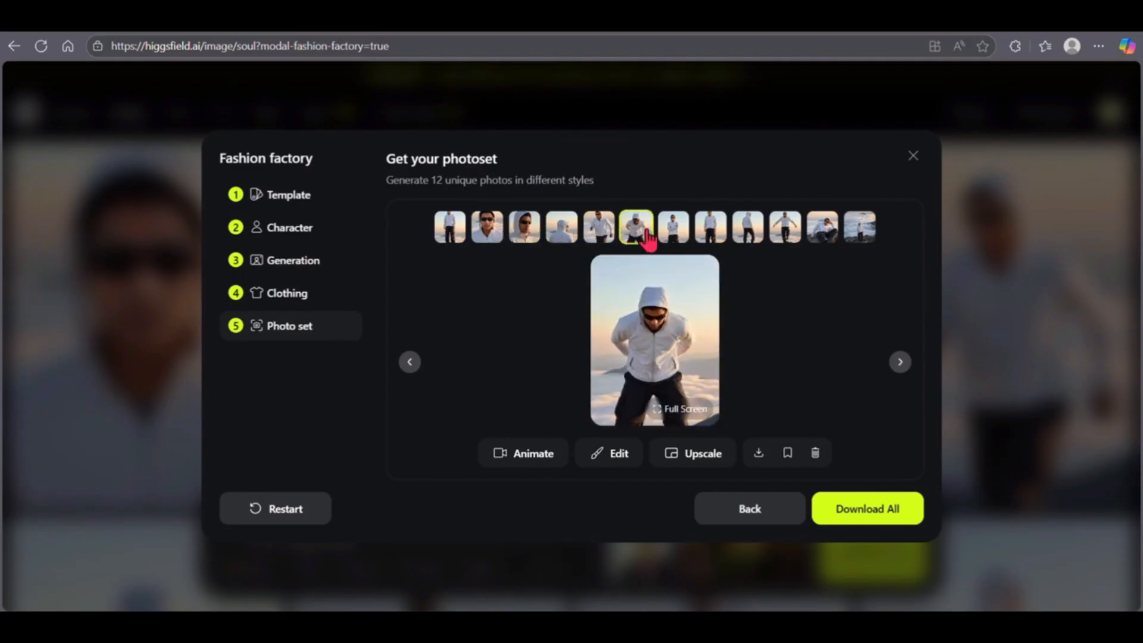
left_click(674, 241)
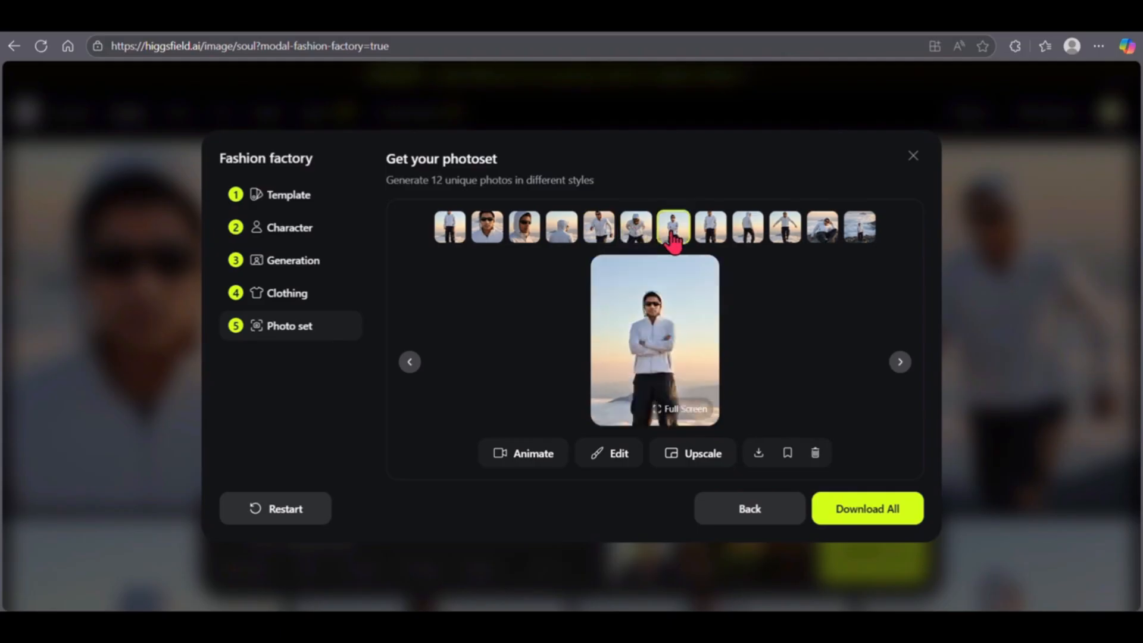
left_click(712, 237)
left_click(749, 252)
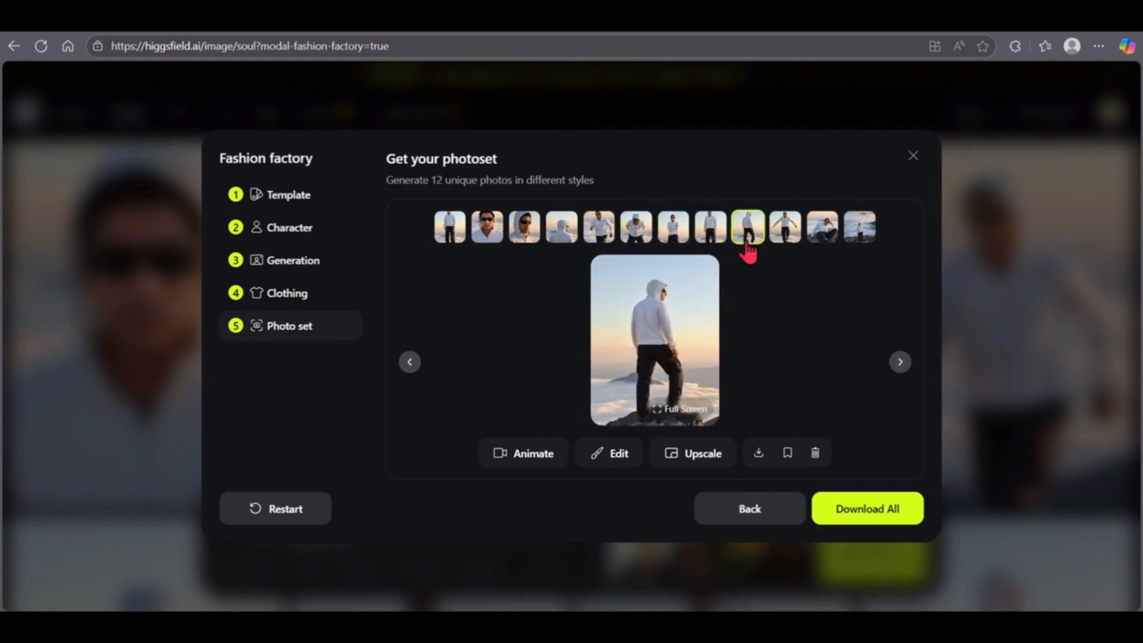
left_click(785, 242)
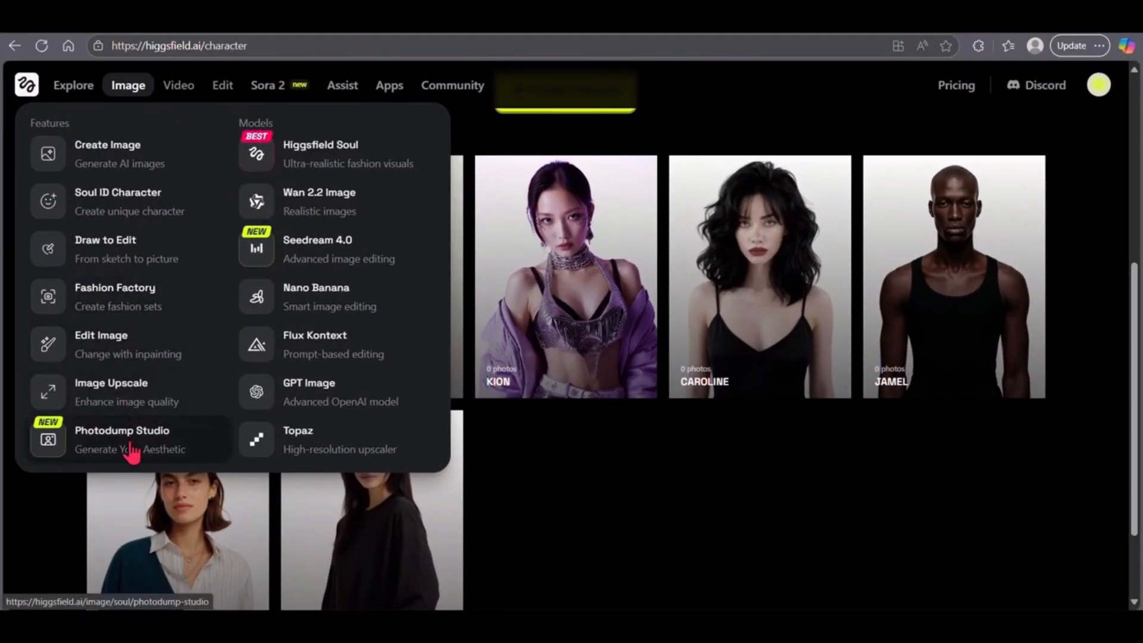
- Generate a photodump of the character Demo 2 in Photodump Studio
left_click(131, 451)
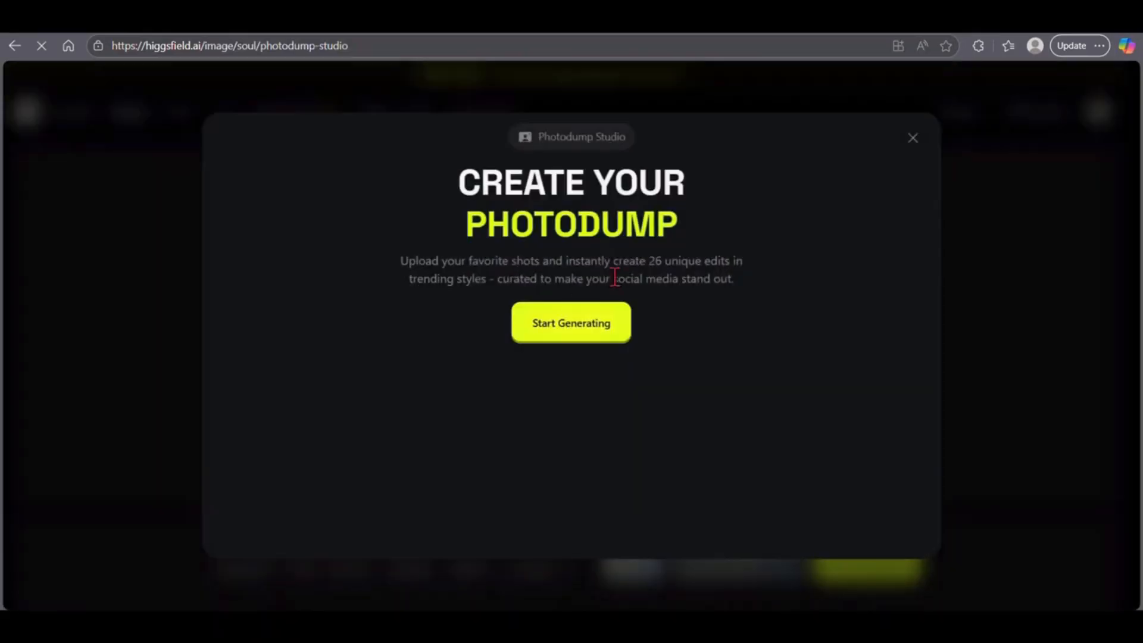
left_click(604, 324)
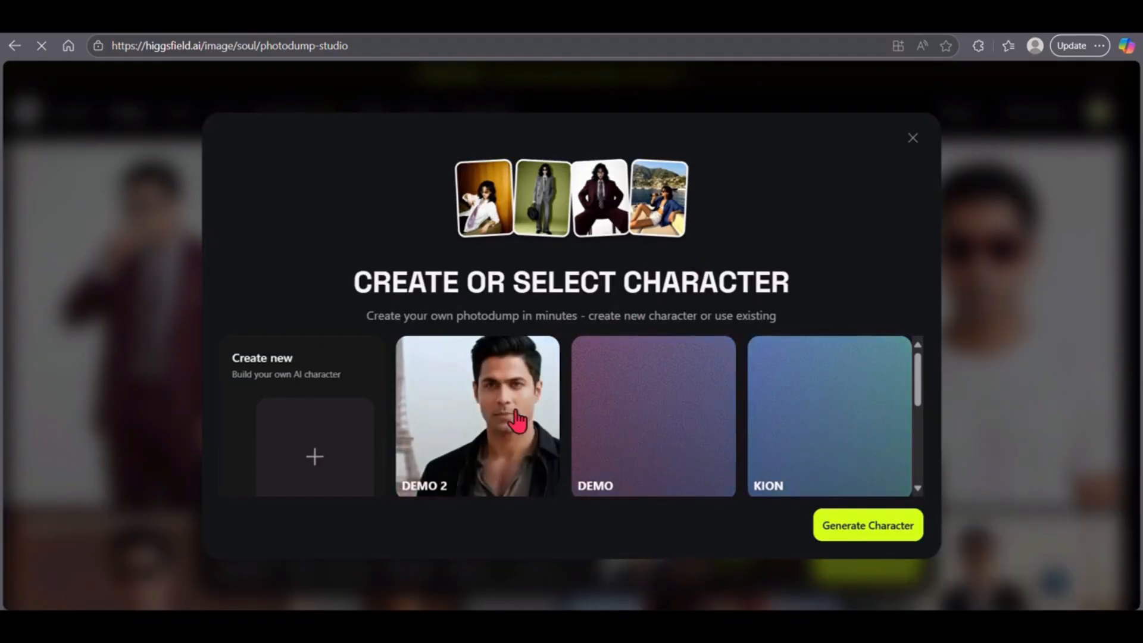
left_click(517, 419)
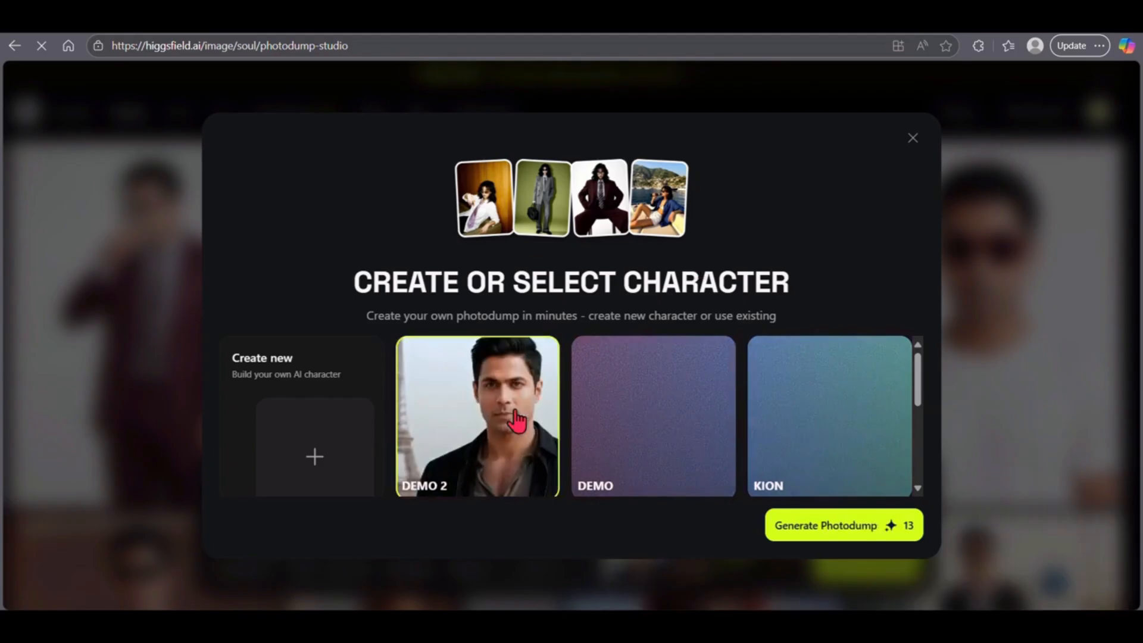
left_click(806, 532)
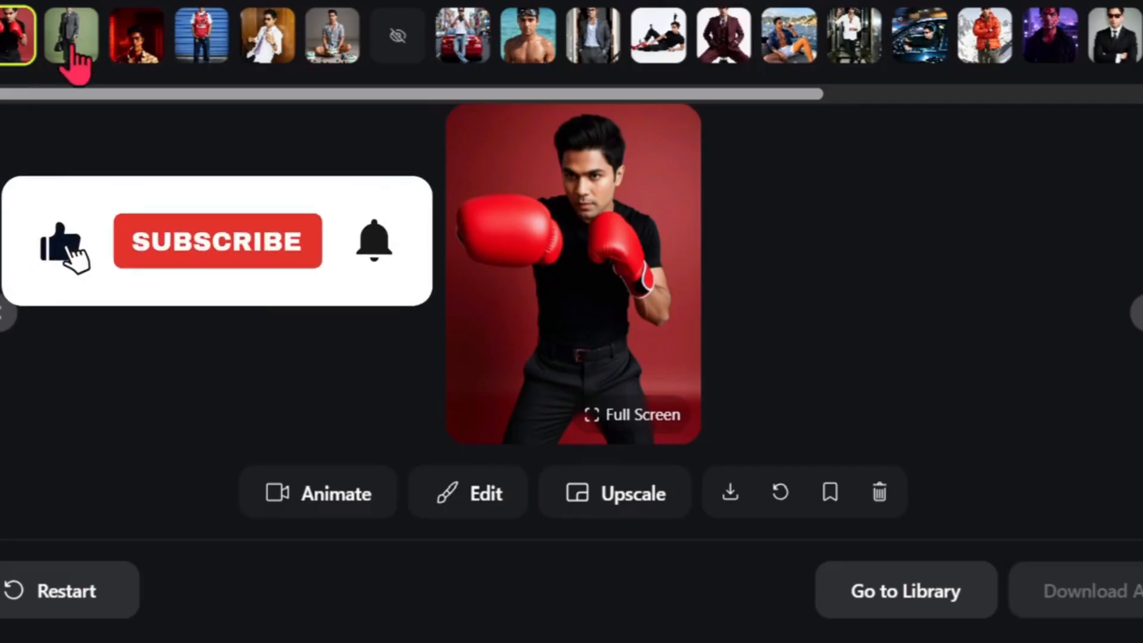
- Examine the generated photodump photos of Demo 2 one after another, starting from the second
left_click(71, 47)
left_click(143, 47)
left_click(197, 45)
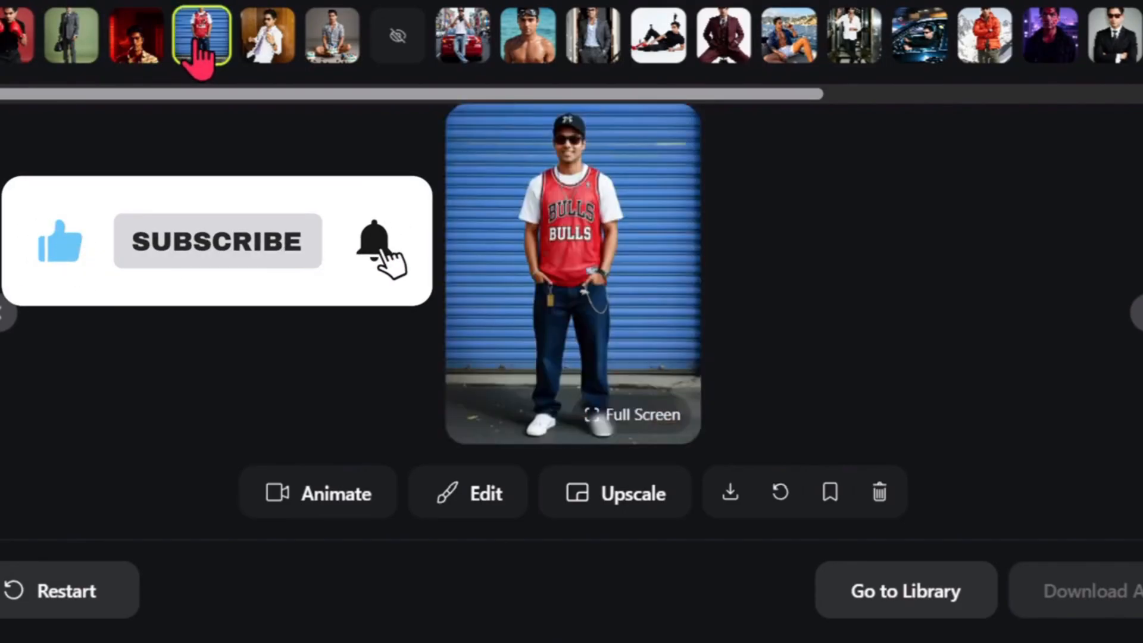
left_click(262, 51)
left_click(332, 37)
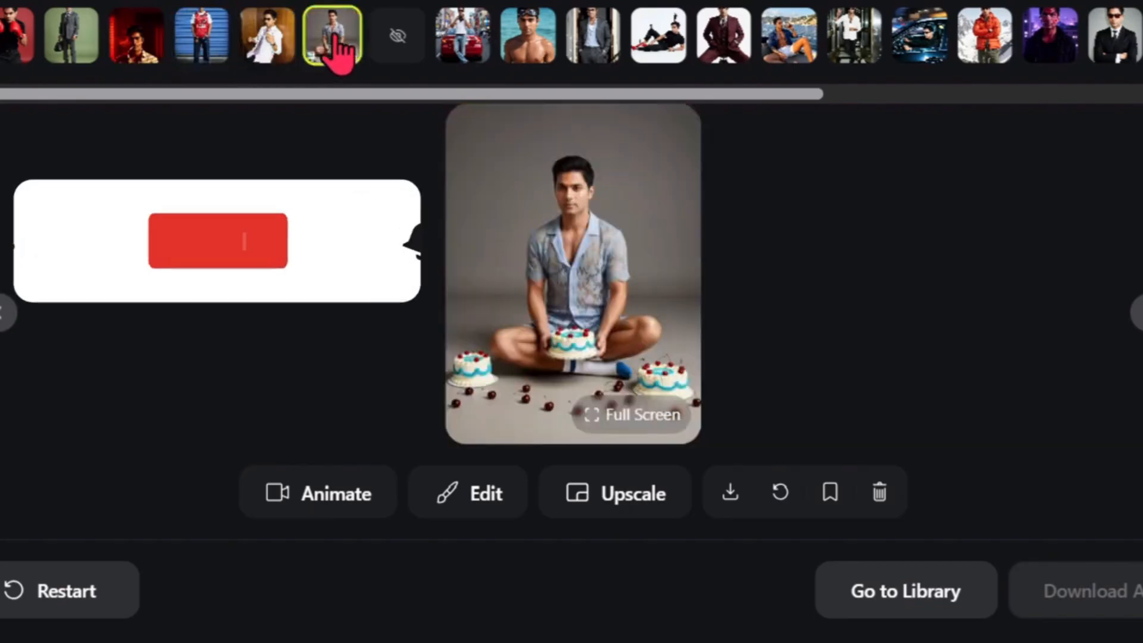
left_click(398, 36)
left_click(462, 36)
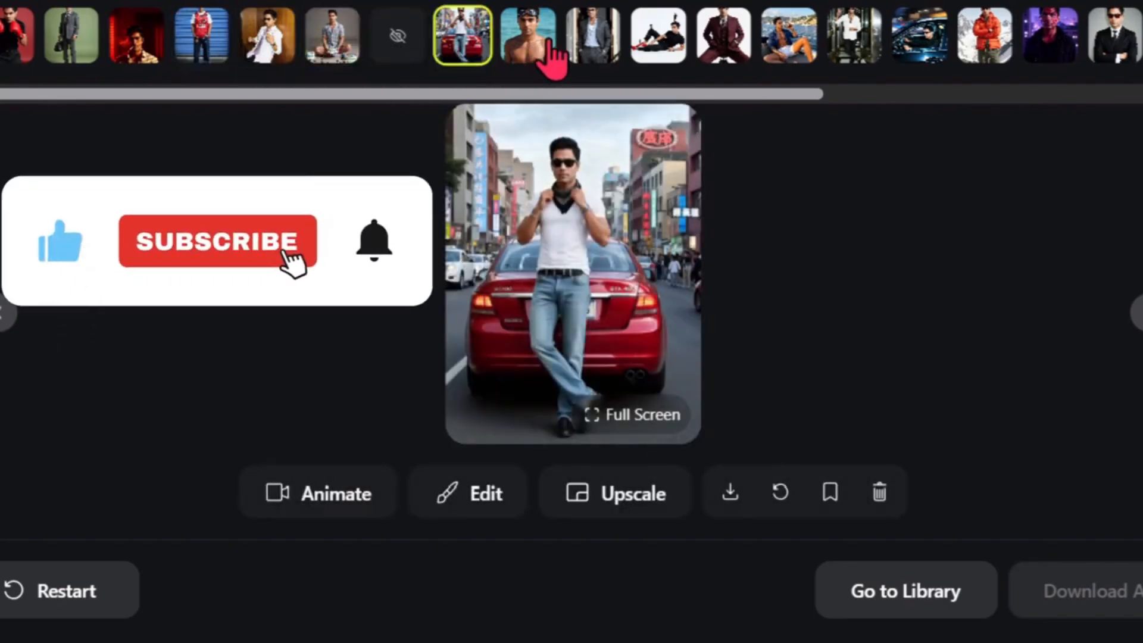
left_click(539, 49)
left_click(607, 51)
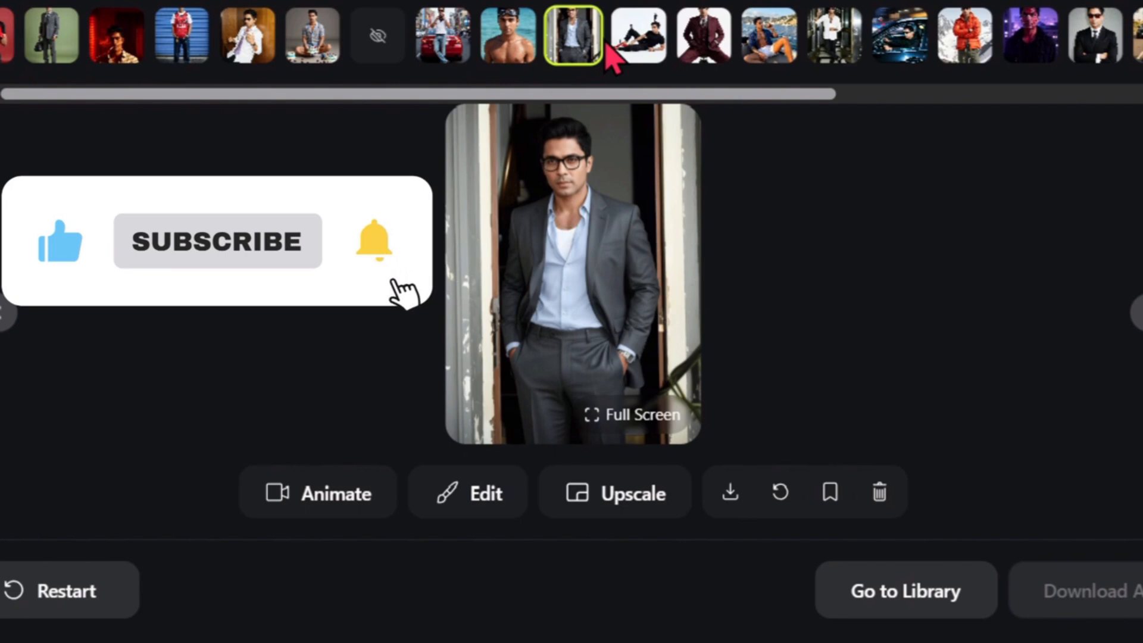
left_click(669, 51)
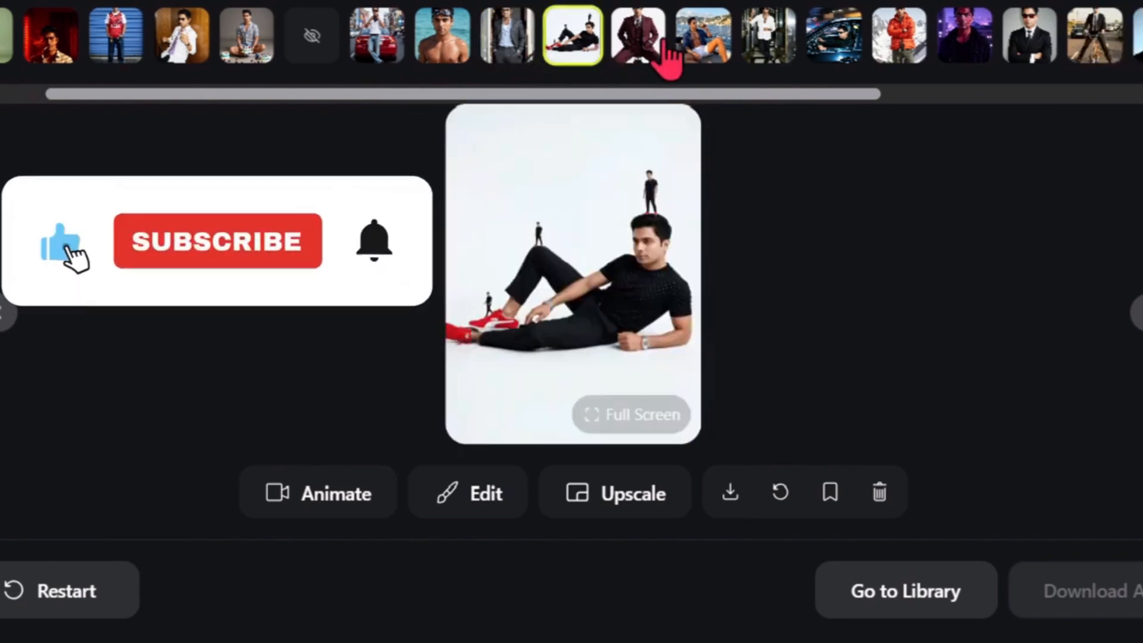
left_click(666, 52)
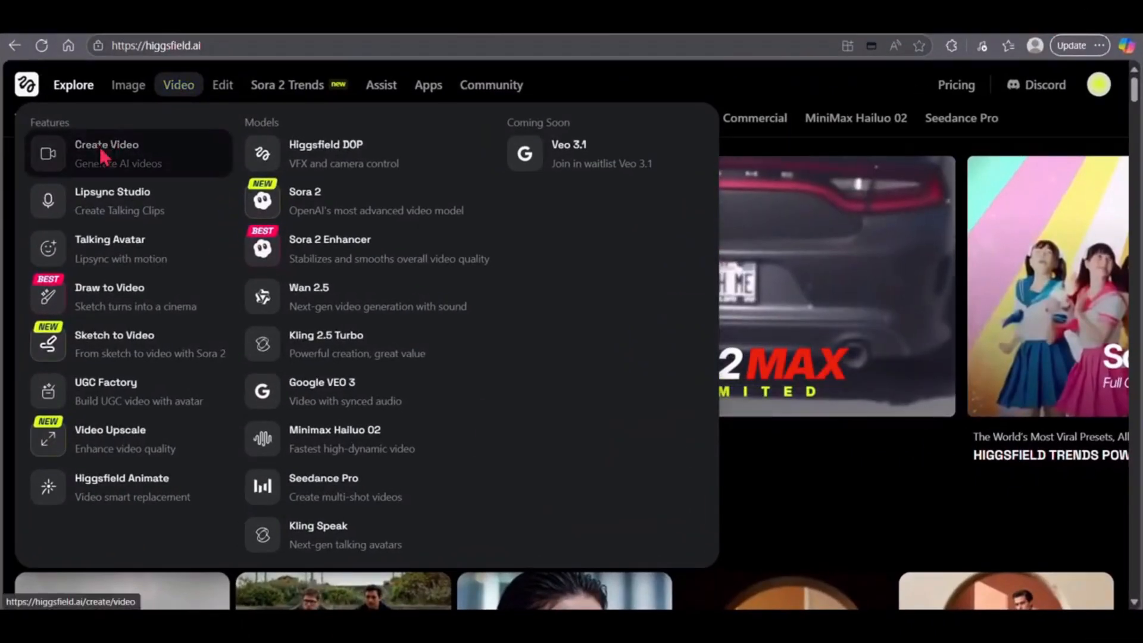
- Open the Create Video page and look through the preset collections of Kling, Wan 2.5, Veo3 and Minimax
left_click(108, 161)
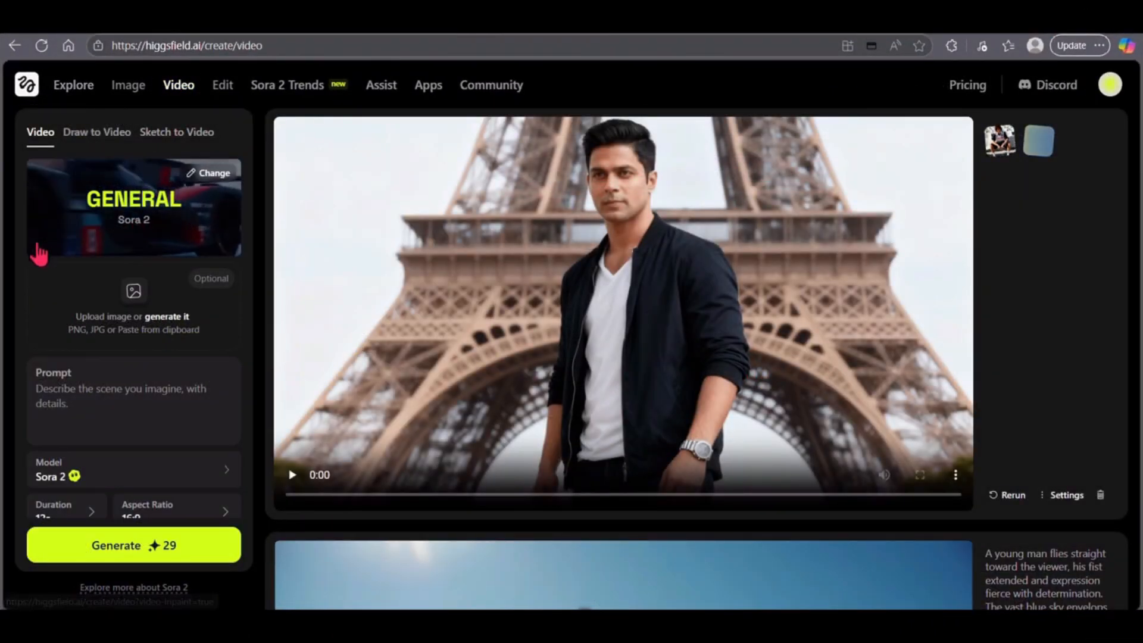
left_click(132, 230)
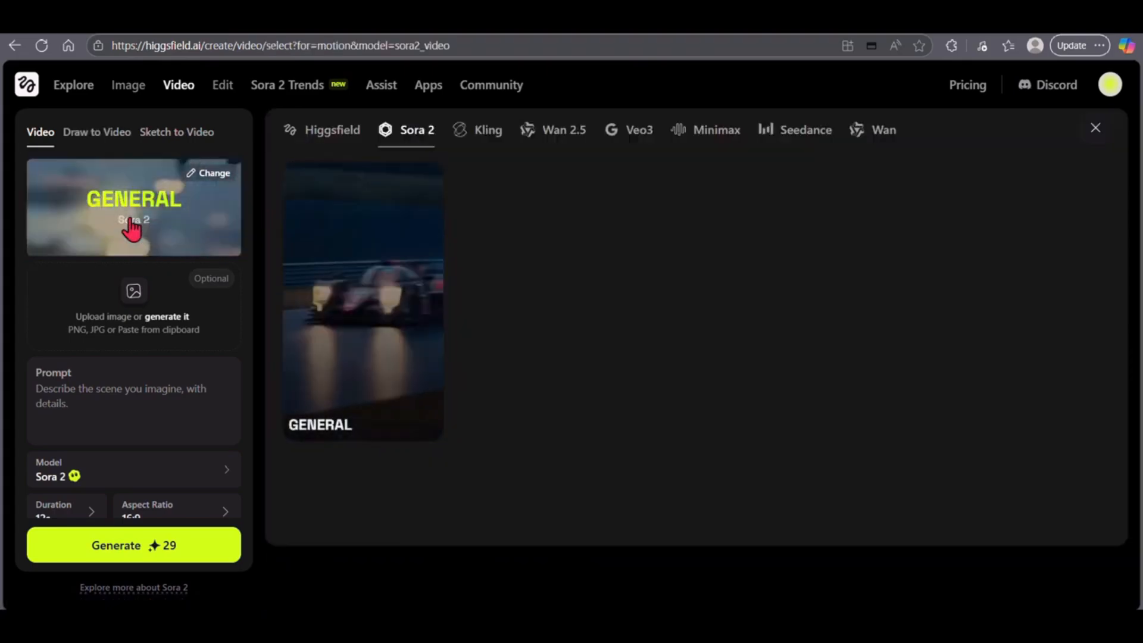
left_click(491, 133)
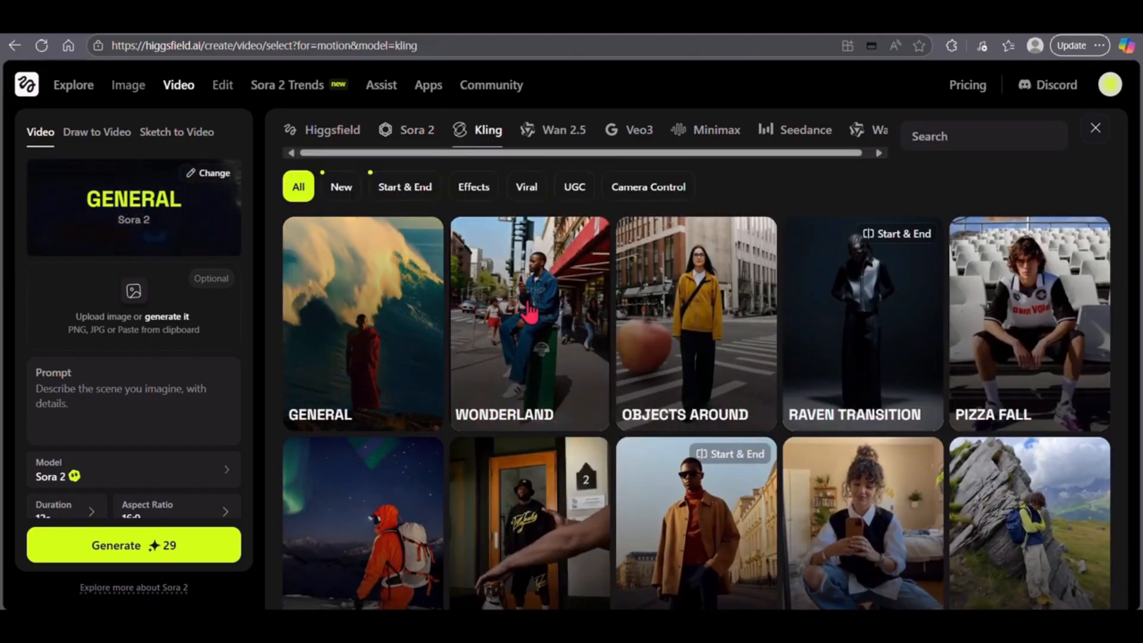
left_click(558, 142)
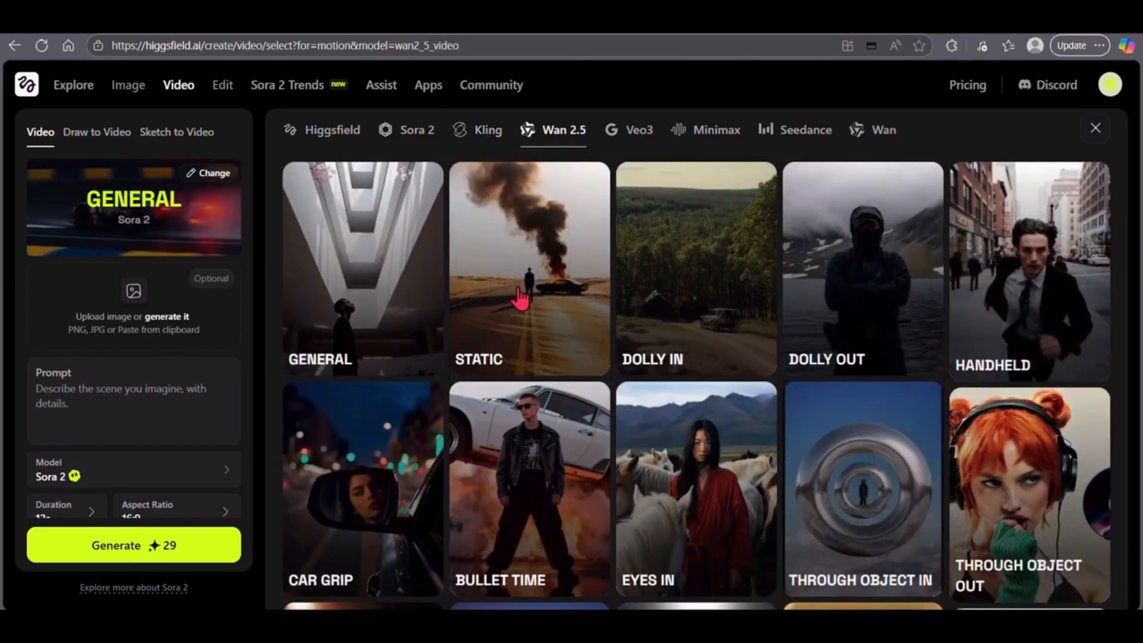
left_click(637, 133)
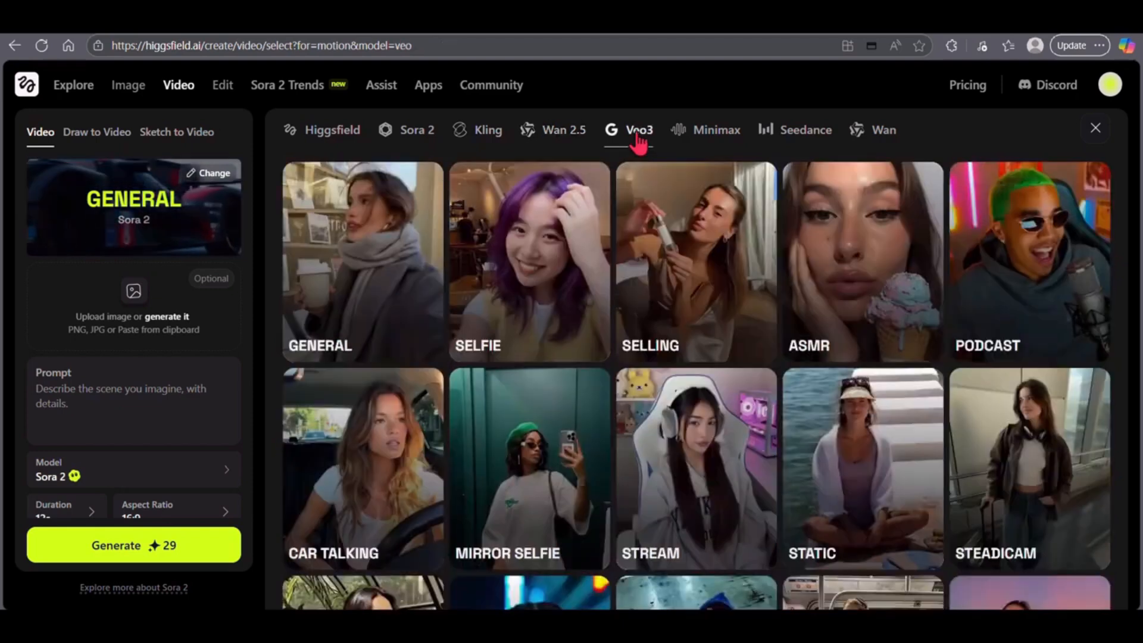
left_click(712, 135)
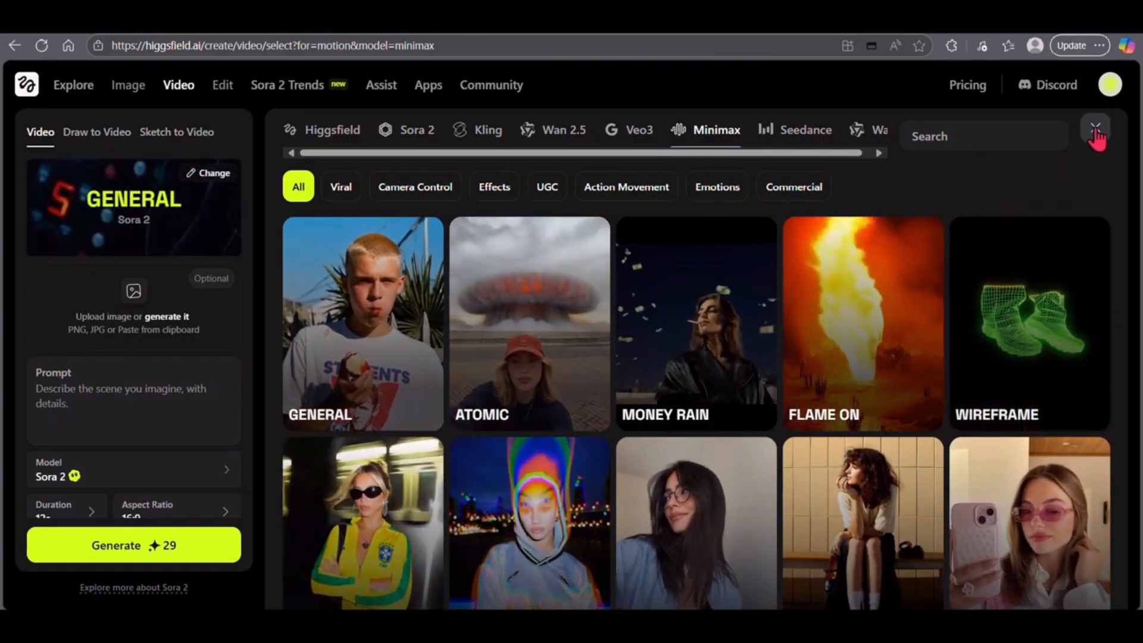
left_click(1096, 131)
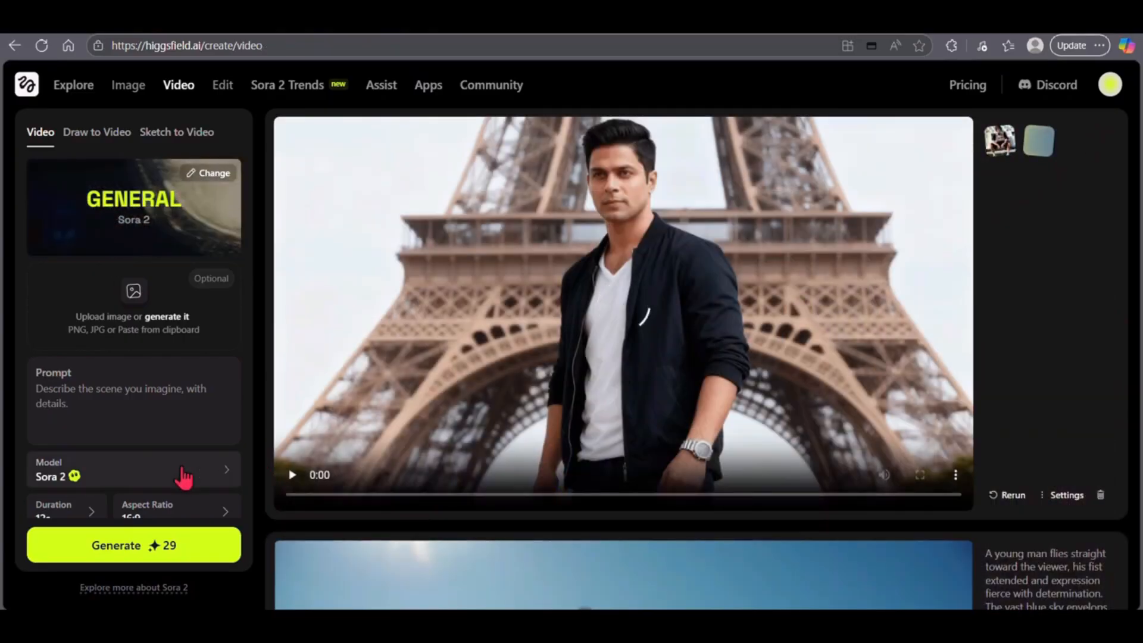
mouse_move(92, 327)
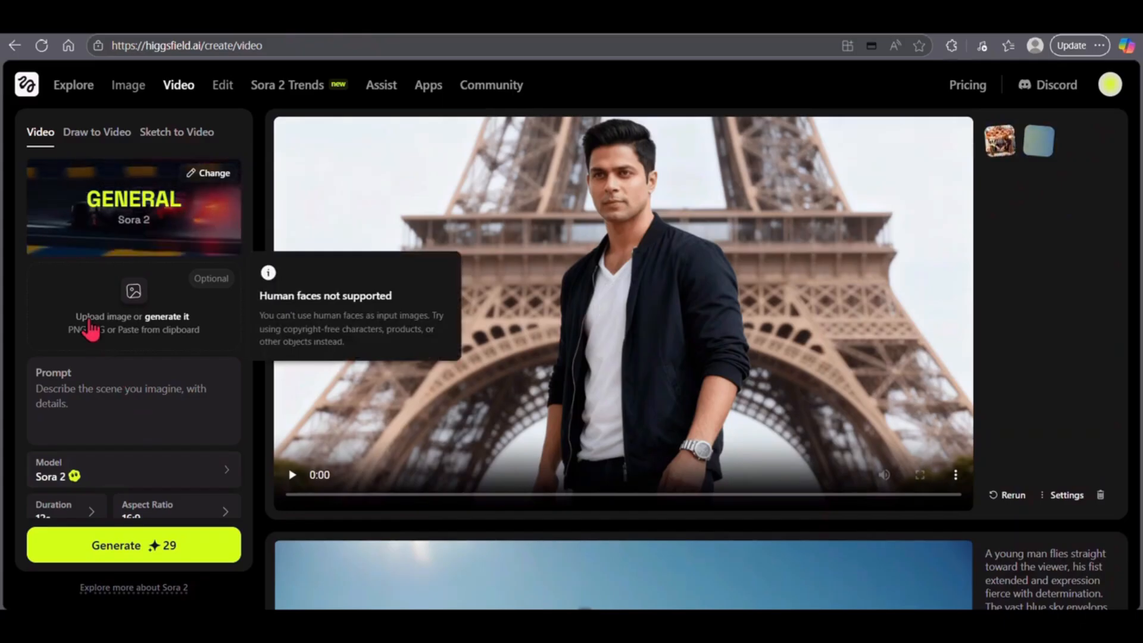
left_click(87, 319)
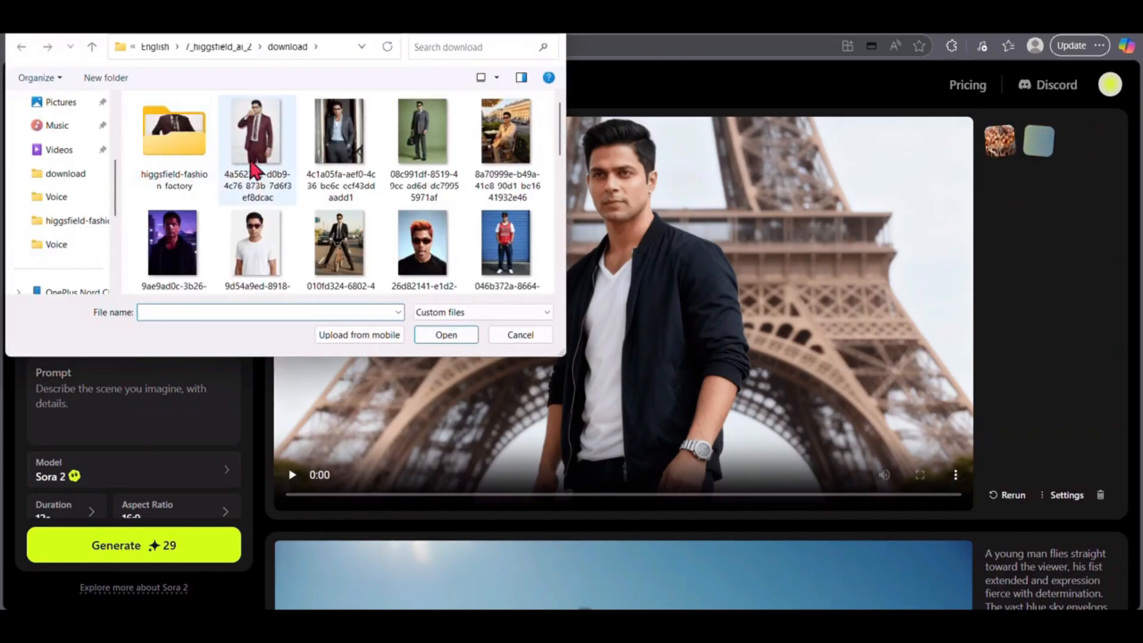
left_click(534, 338)
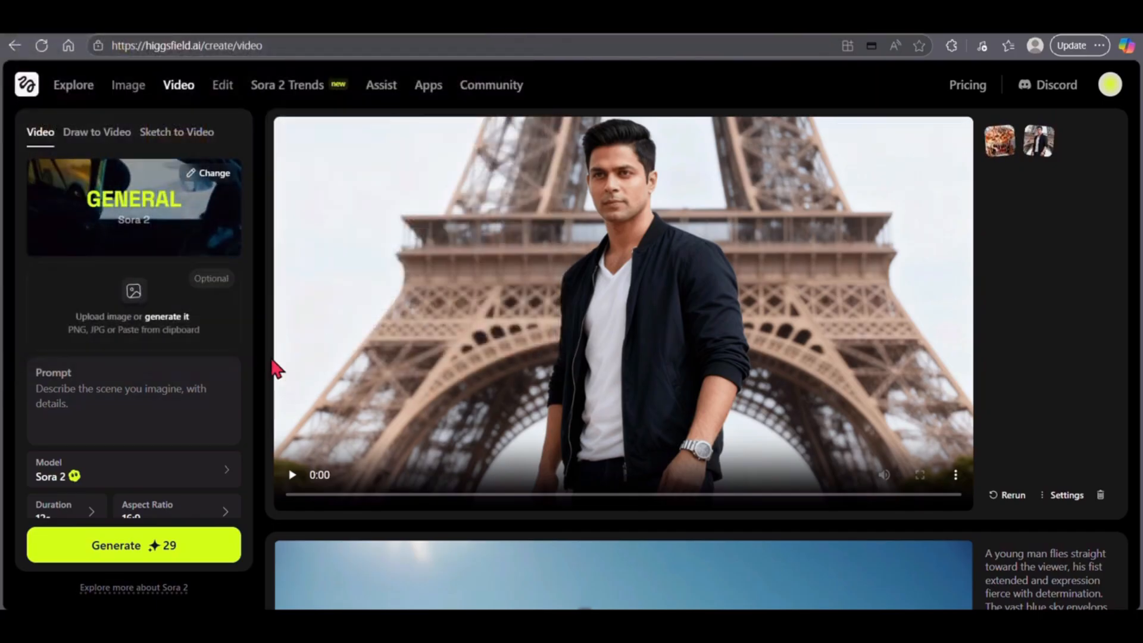
mouse_move(216, 340)
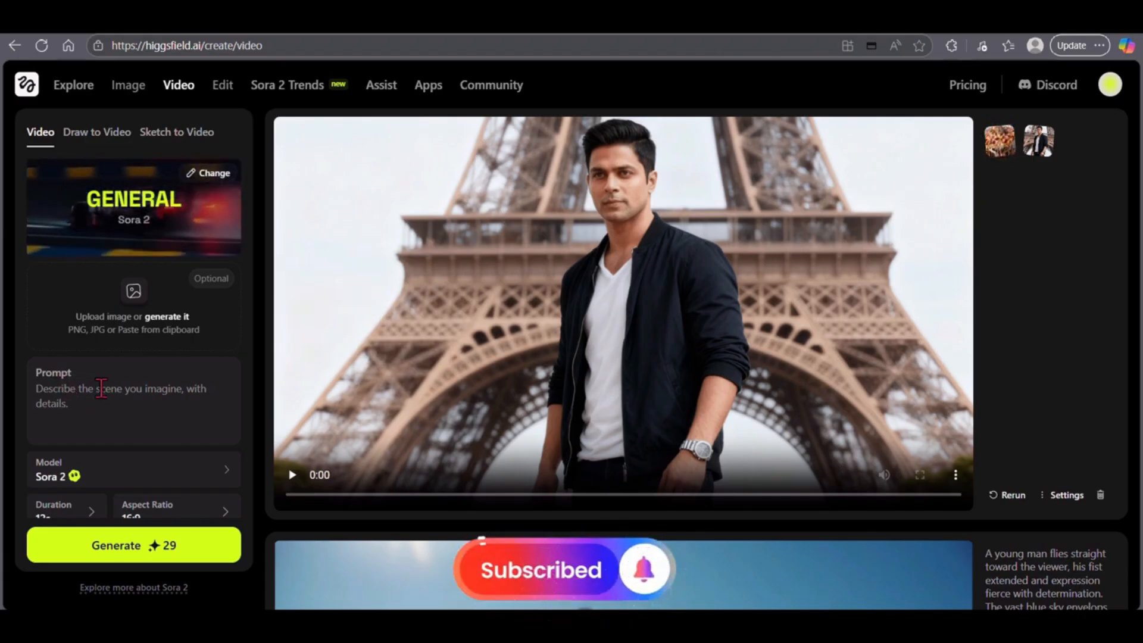
- Paste the video prompt ending with the spilled-coffee comic moment, the line 'See? I clearly need your support!' and a Like and Subscribe pop-up
left_click(101, 388)
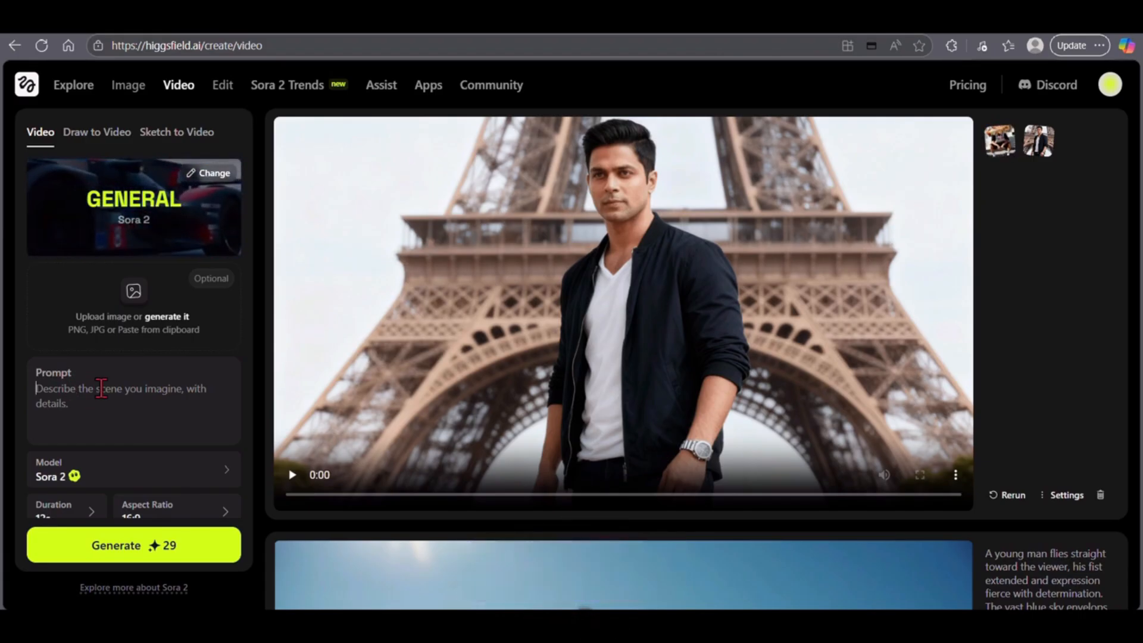
scroll(130, 393, "down", 1)
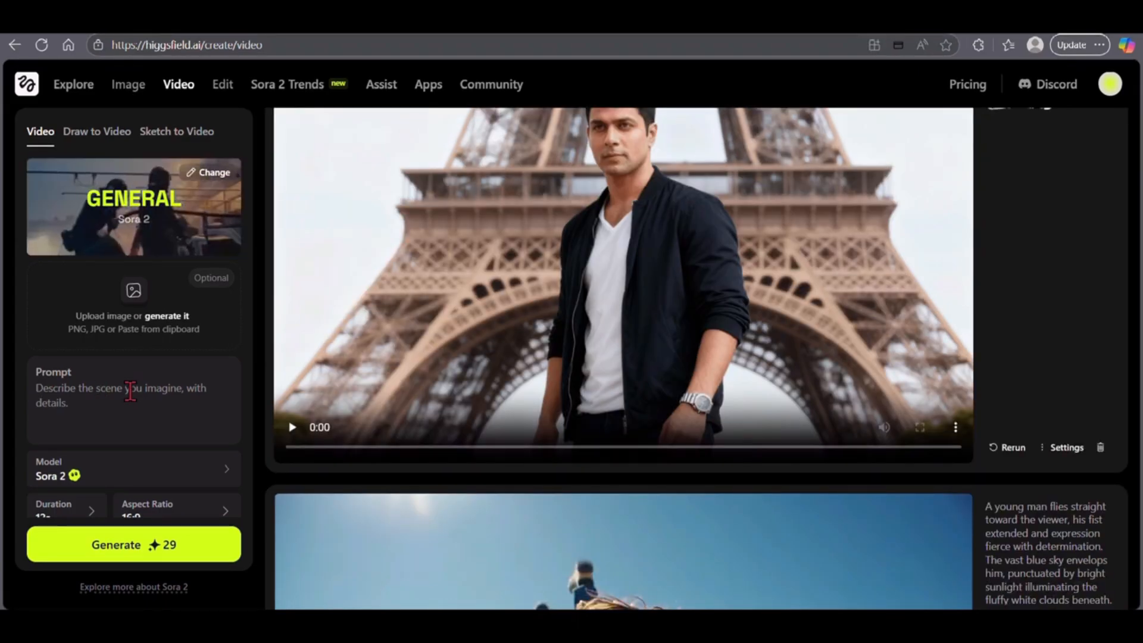
key("ctrl+v")
scroll(130, 393, "up", 2)
scroll(128, 441, "down", 3)
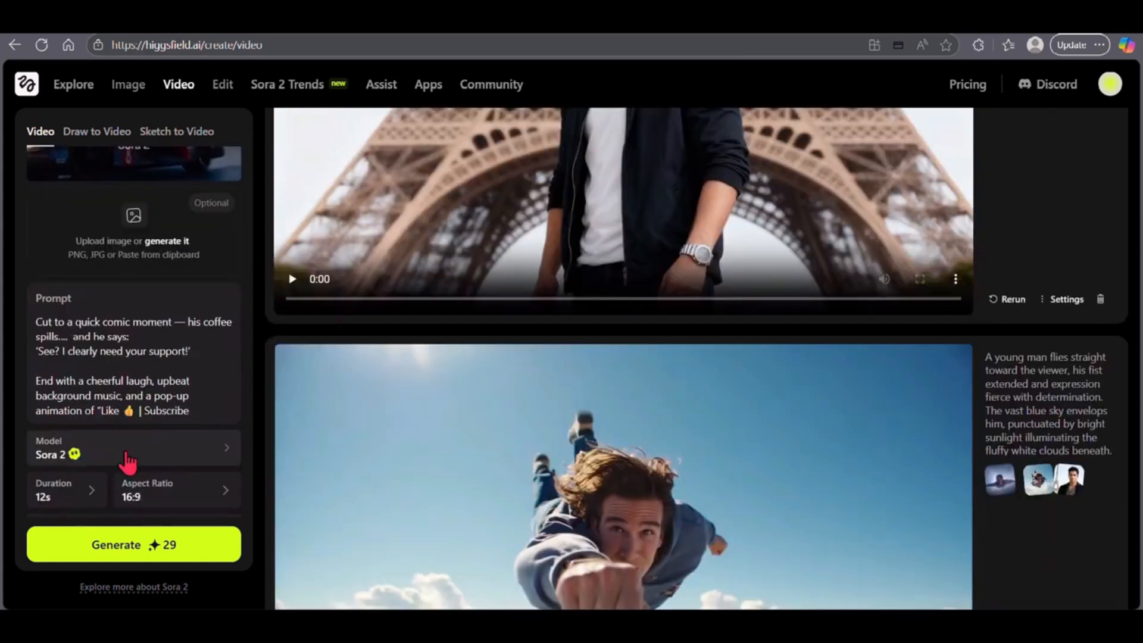
- Generate the video with the Sora 2 model, a 12s duration and a 16:9 aspect ratio, and play it
left_click(226, 449)
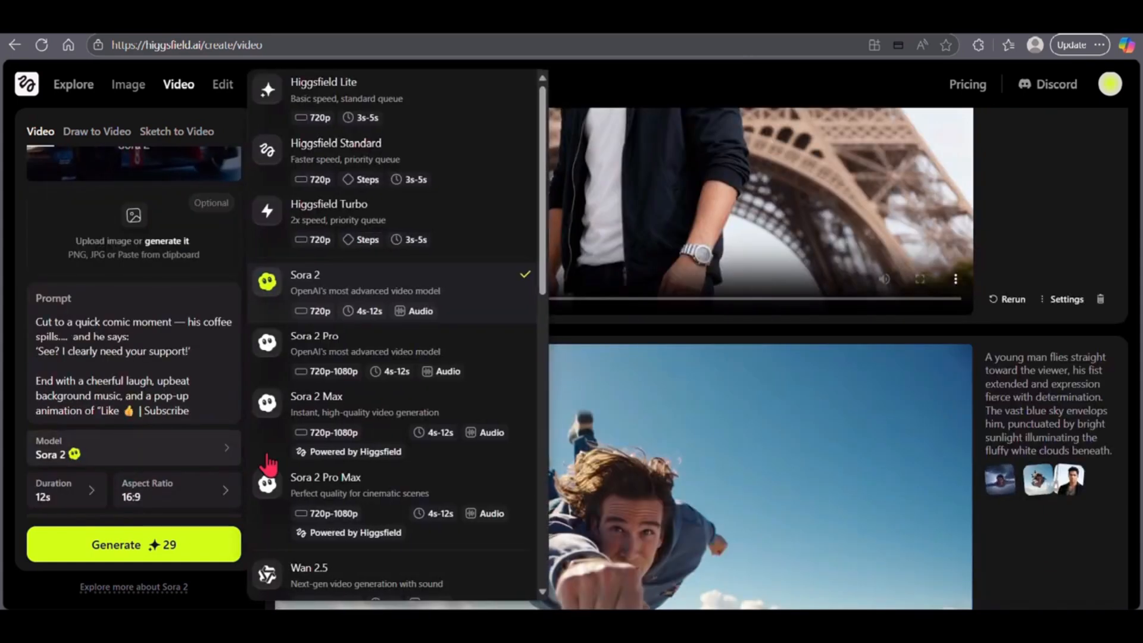
left_click(342, 297)
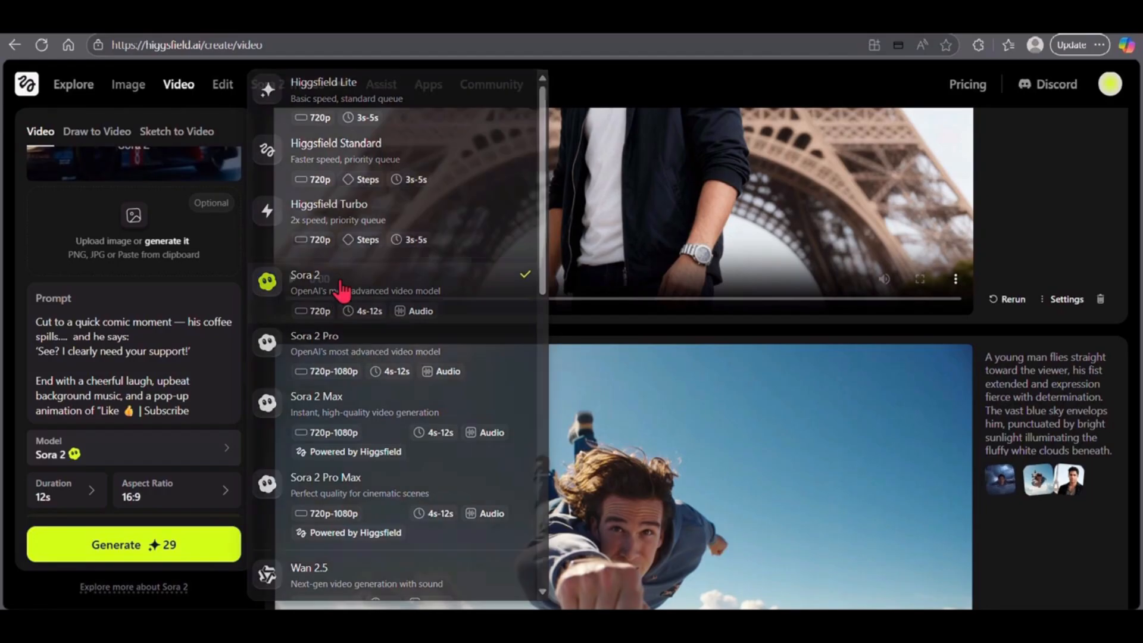
scroll(137, 473, "down", 1)
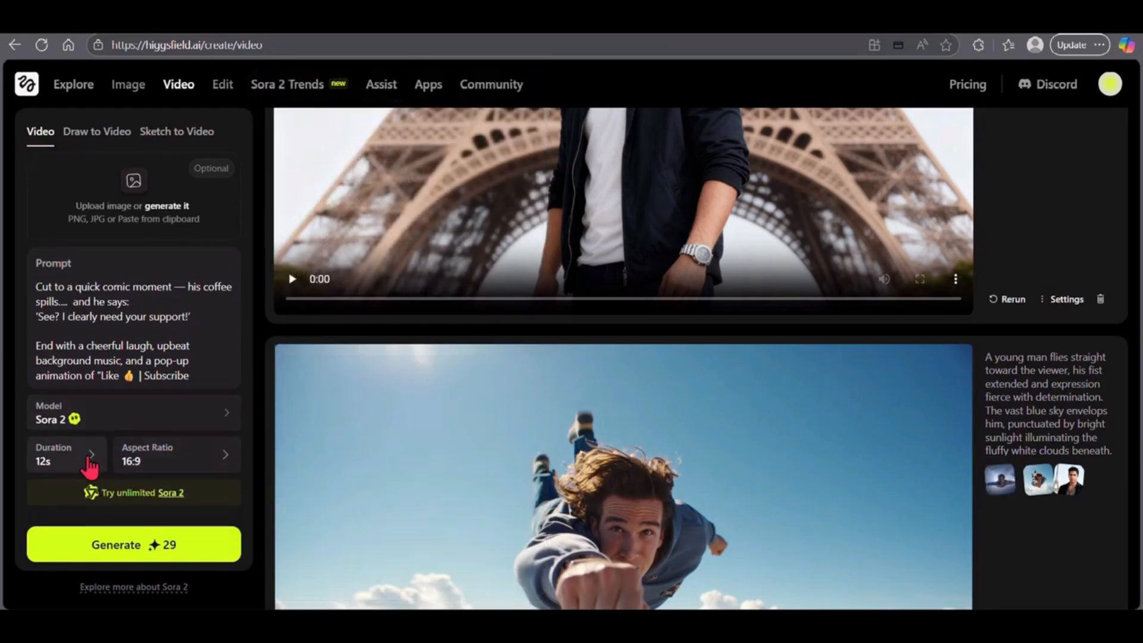
left_click(93, 458)
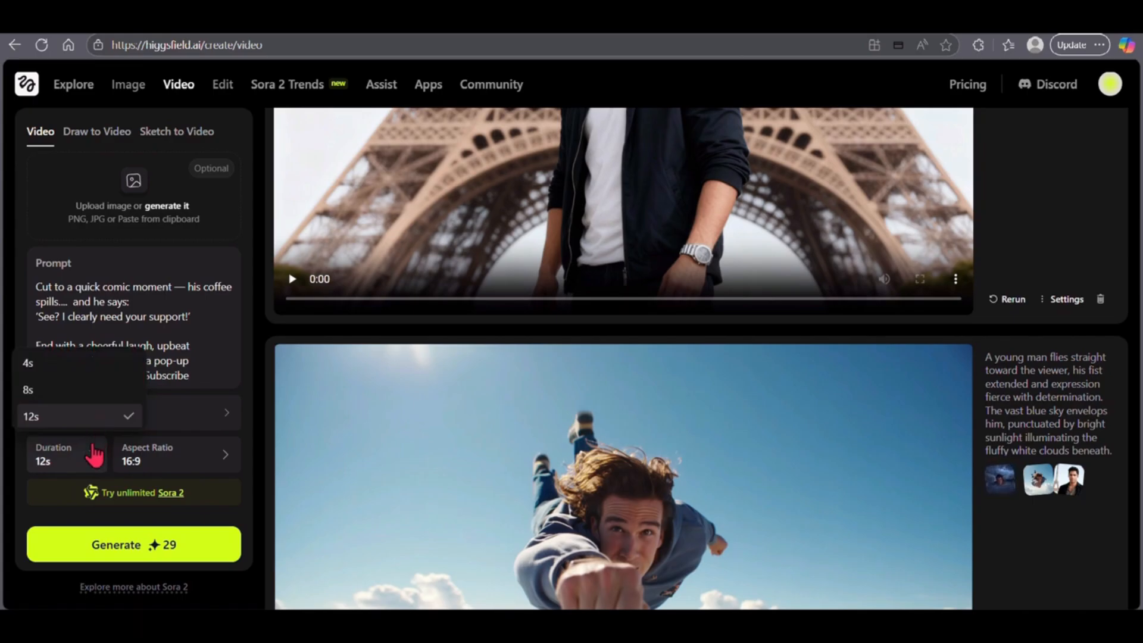
left_click(93, 457)
left_click(226, 458)
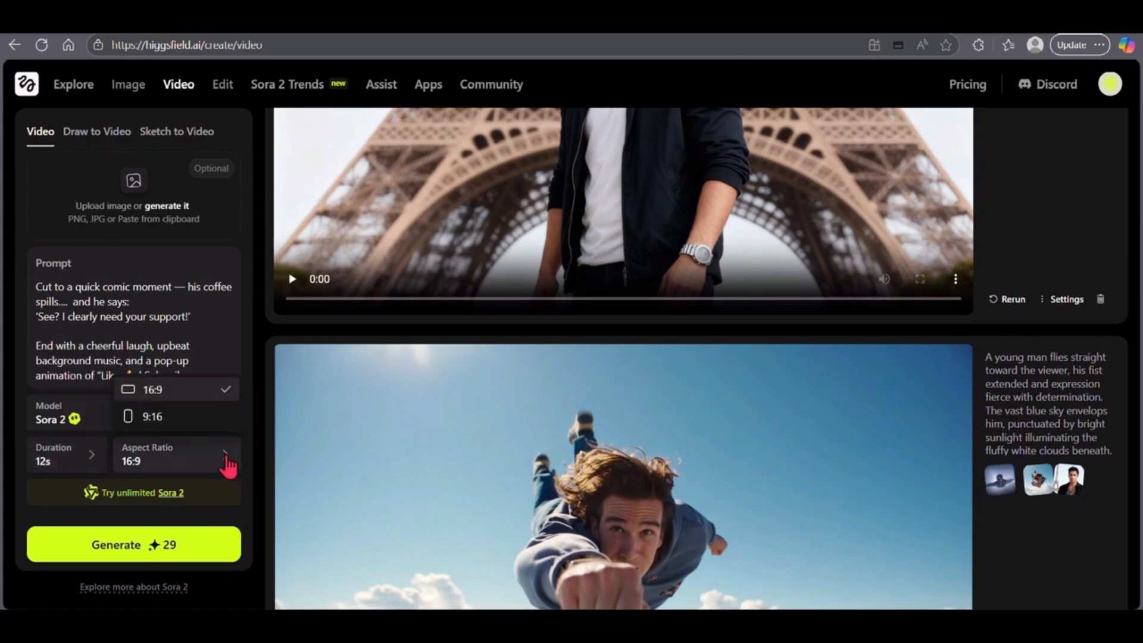
left_click(228, 465)
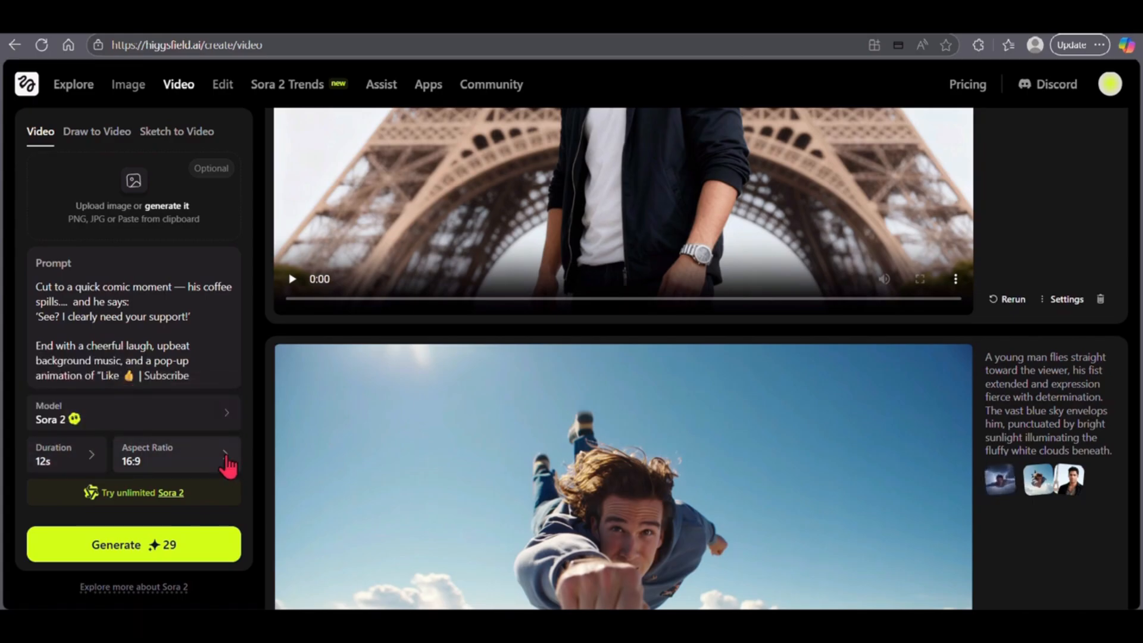
left_click(122, 552)
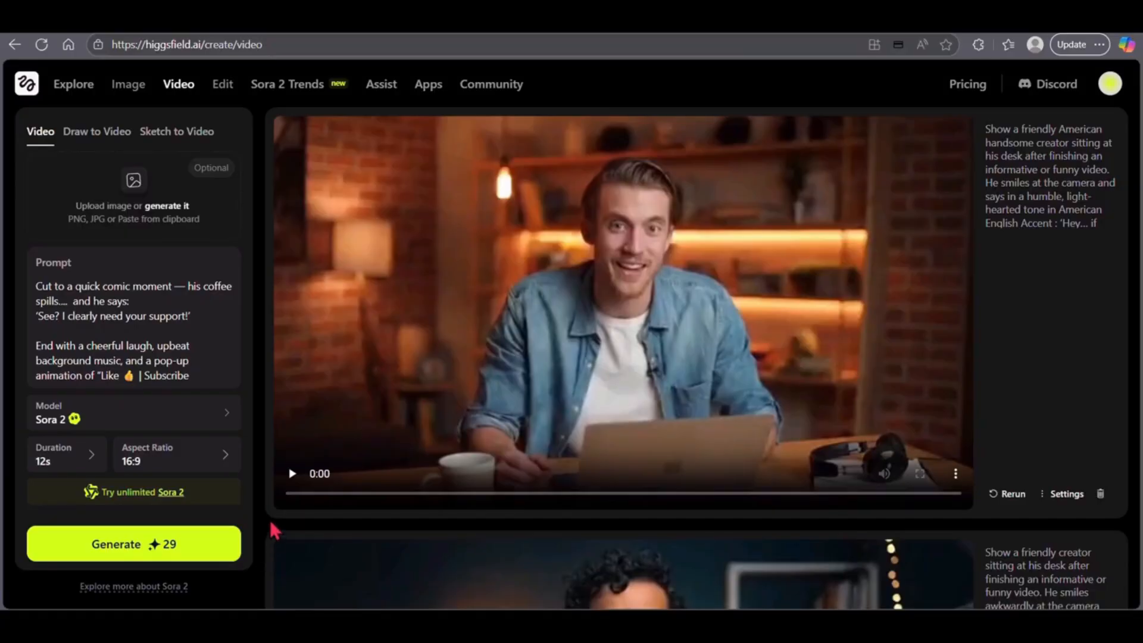
left_click(292, 474)
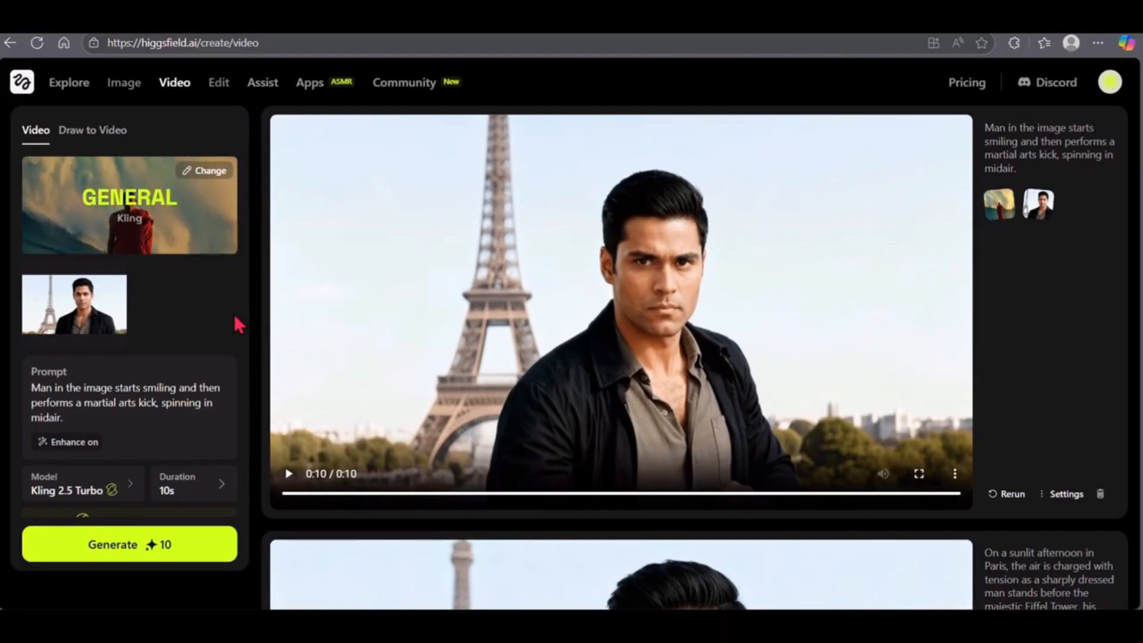
- Open Lipsync Studio and upload the close-up image of the man with the Eiffel Tower behind him from Downloads
mouse_move(178, 87)
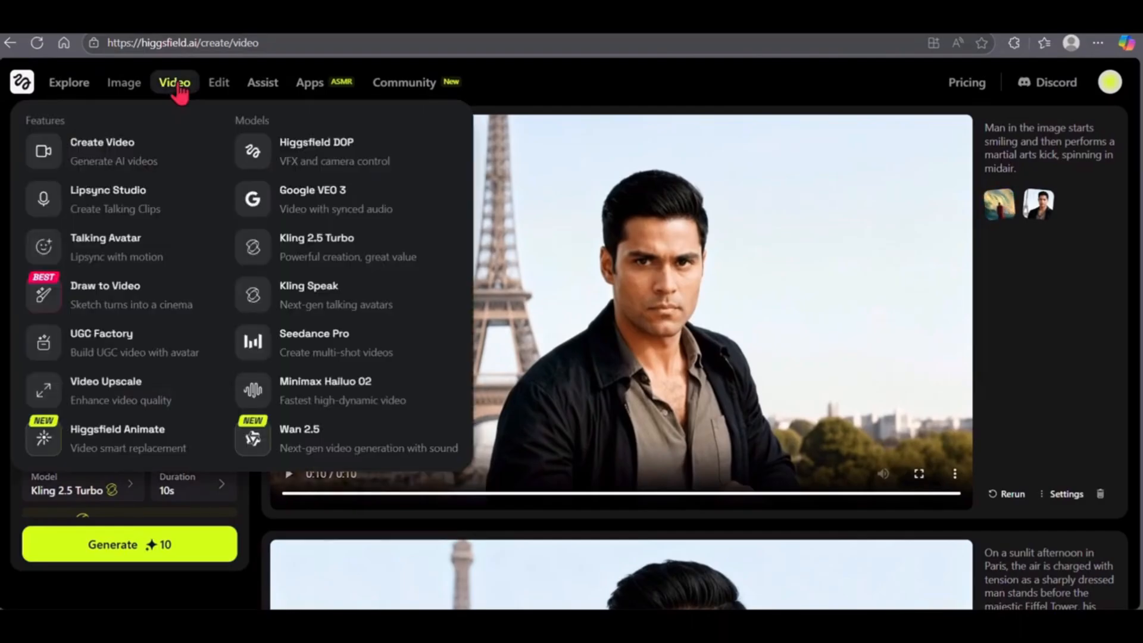
left_click(103, 203)
left_click(194, 195)
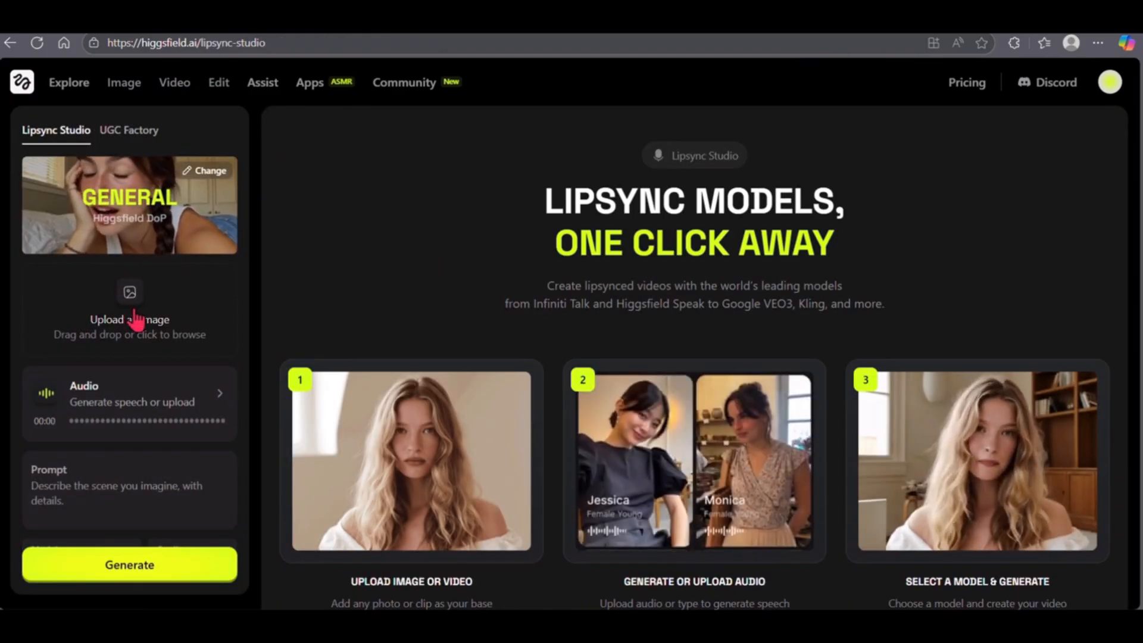
left_click(138, 320)
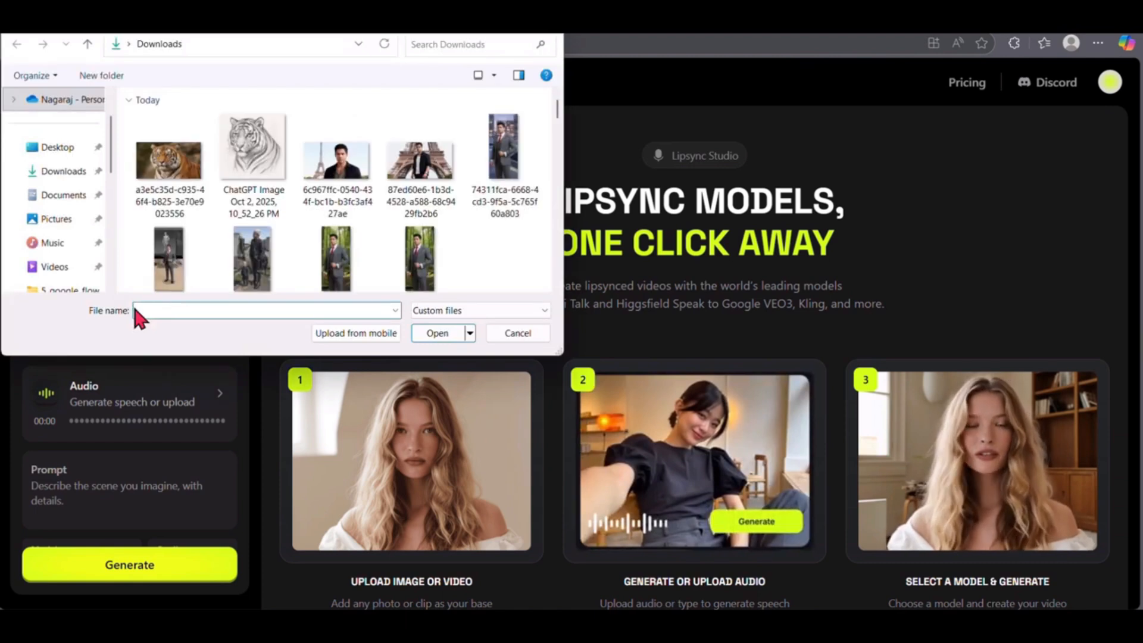
left_click(326, 191)
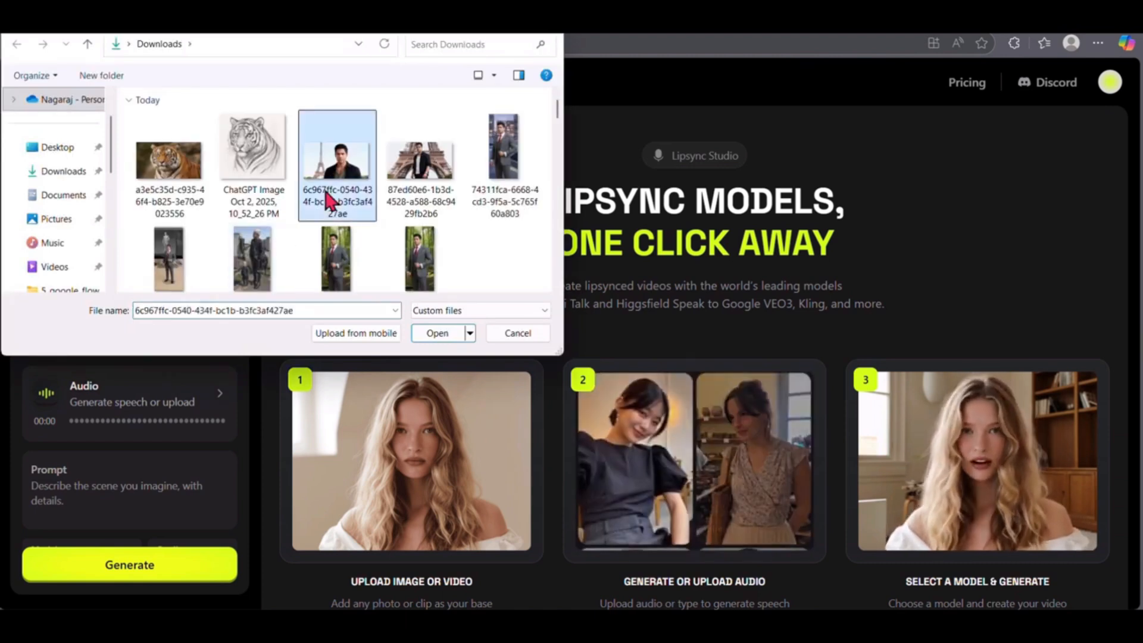
left_click(439, 333)
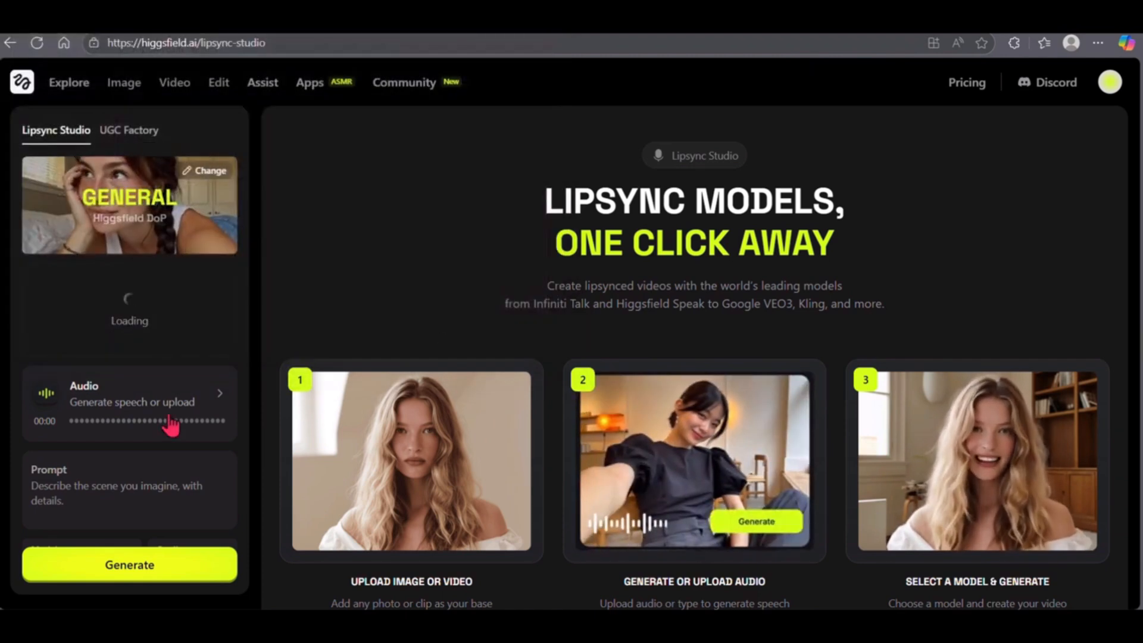
- Generate the lipsync speech audio in the Marston voice from the script "Your career is safe, but your comfort zone isn't. Learn AI to stay ahead."
left_click(158, 430)
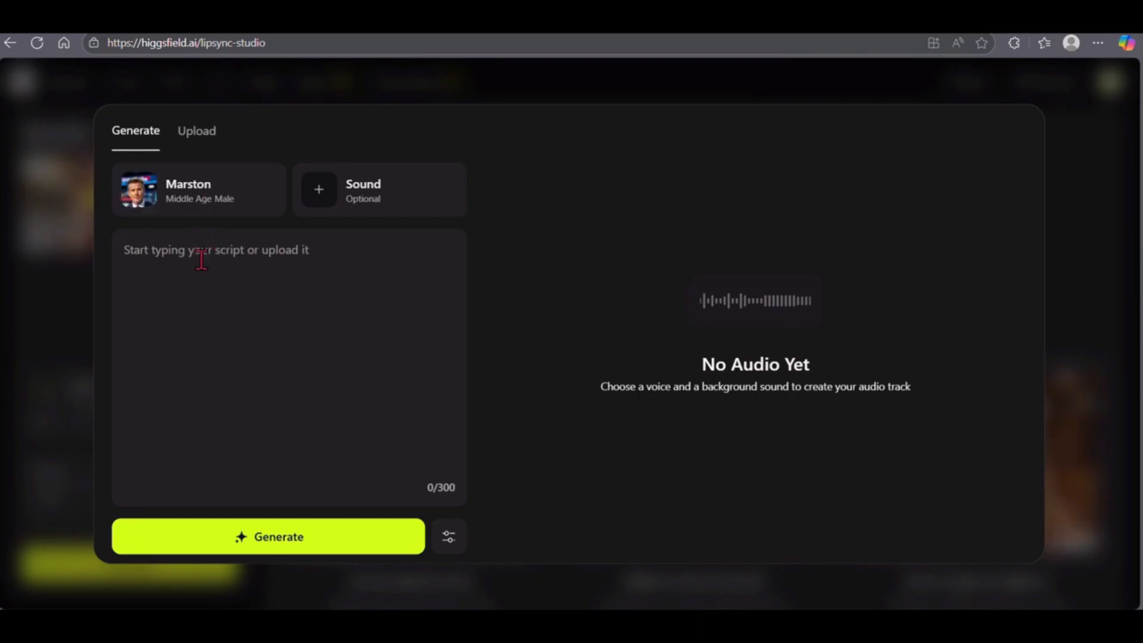
type("Your career is safe, but your comfort zone isn’t. Learn AI to stay ahead.")
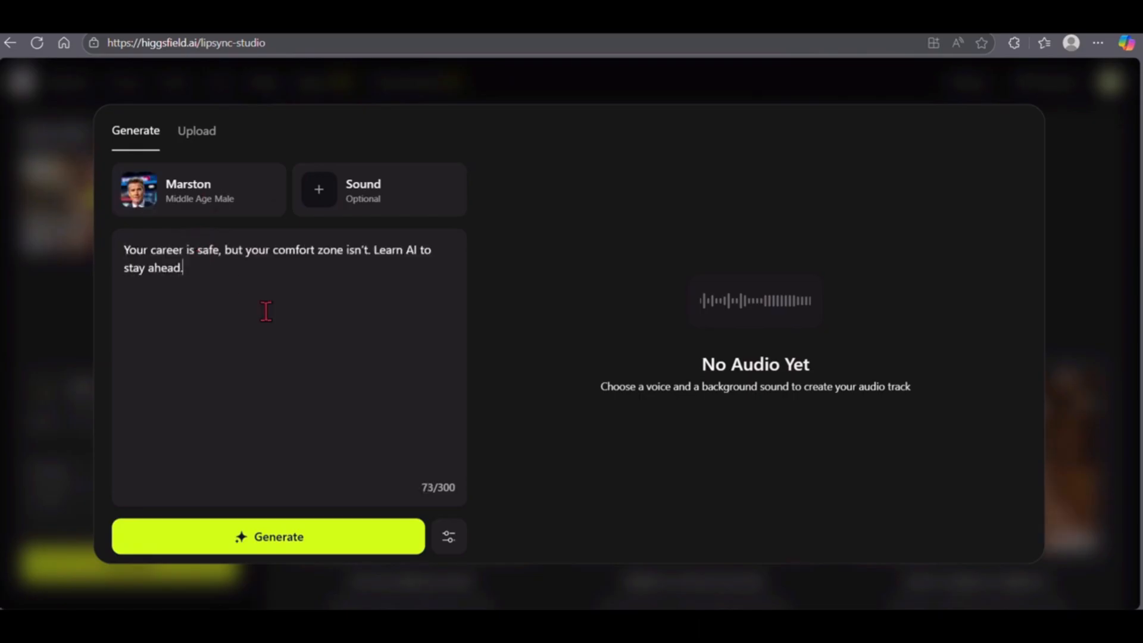
left_click(288, 538)
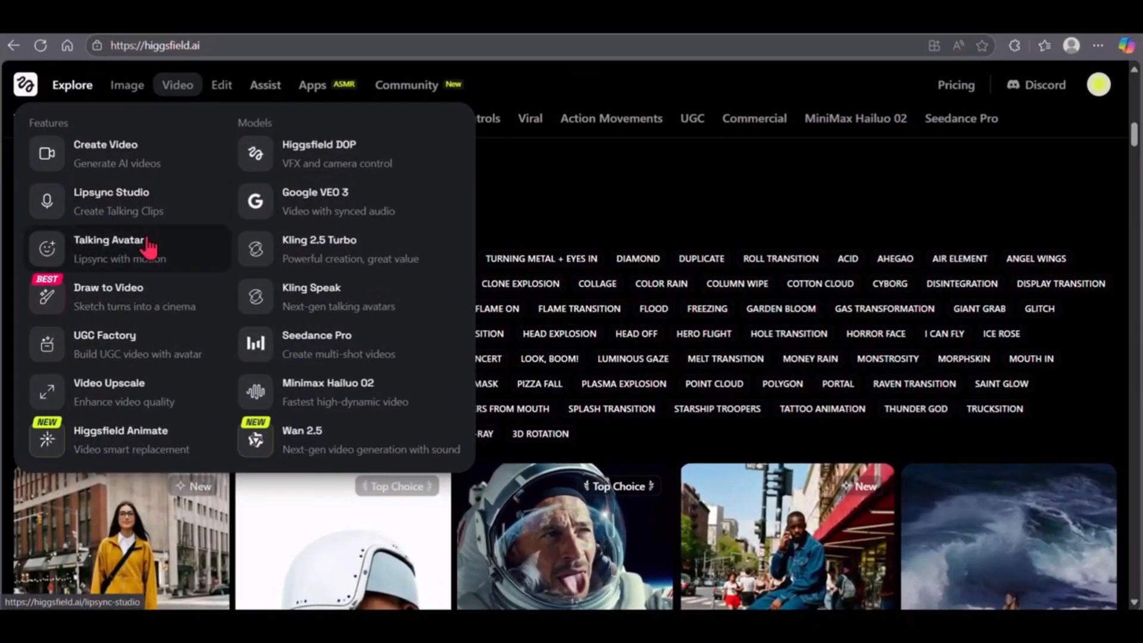
- Open the Draw to Video feature and upload the pencil sketch of the tiger
left_click(137, 289)
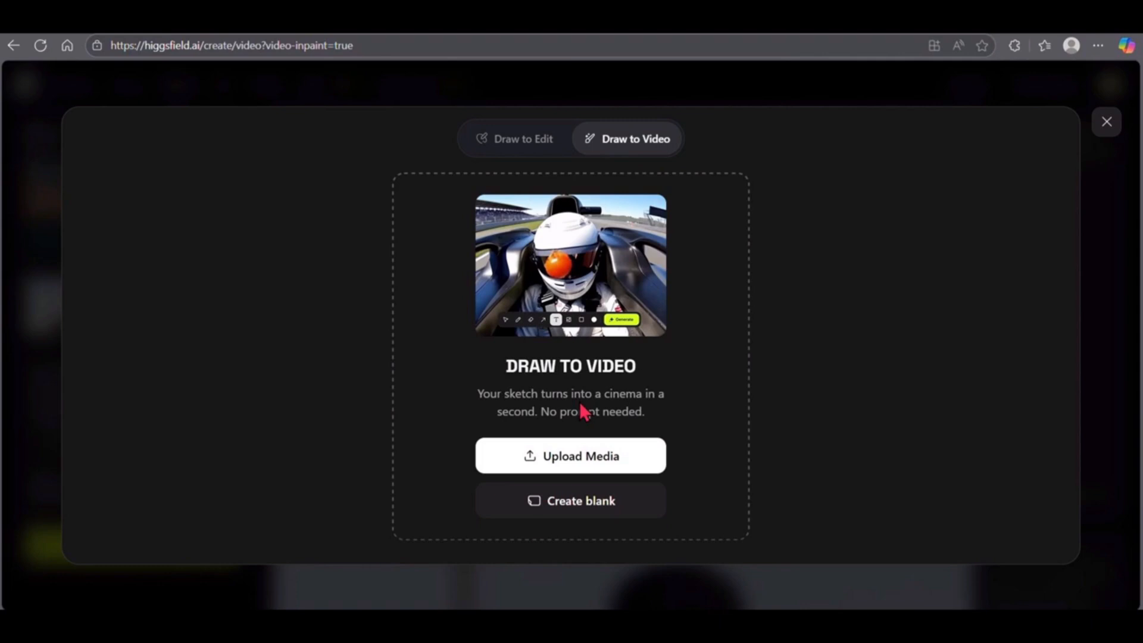
left_click(592, 463)
double_click(271, 180)
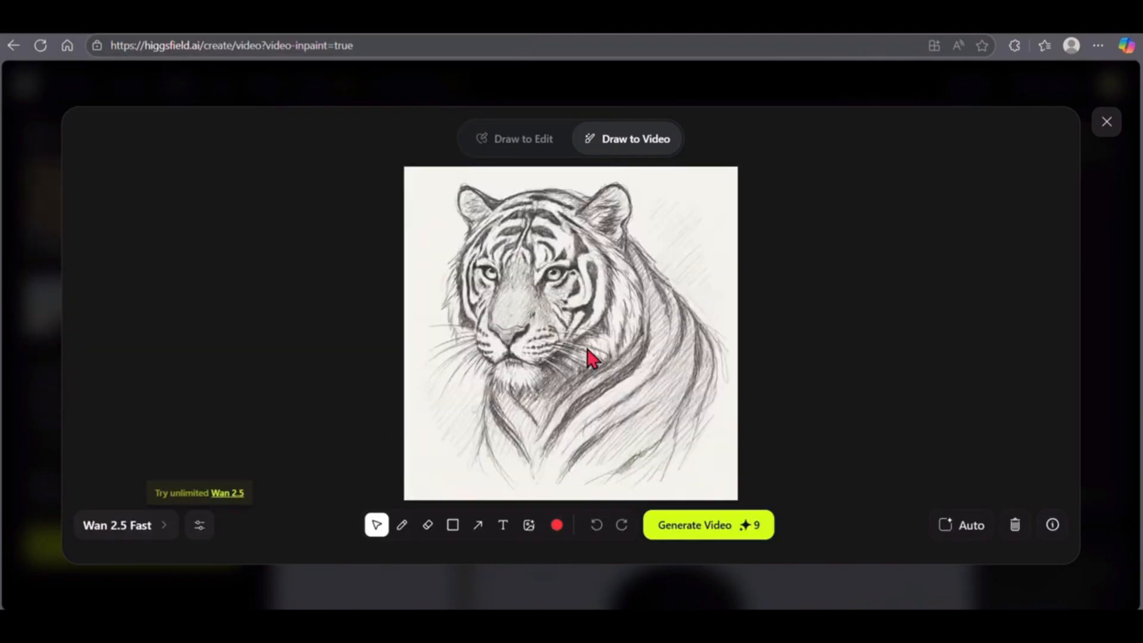
- Add a text instruction on the sketch starting "transform sketch to real tiger and make it to move with", and play the generated tiger video
left_click(503, 525)
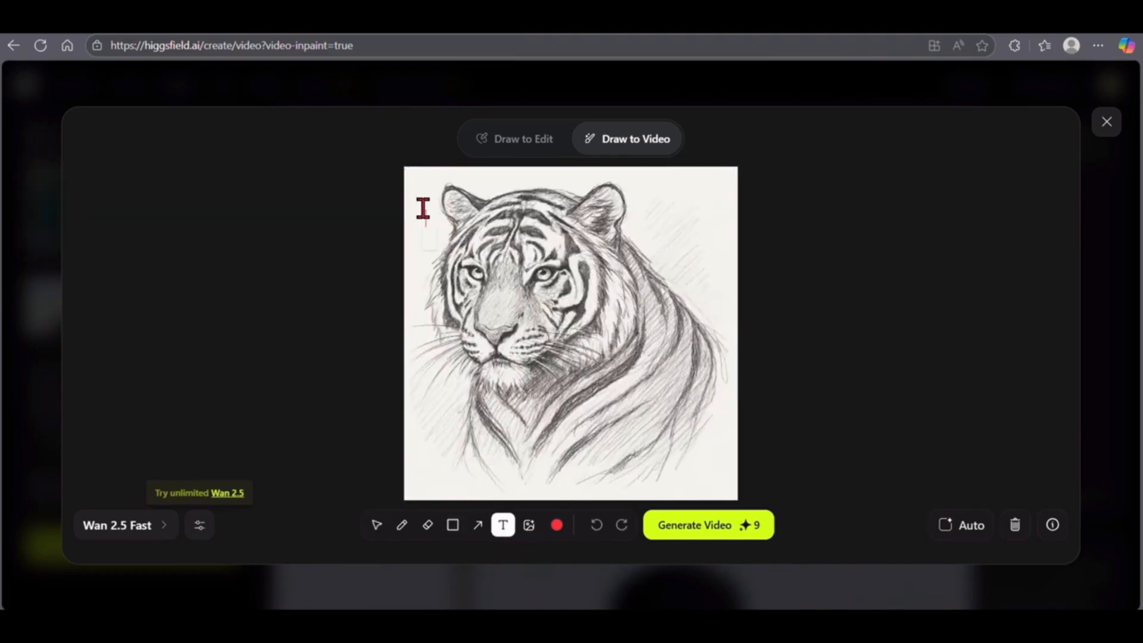
type("transform sketch to real tiger and make it to move with")
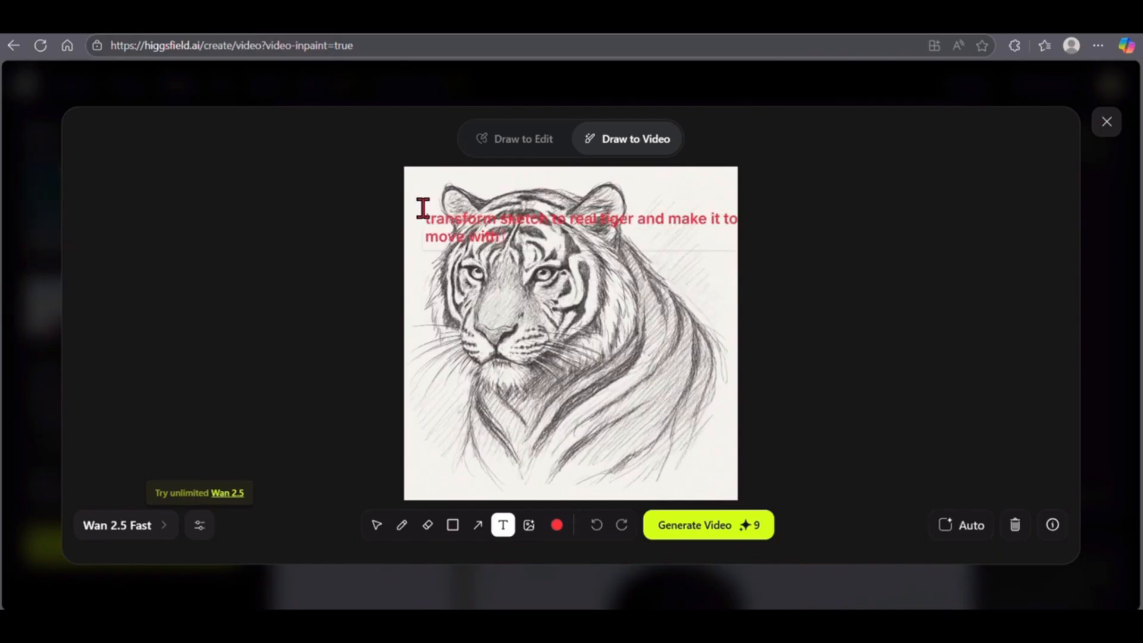
type(" lo")
key("Escape")
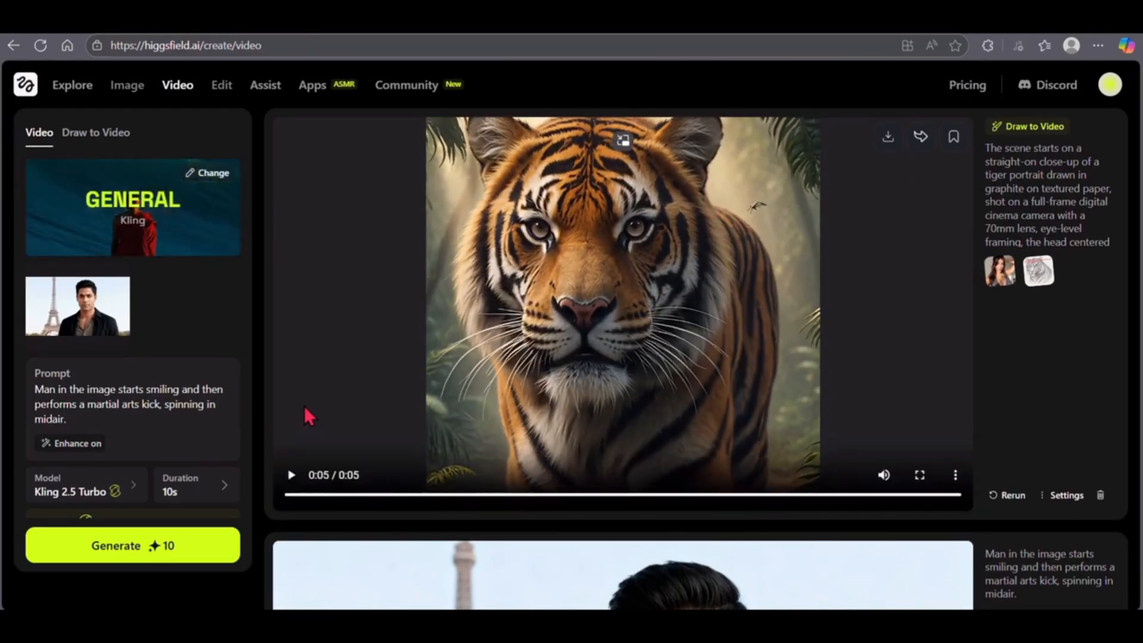
left_click(291, 475)
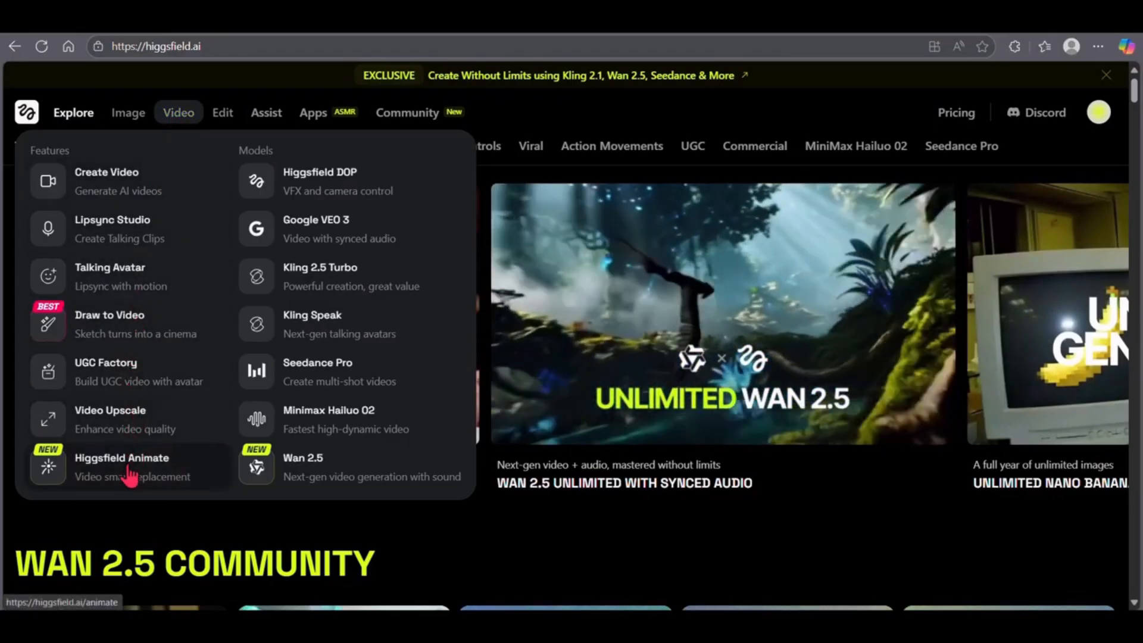
left_click(131, 467)
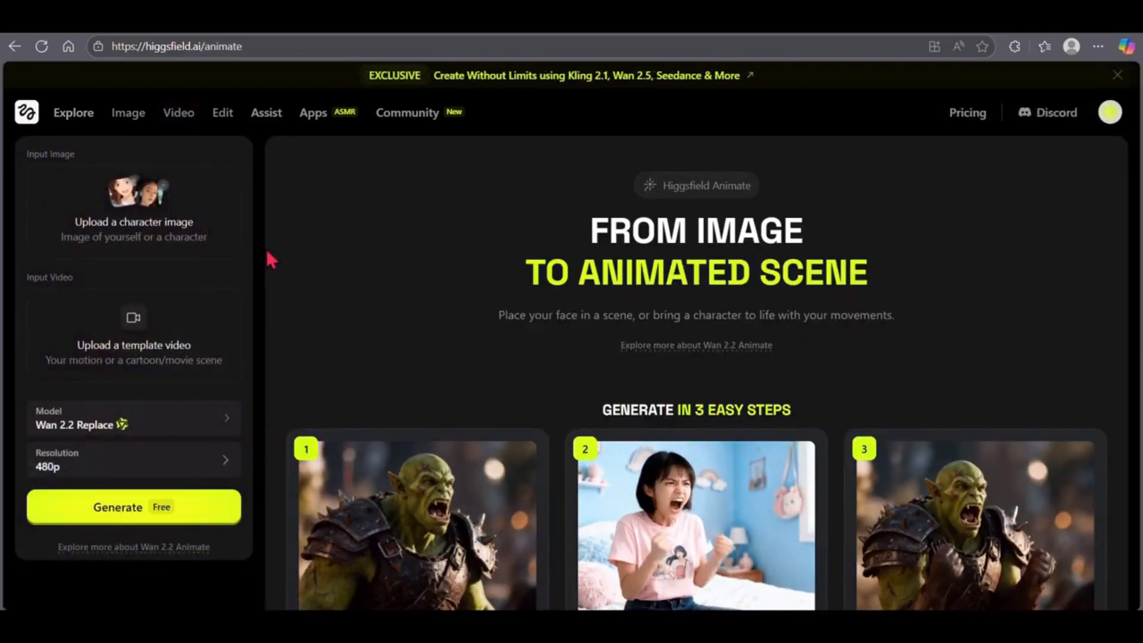
left_click(137, 216)
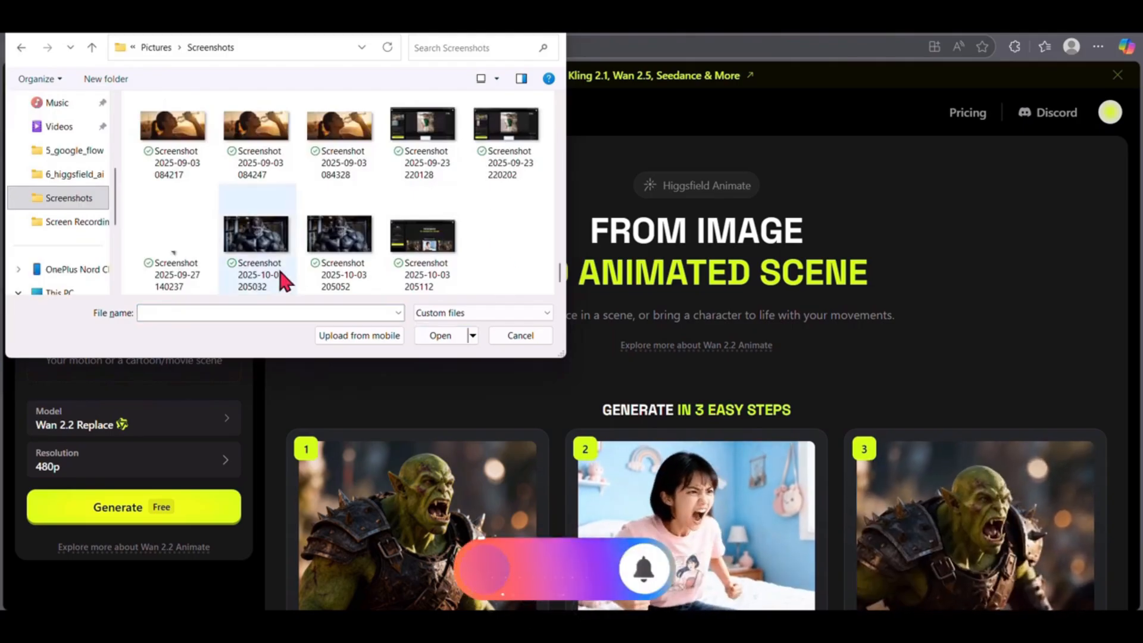
left_click(331, 255)
double_click(339, 244)
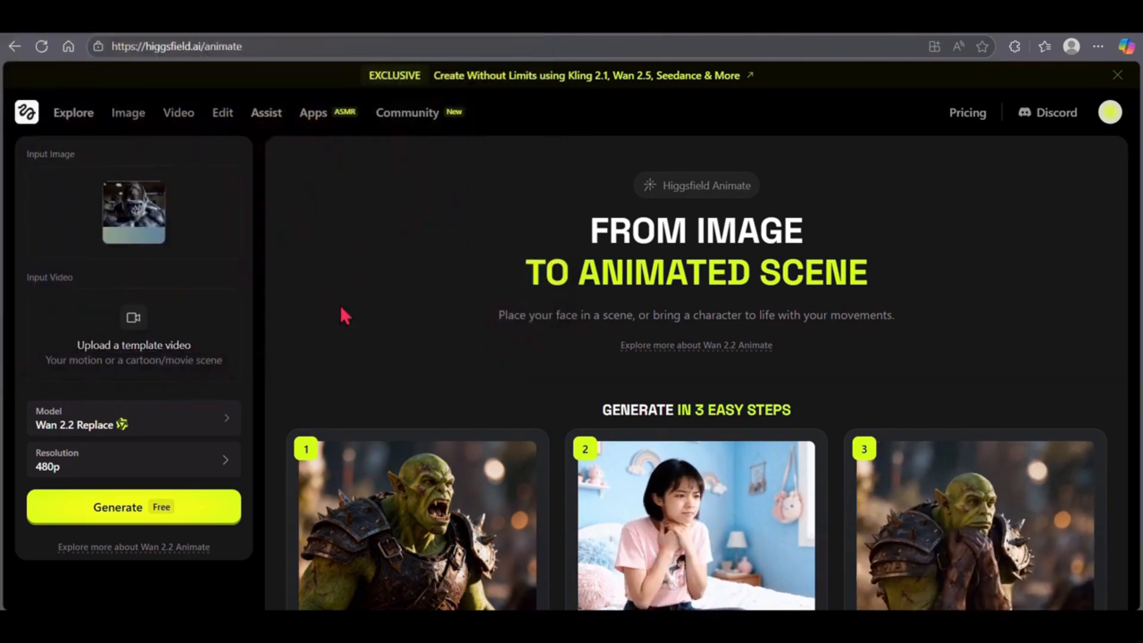
- Upload today's video of the man by the Eiffel Tower from Downloads as the template and generate with Wan 2.2 Replace at 480p
left_click(145, 352)
scroll(94, 293, "down", 1)
left_click(66, 103)
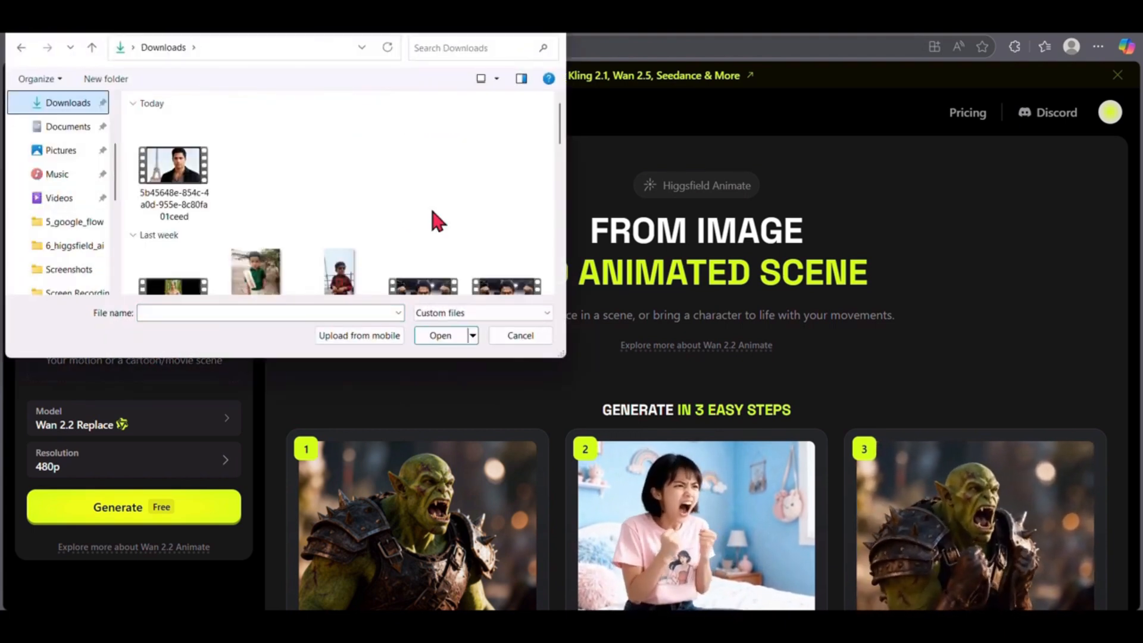
double_click(179, 178)
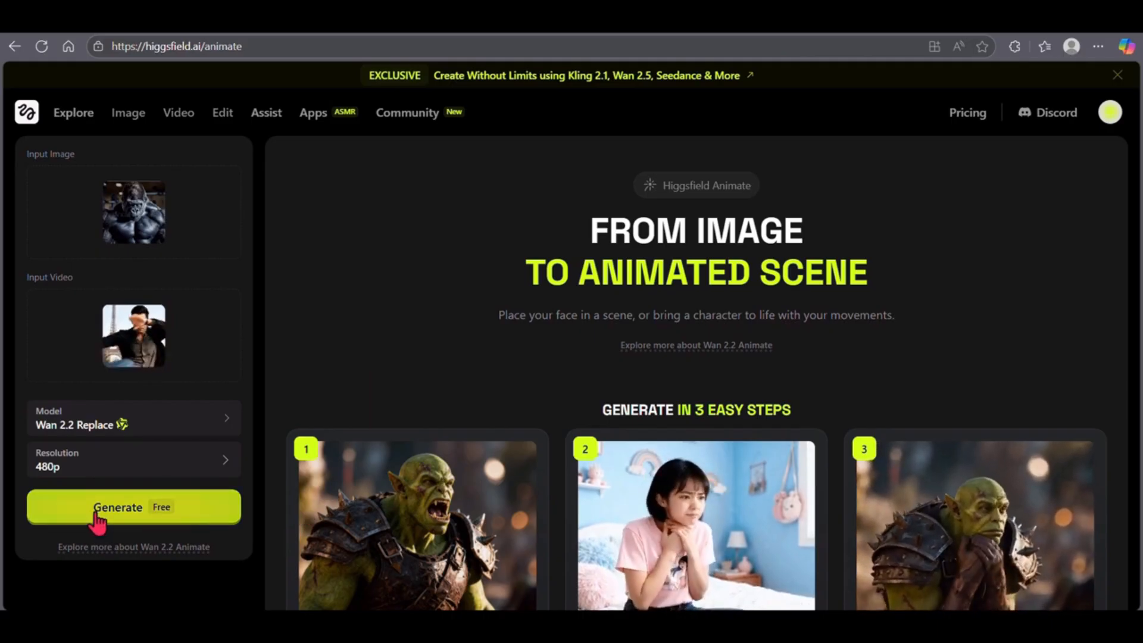
left_click(156, 524)
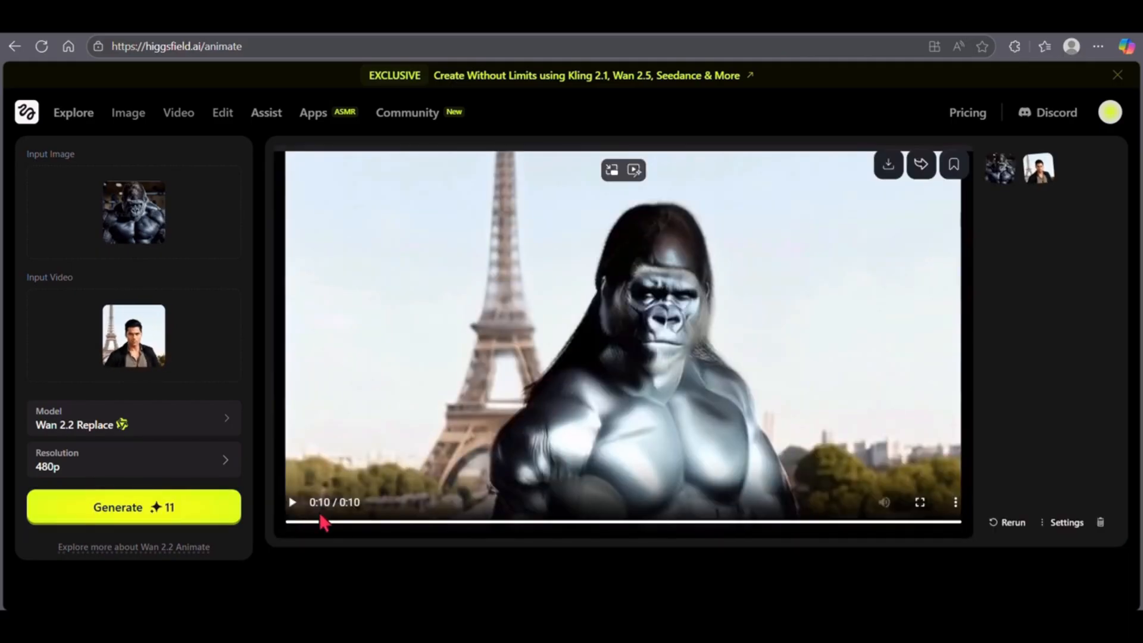